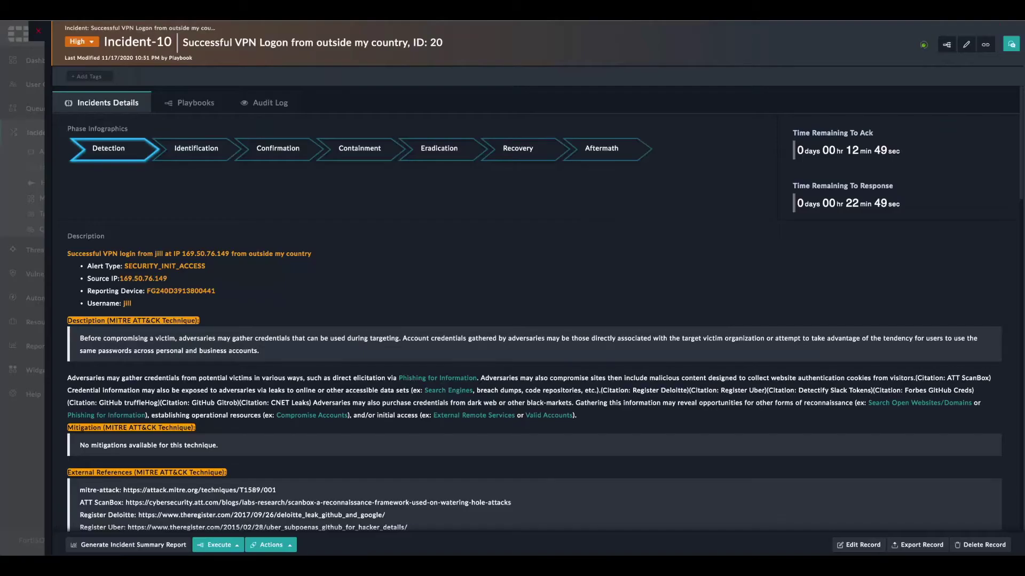
Review Incident-10's VPN-logon-from-abroad details, then close it back to the Incidents list.
scroll(403, 247, "down", 1)
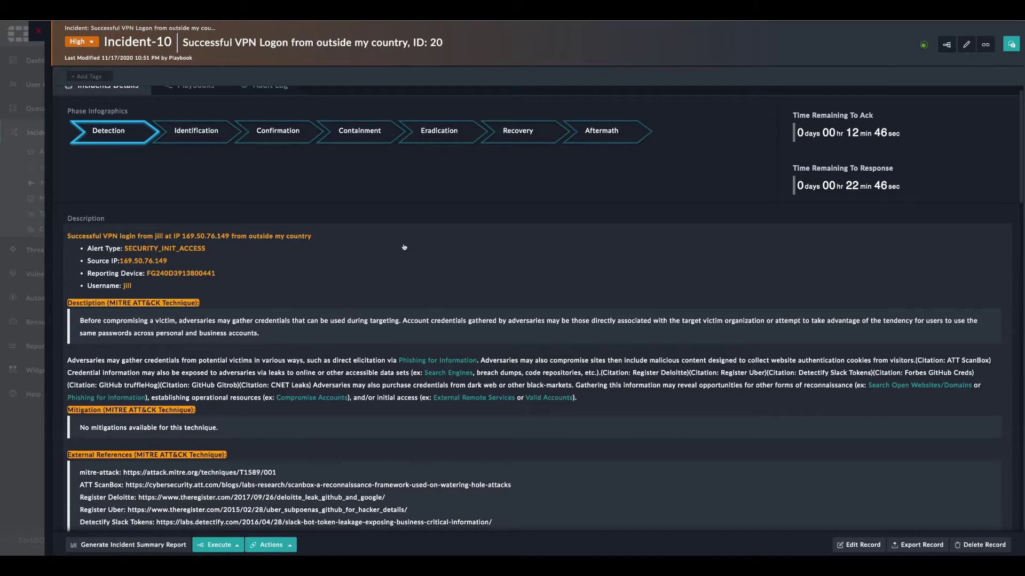
scroll(404, 247, "down", 3)
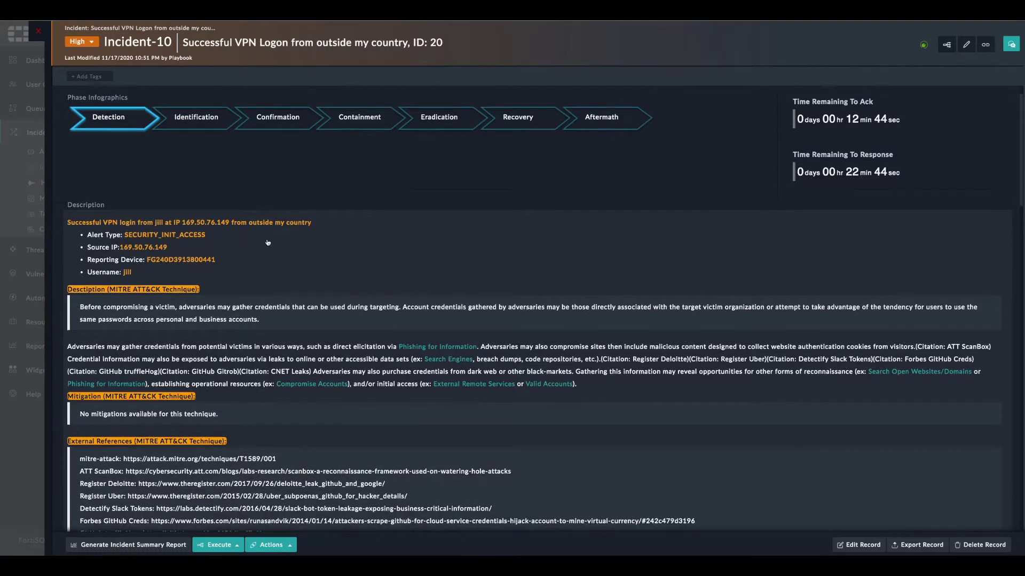
scroll(426, 295, "up", 4)
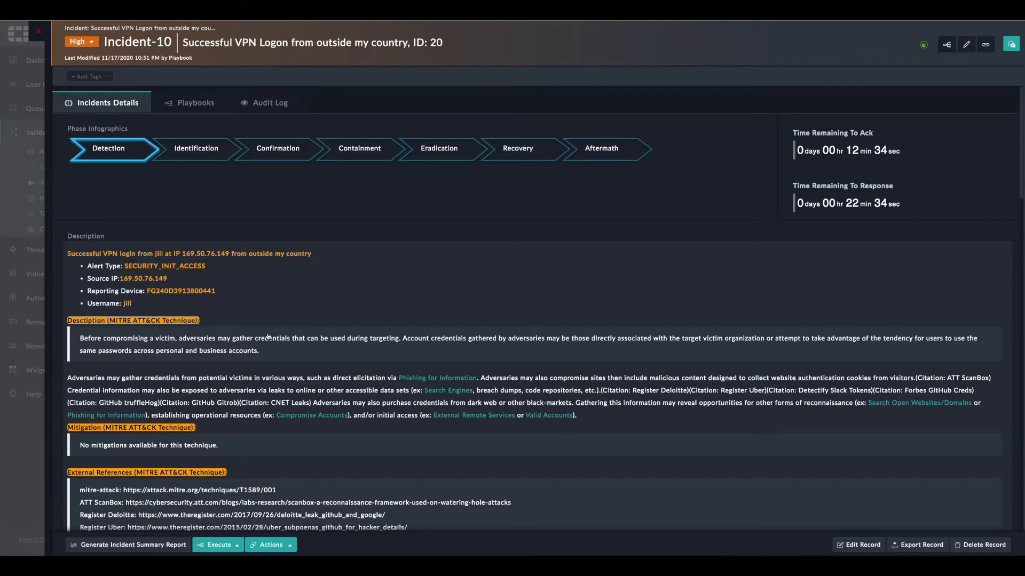
scroll(272, 335, "down", 2)
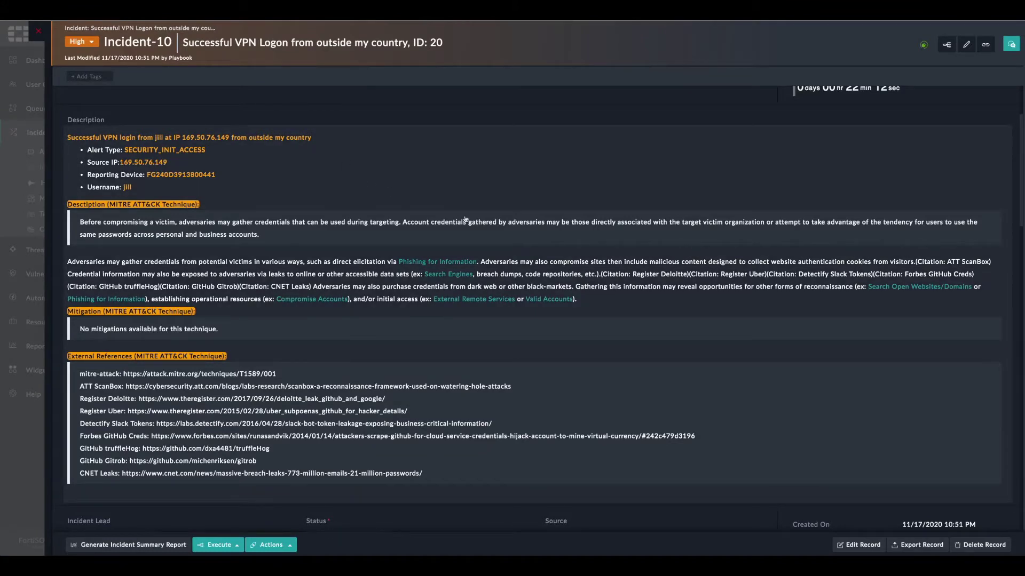
left_click(39, 30)
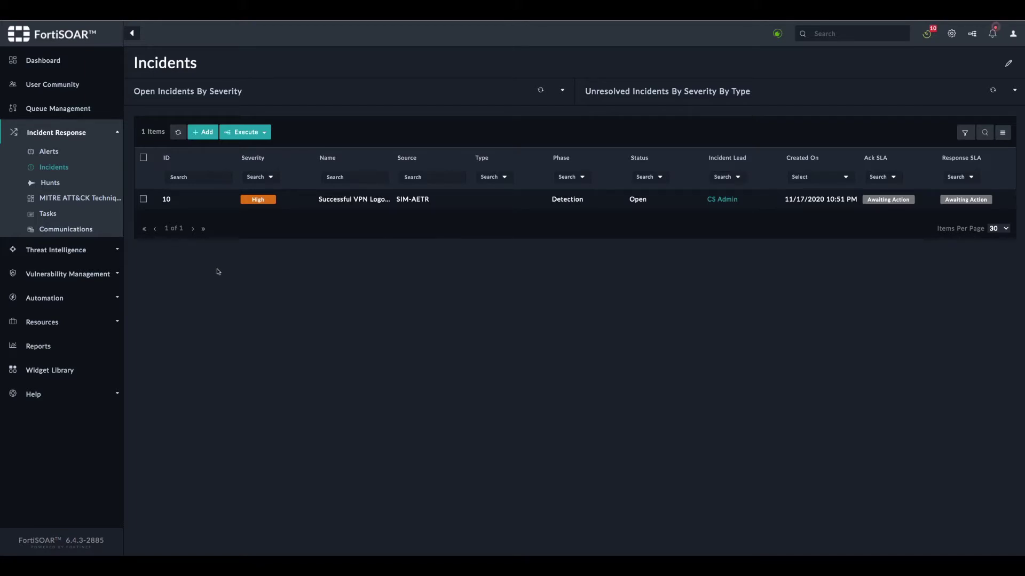
Create a playbook named 'Credential Theft Remediation' in the 00 - Alerts Enrichment and Triage collection.
left_click(54, 297)
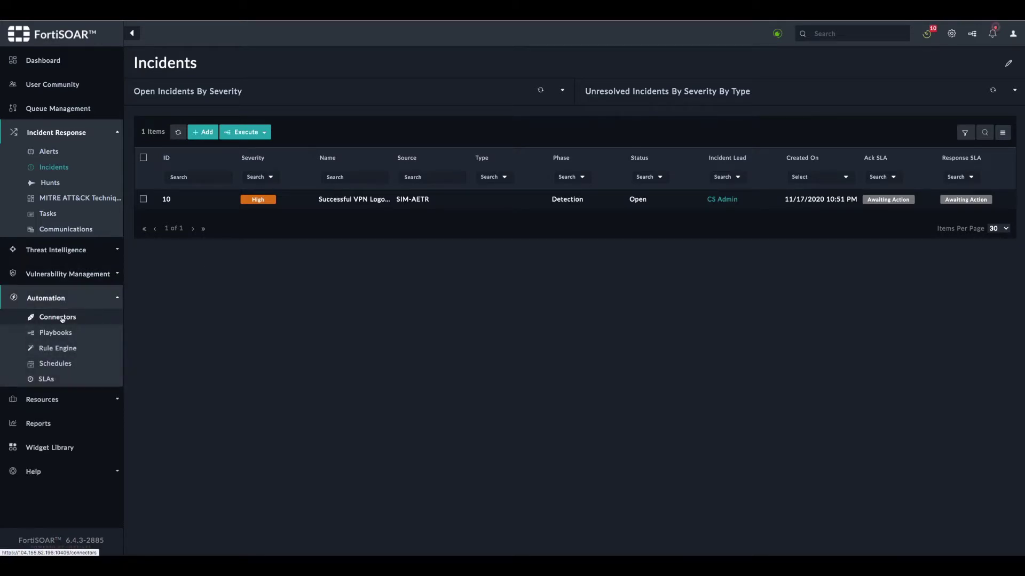
left_click(62, 319)
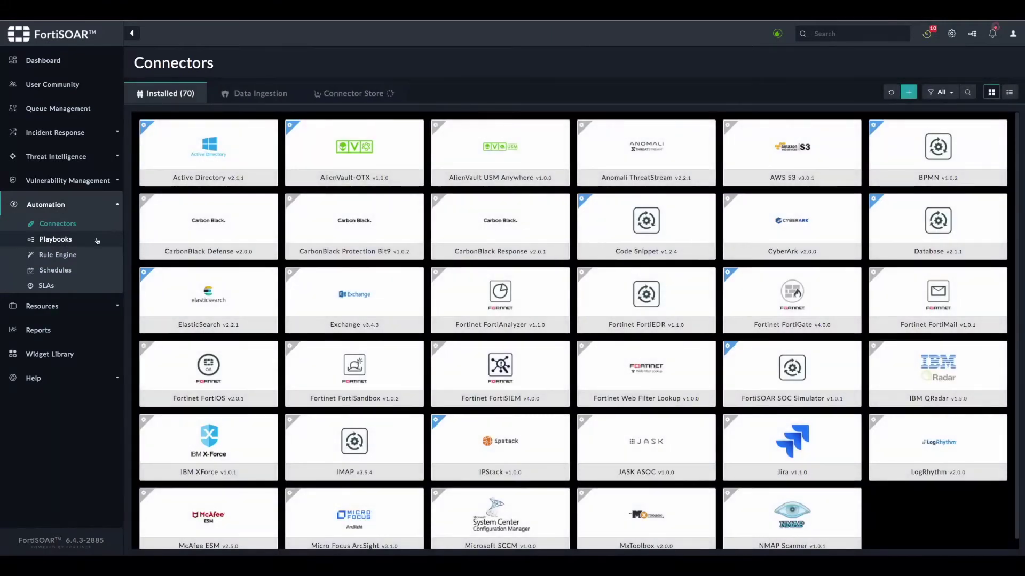
left_click(96, 238)
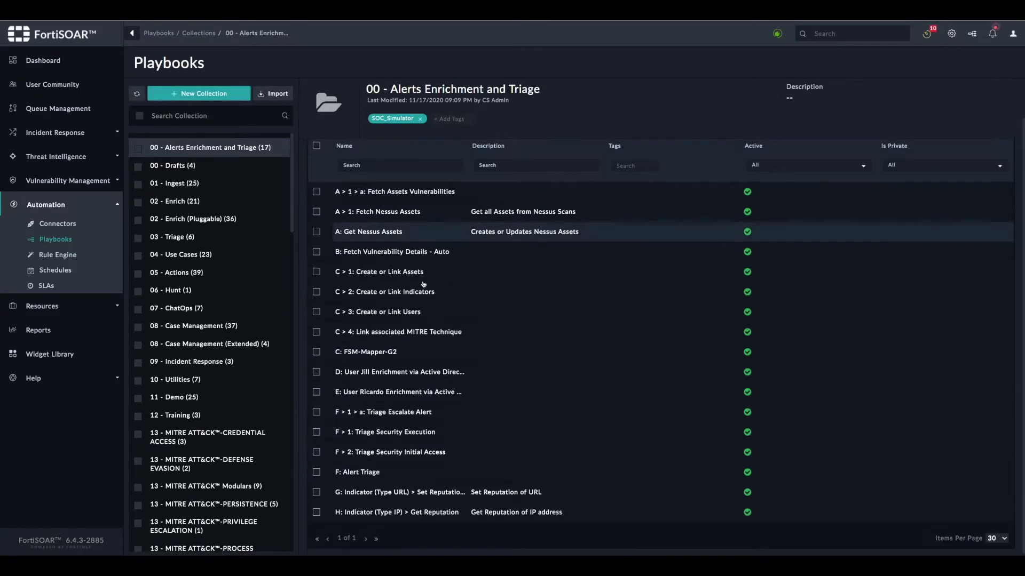
left_click(395, 163)
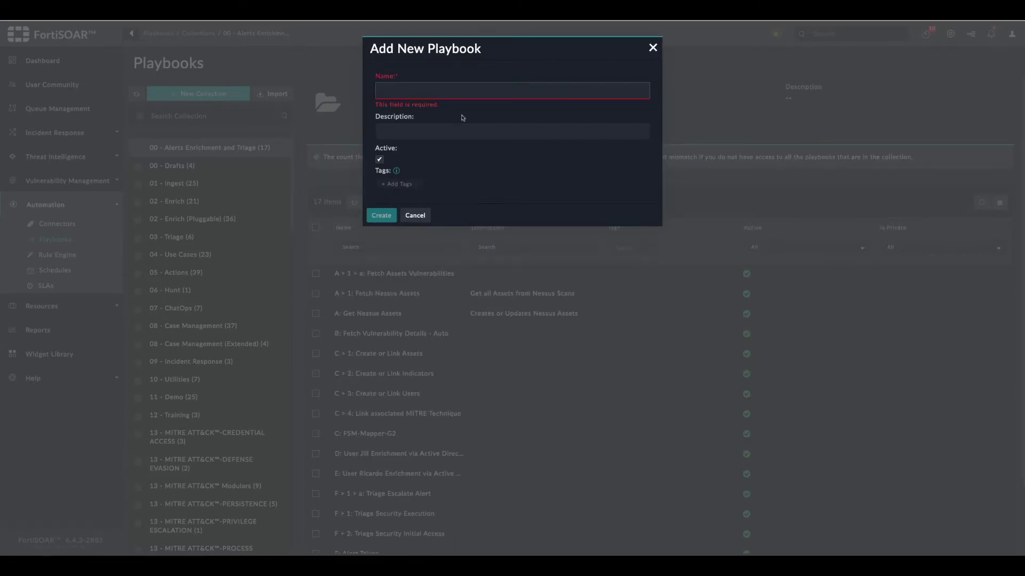
left_click(450, 93)
type("Cre")
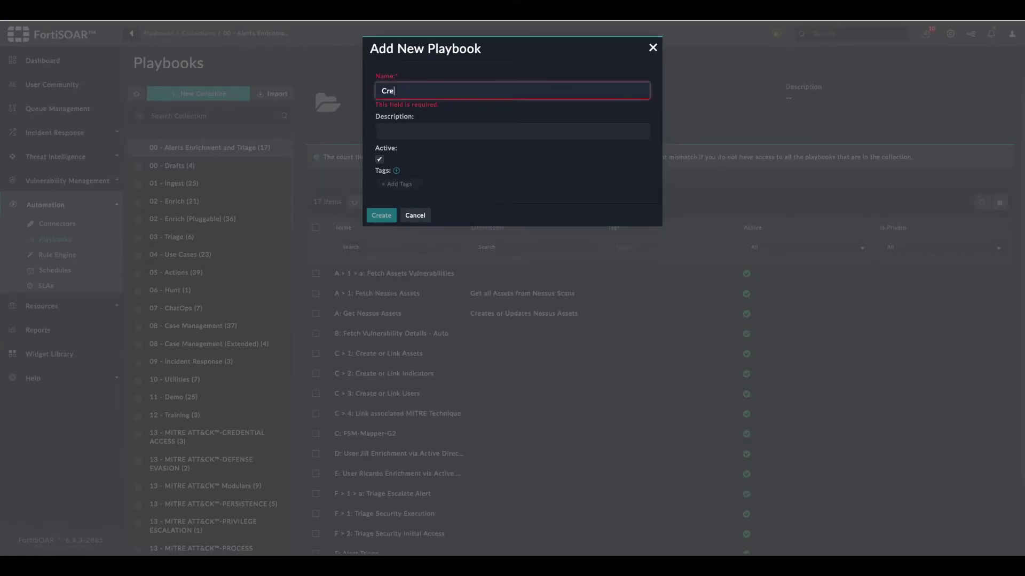
type("dential Theft")
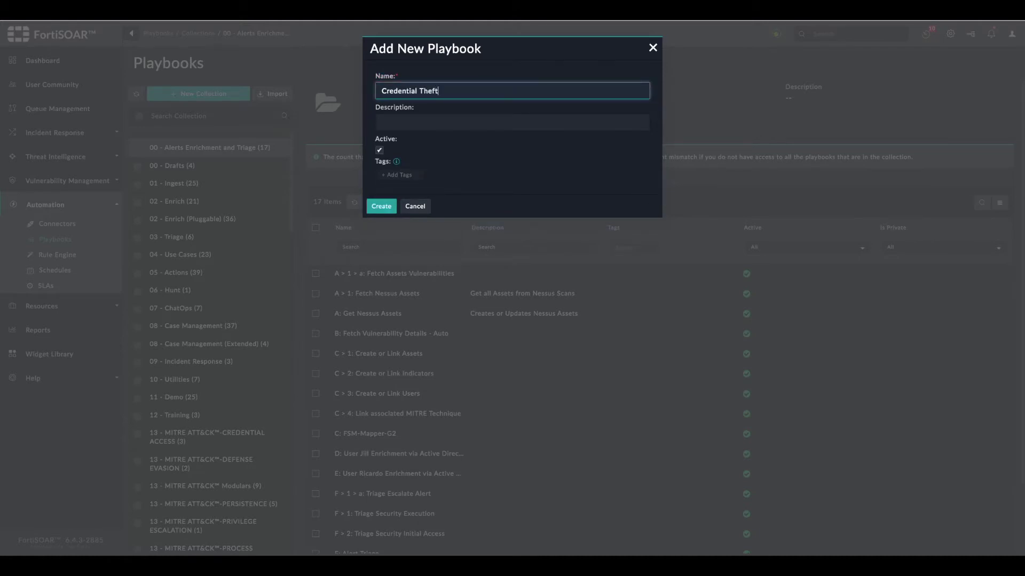
type(" Remediation")
left_click(380, 207)
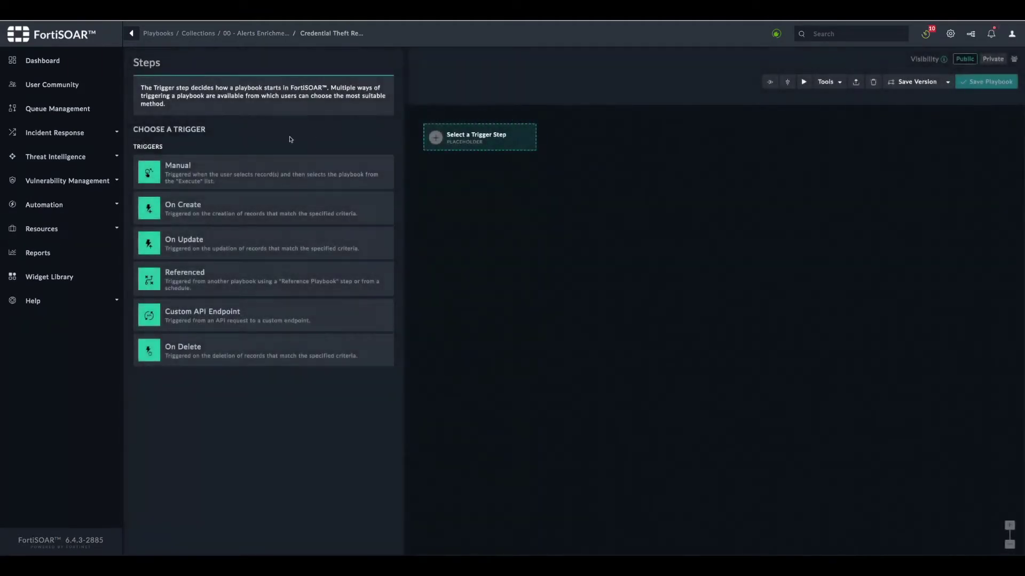
Save a Manual trigger that runs separately per selected record, available on the Incidents module.
left_click(196, 175)
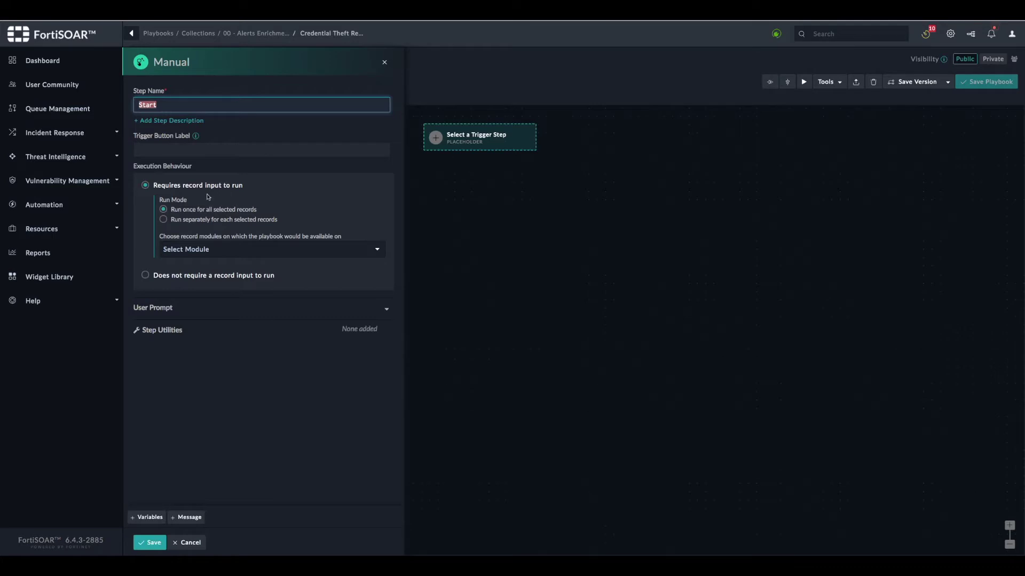
left_click(164, 220)
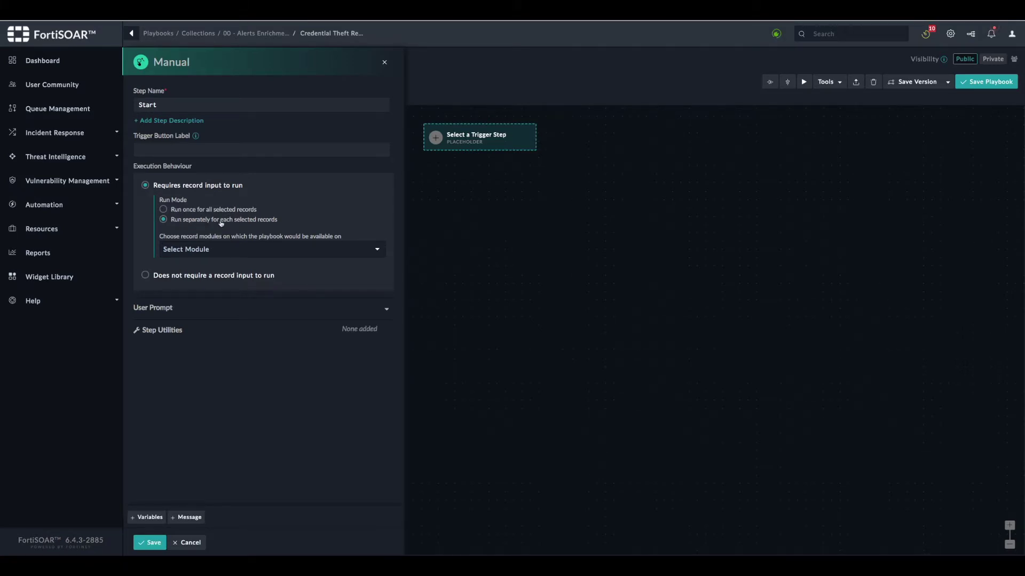
left_click(195, 251)
type("inci")
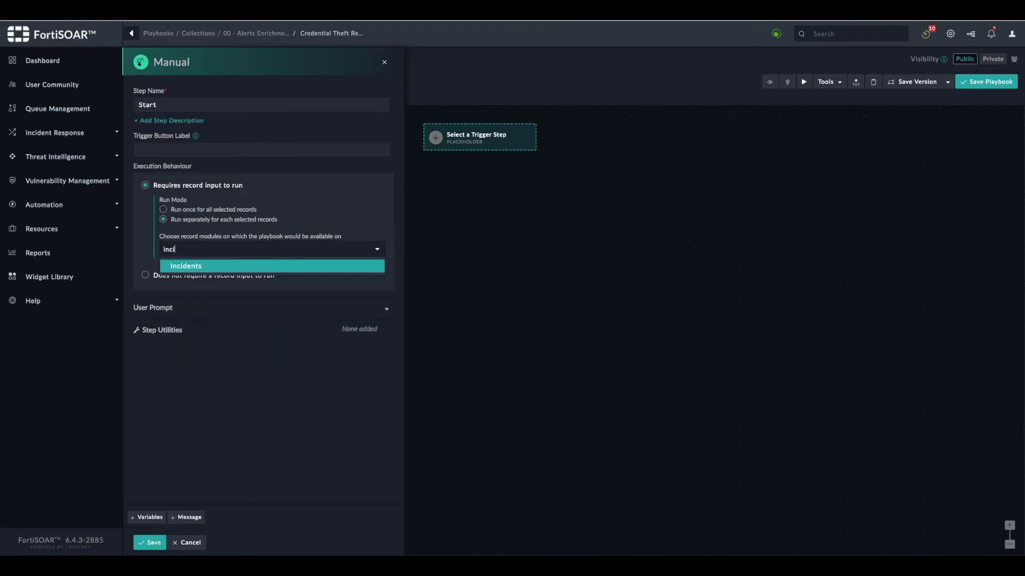
key("Return")
left_click(210, 417)
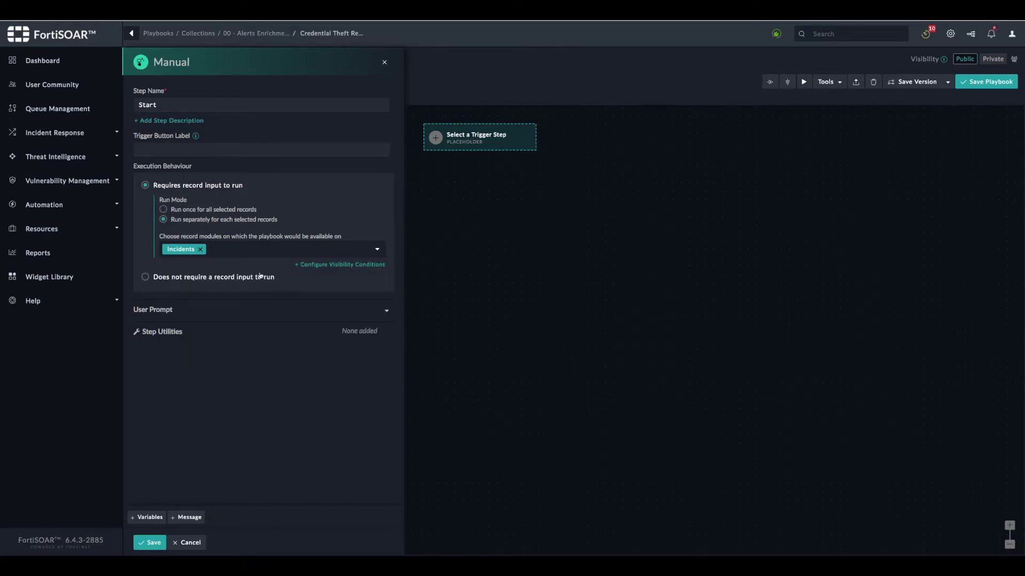
left_click(150, 542)
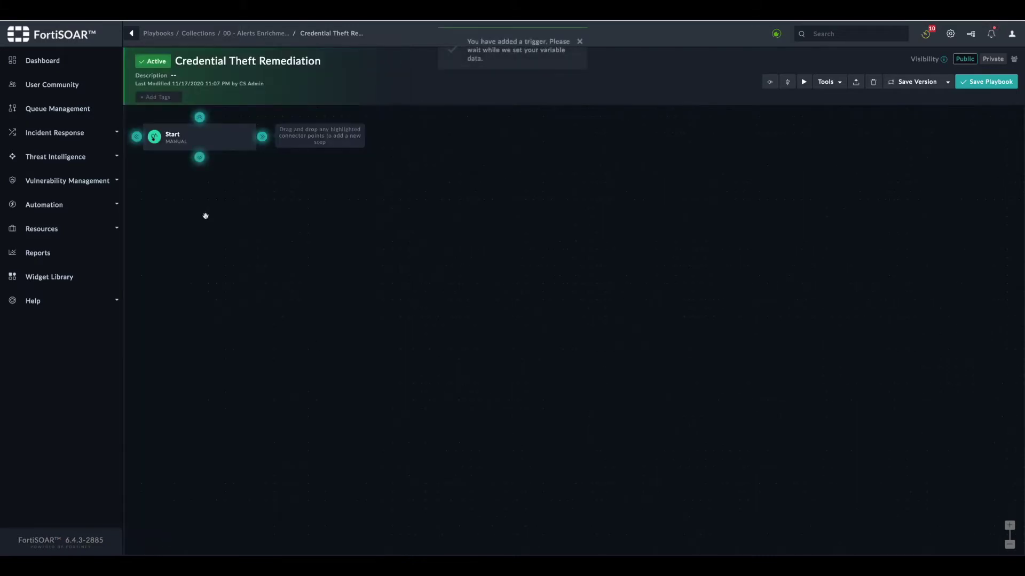
Add a Set Variable step 'Set Input Data' after Start with variables username and source_ip.
left_click(792, 83)
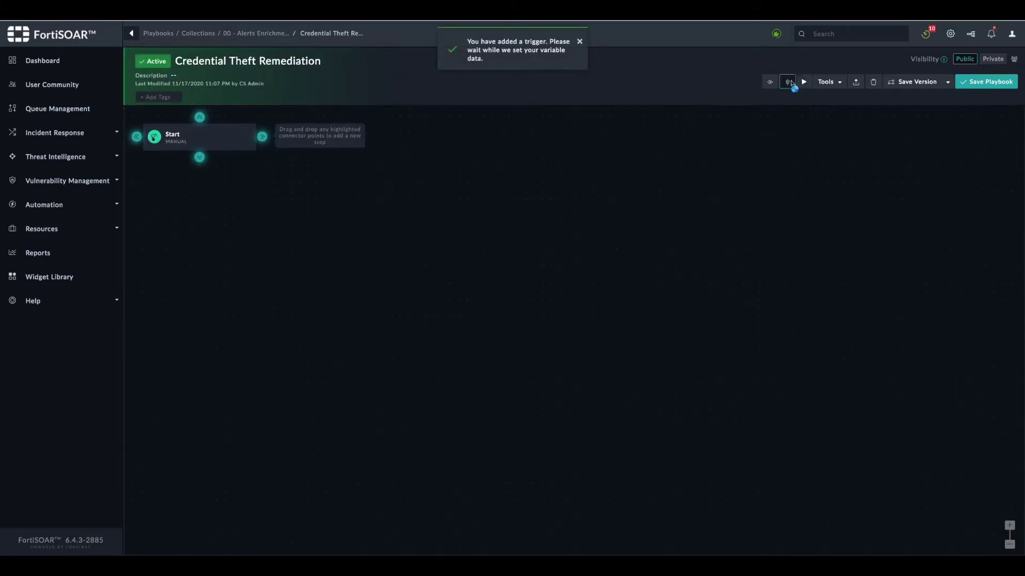
left_click_drag(238, 153, 239, 192)
left_click(188, 170)
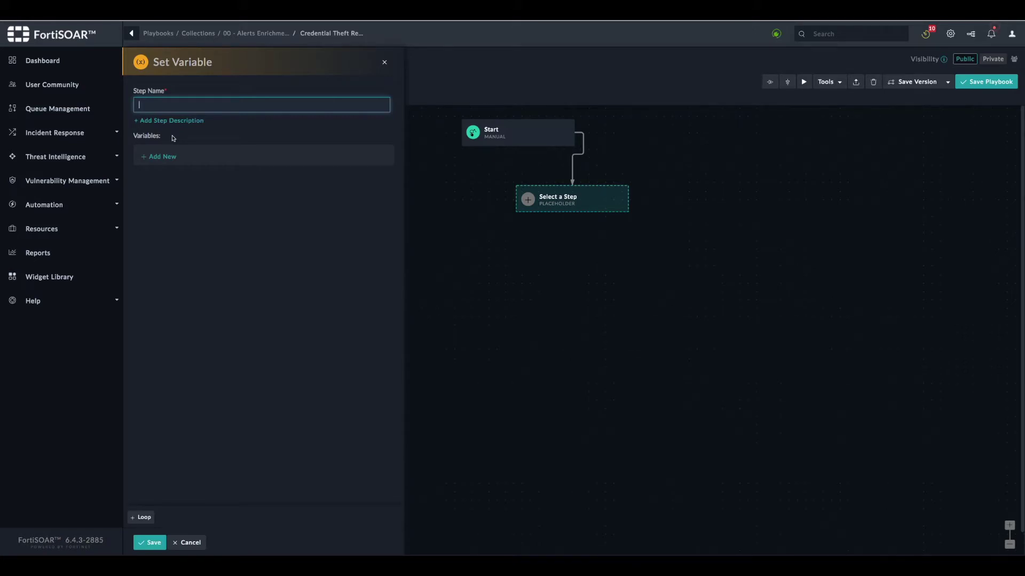
type("Set Input Data")
left_click(162, 157)
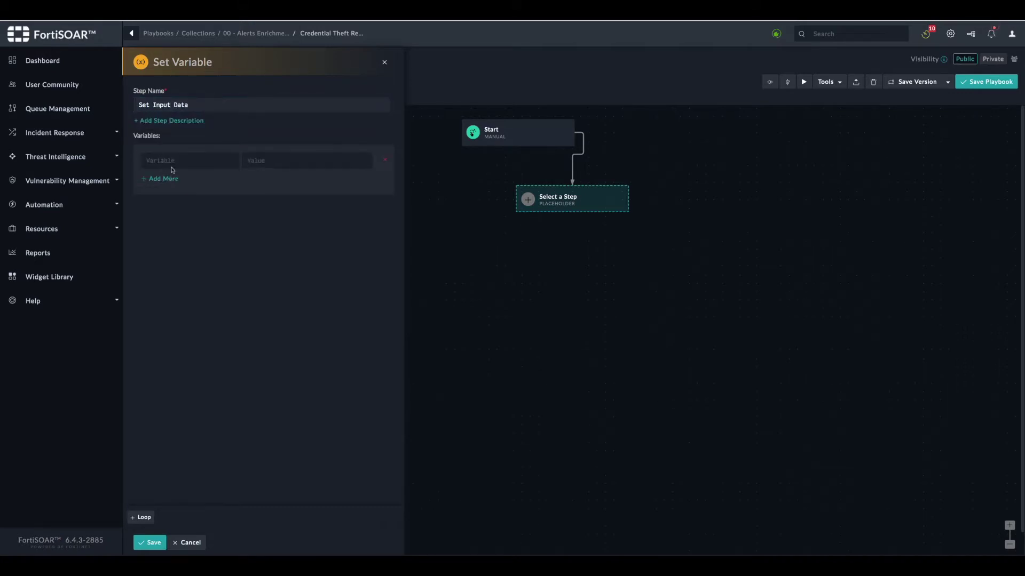
left_click(171, 164)
type("username")
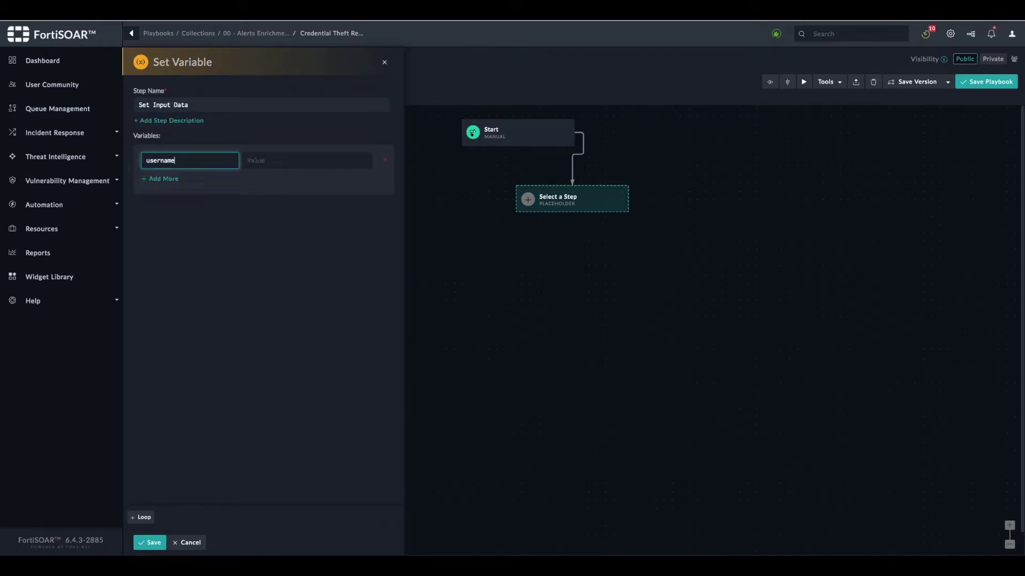
left_click(162, 179)
left_click(165, 188)
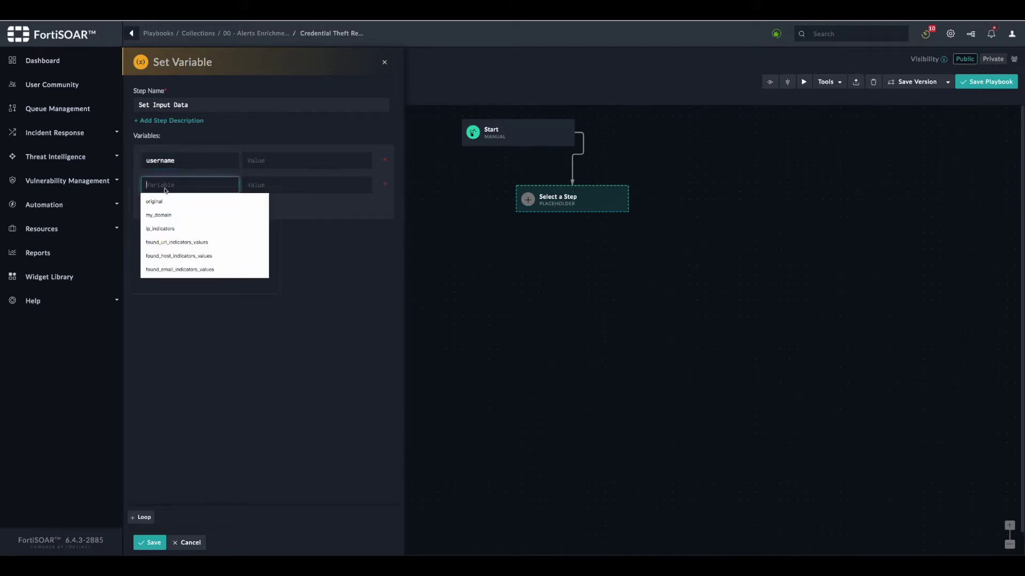
type("source_i")
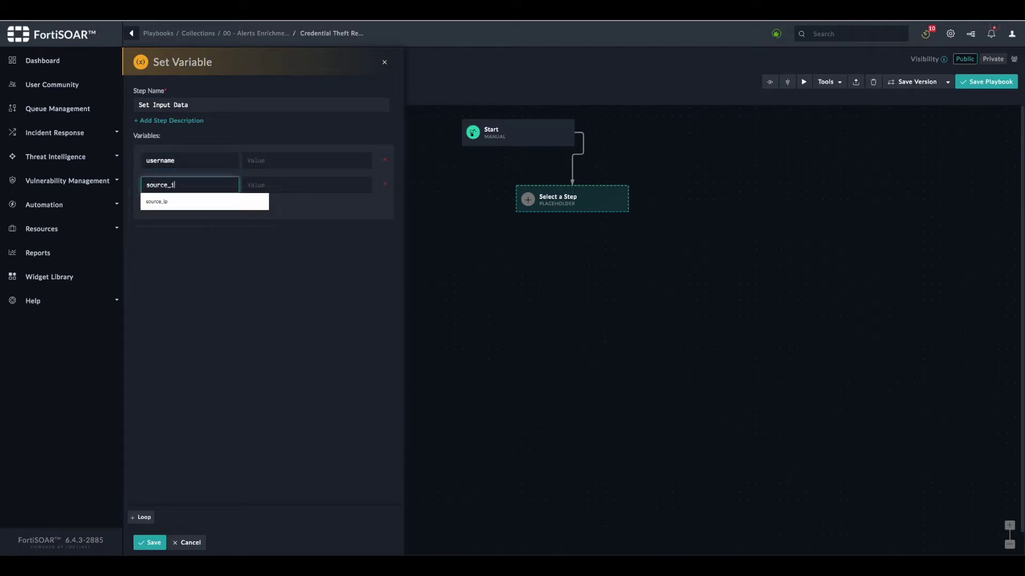
type("p")
Fill username with the record's Affected User and source_ip with its Source IP, then save.
left_click(281, 162)
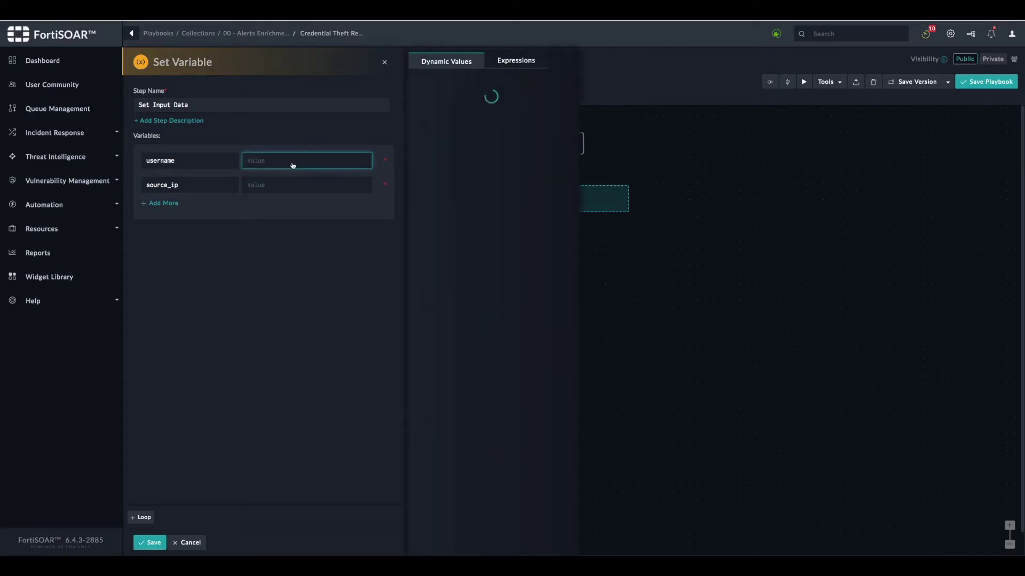
left_click(440, 86)
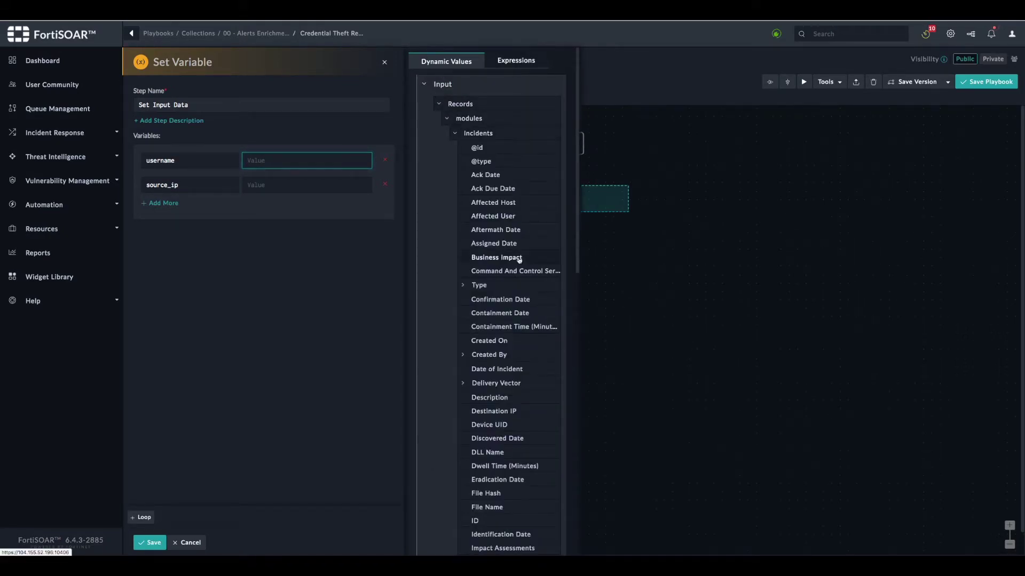
scroll(515, 259, "down", 2)
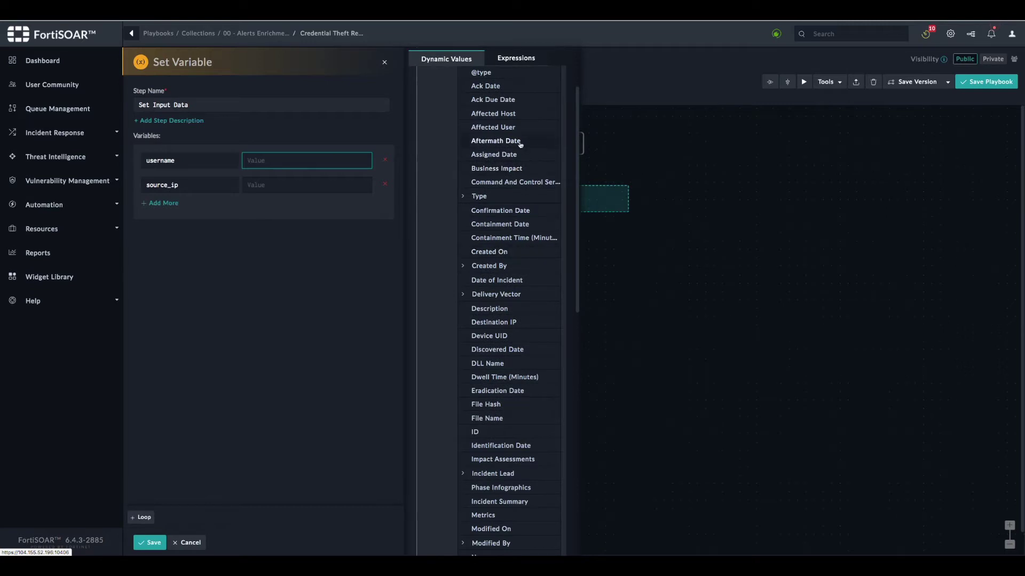
left_click(504, 128)
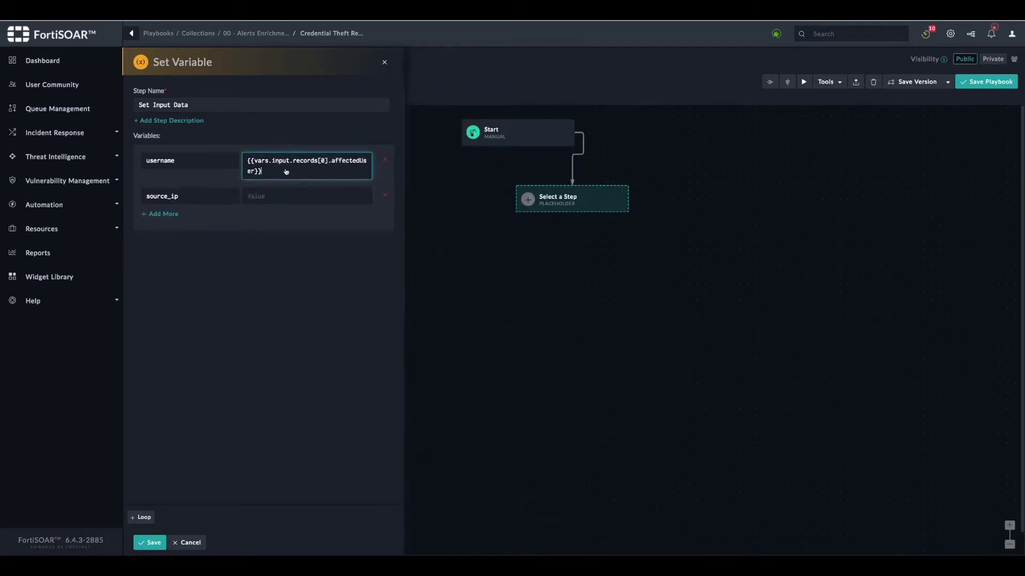
left_click(272, 196)
scroll(513, 294, "down", 10)
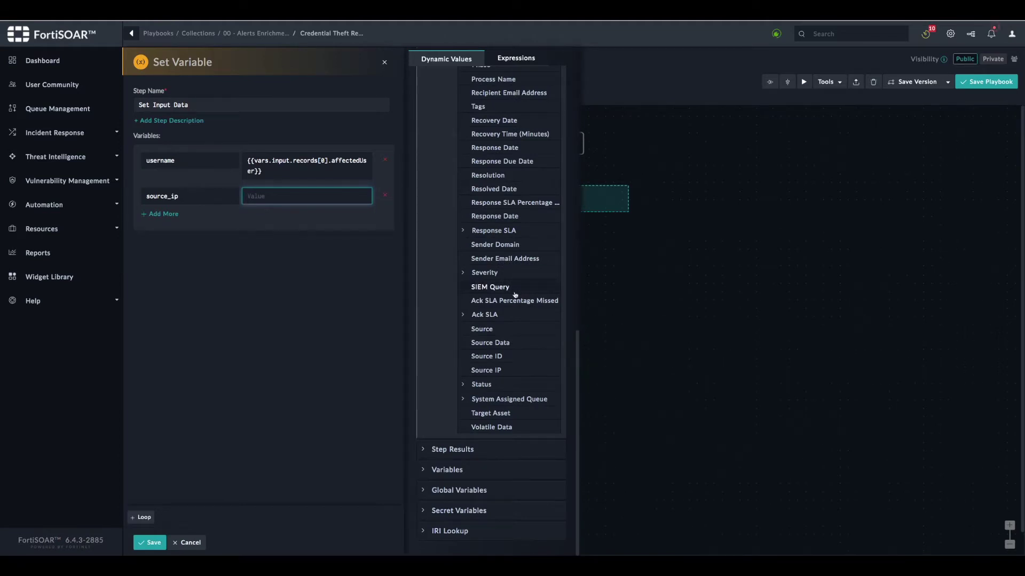
left_click(487, 370)
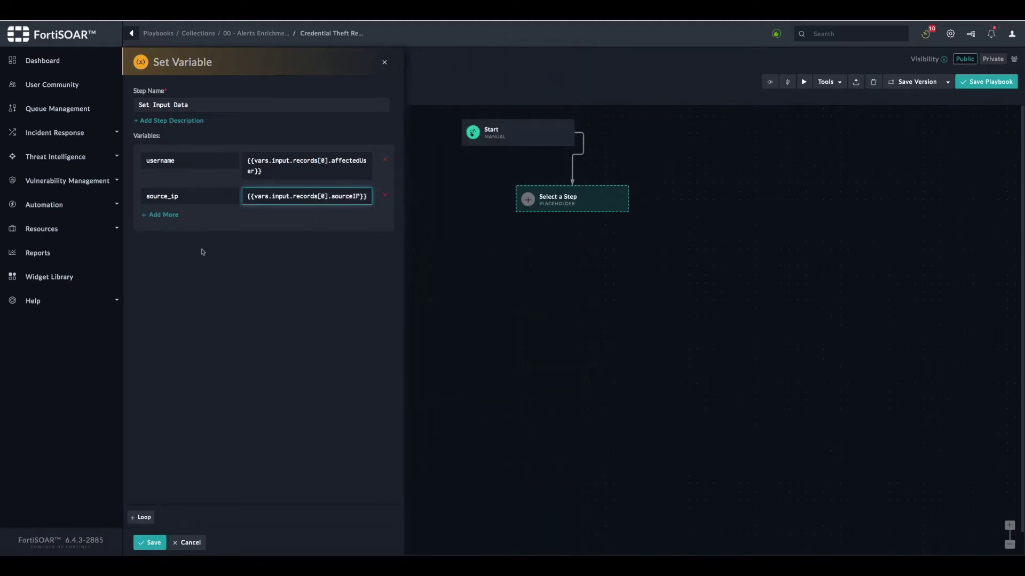
left_click(149, 542)
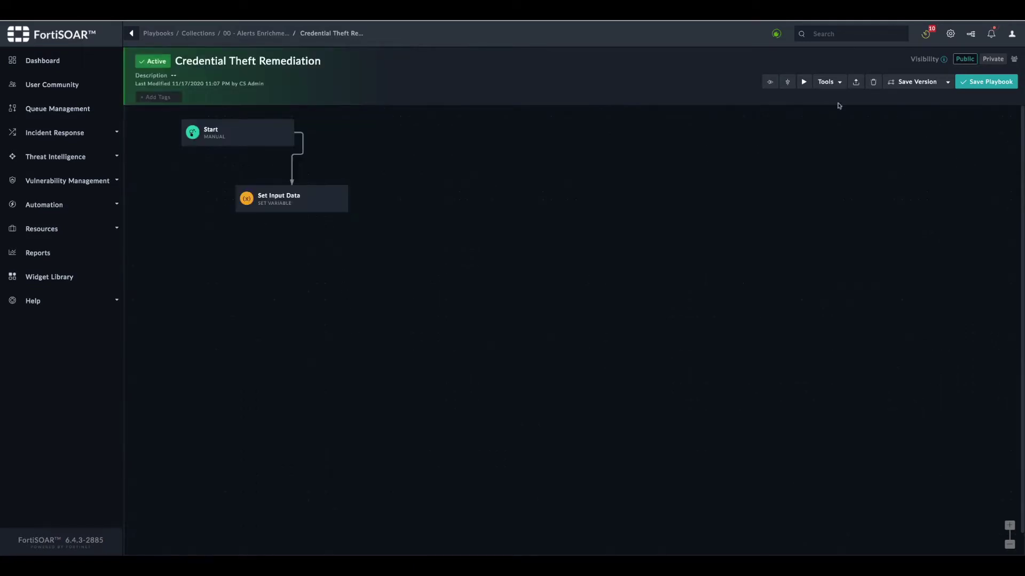
Add an Approval step 'Approve Remddiation Action' after Set Input Data with SOC Team as approver.
left_click(787, 81)
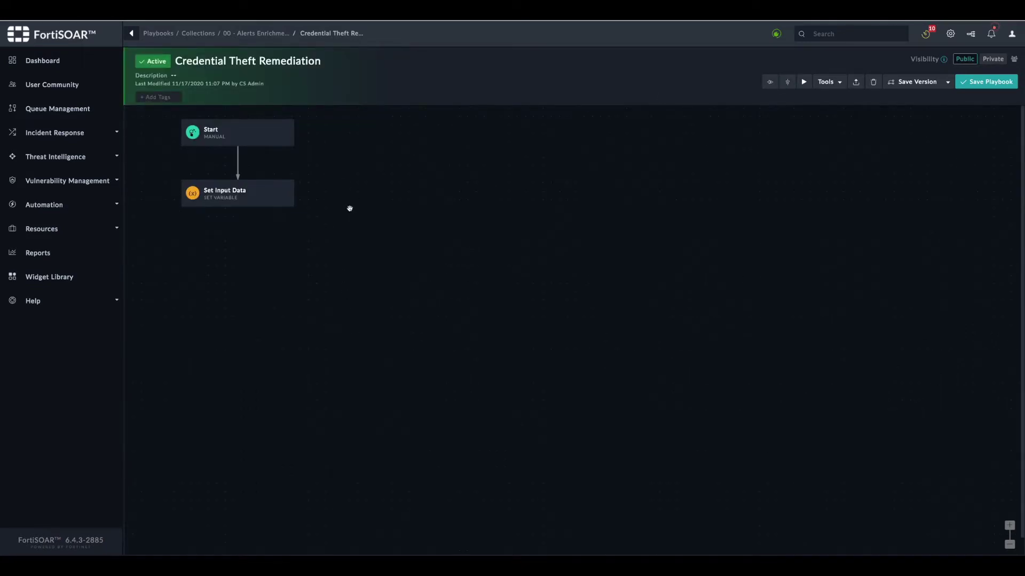
mouse_move(283, 202)
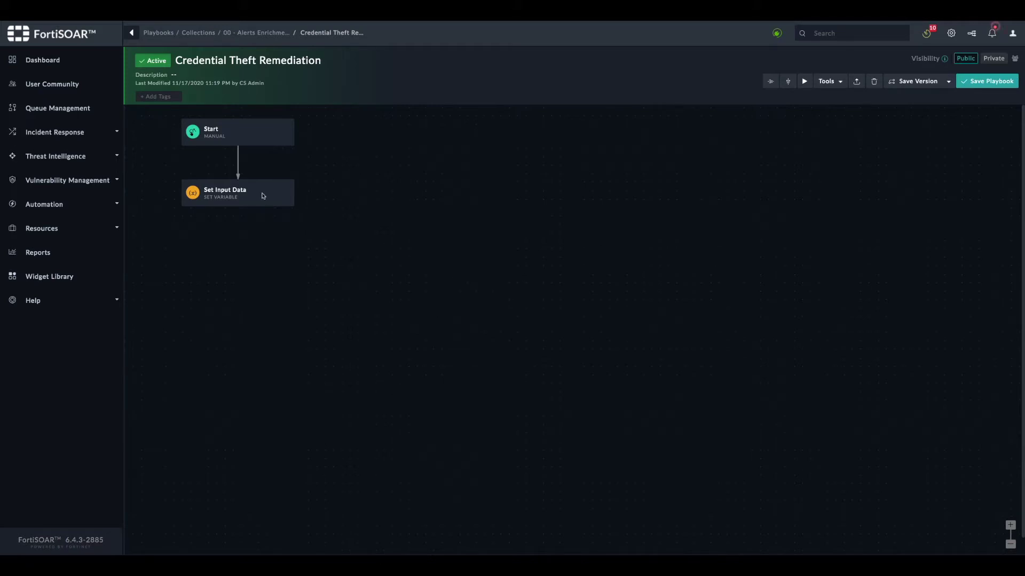
mouse_move(253, 201)
left_click_drag(238, 213, 238, 241)
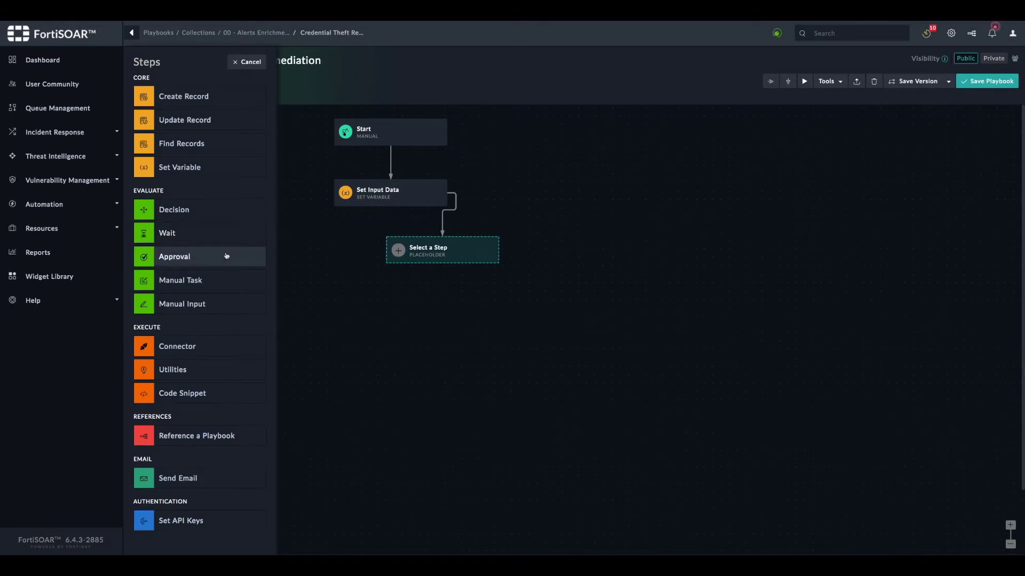
left_click(182, 259)
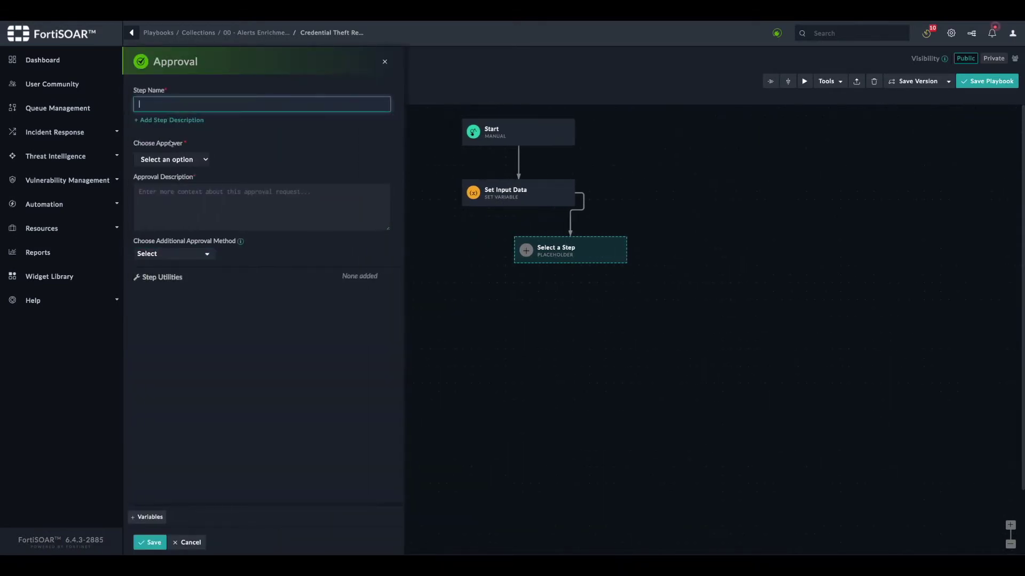
left_click(165, 105)
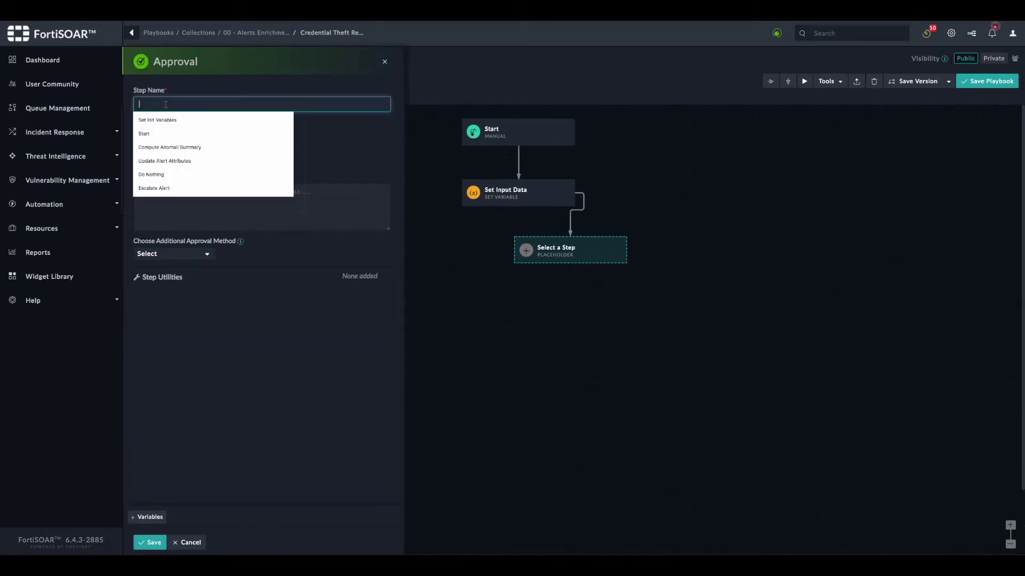
type("A")
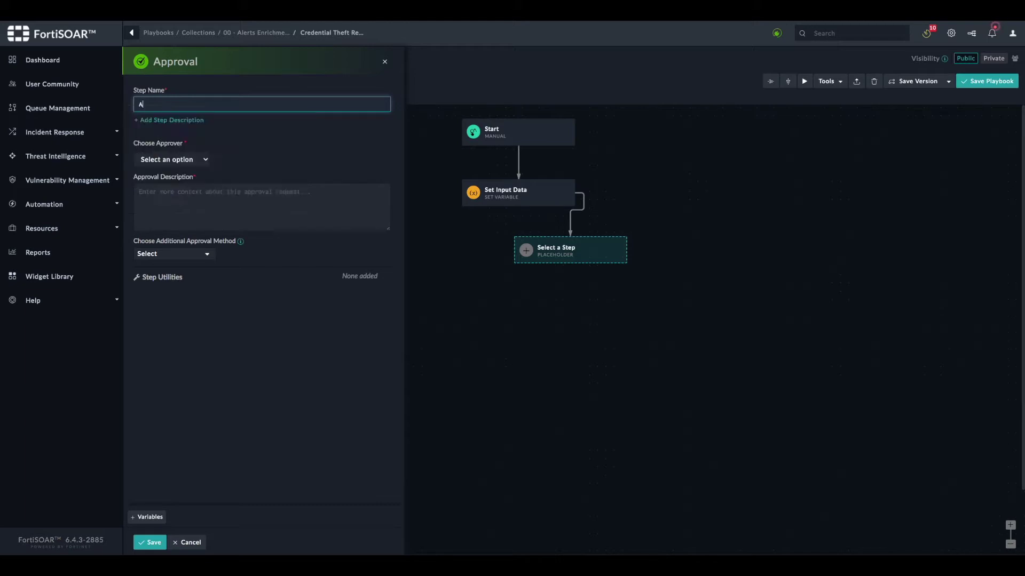
type("pprove Remd")
type("diation Action")
left_click(169, 160)
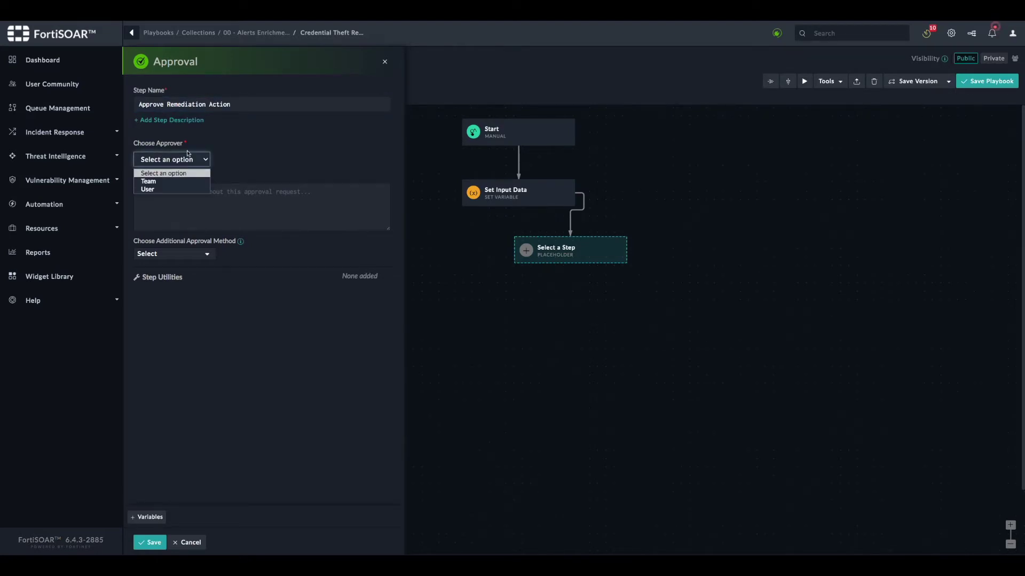
left_click(165, 182)
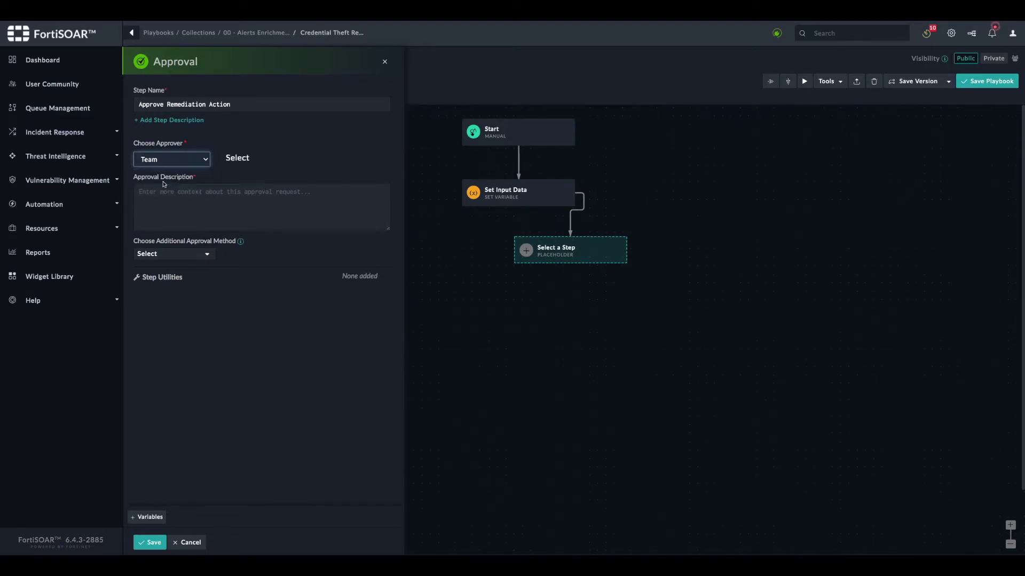
left_click(237, 159)
left_click(224, 192)
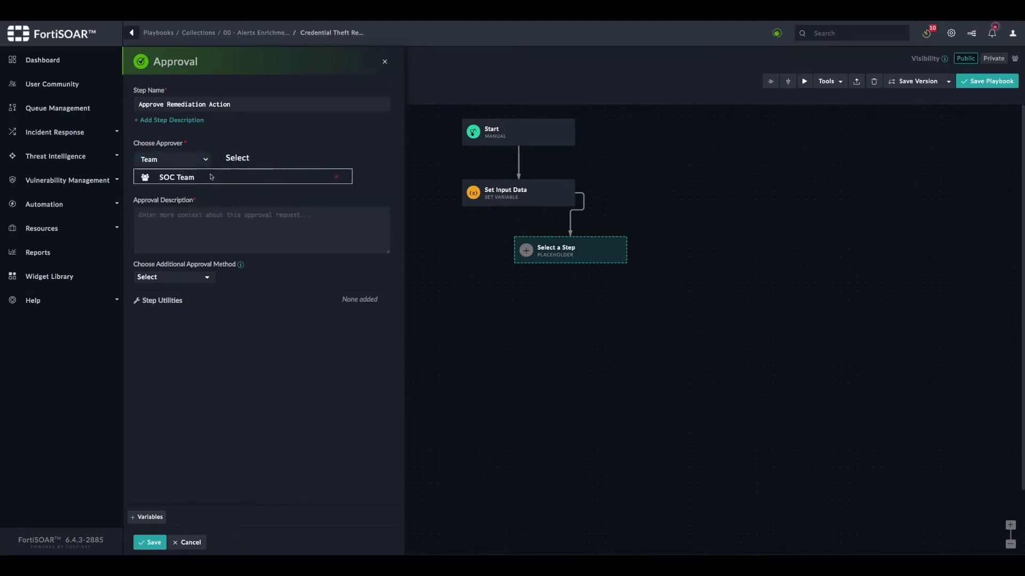
Describe blocking the source IP on FortiGate and disabling the Active Directory credentials, add System approval, save.
left_click(204, 227)
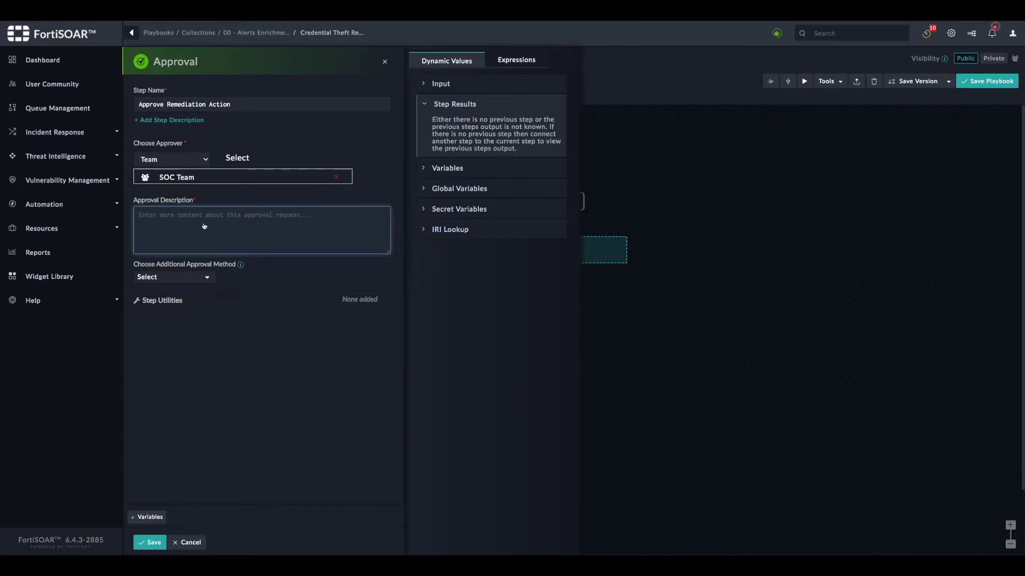
type("To Block the ")
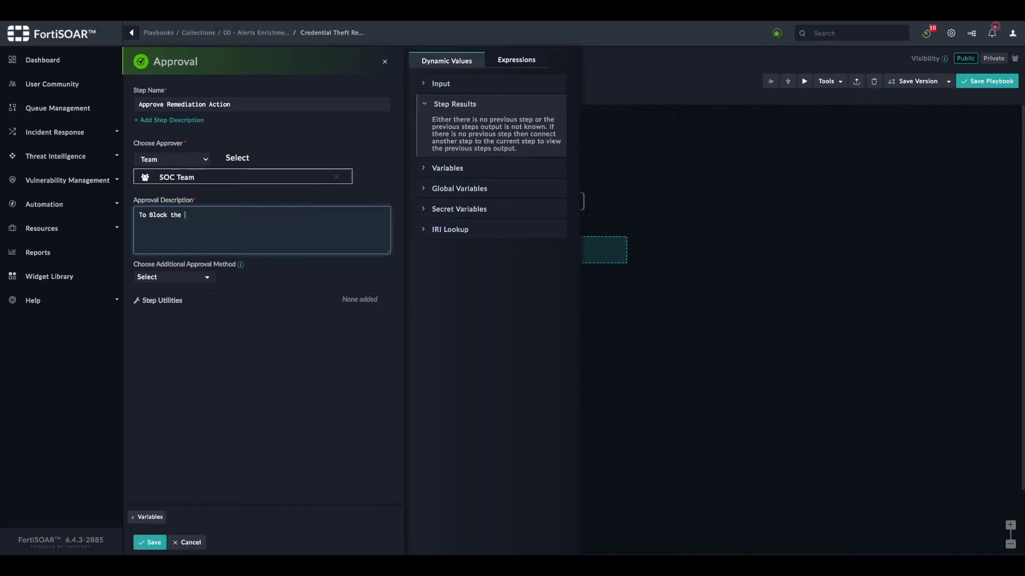
type("source IP address on FortiGate &")
key("Return")
type("Disable ")
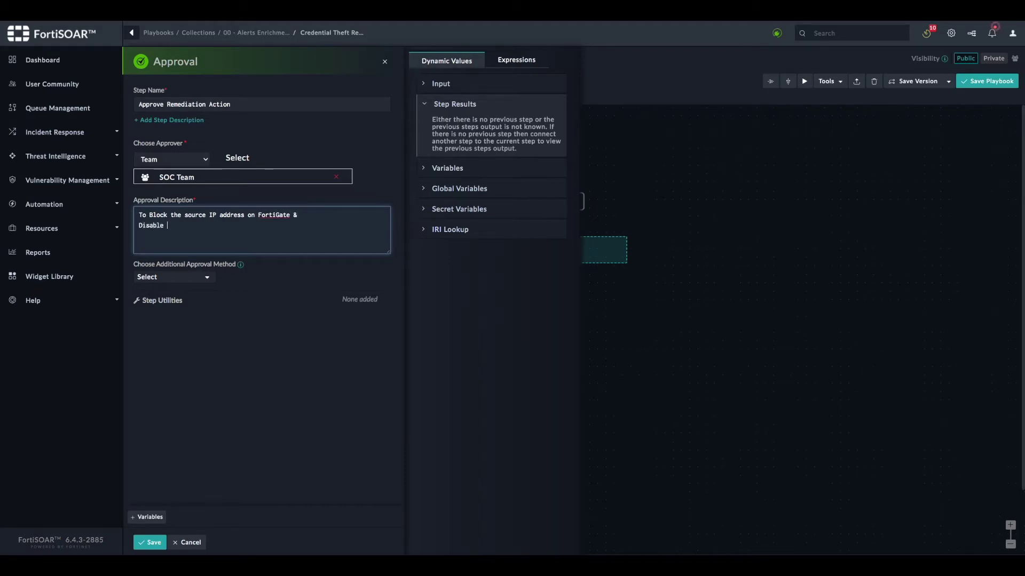
type("the stolen credentials on Active Directory")
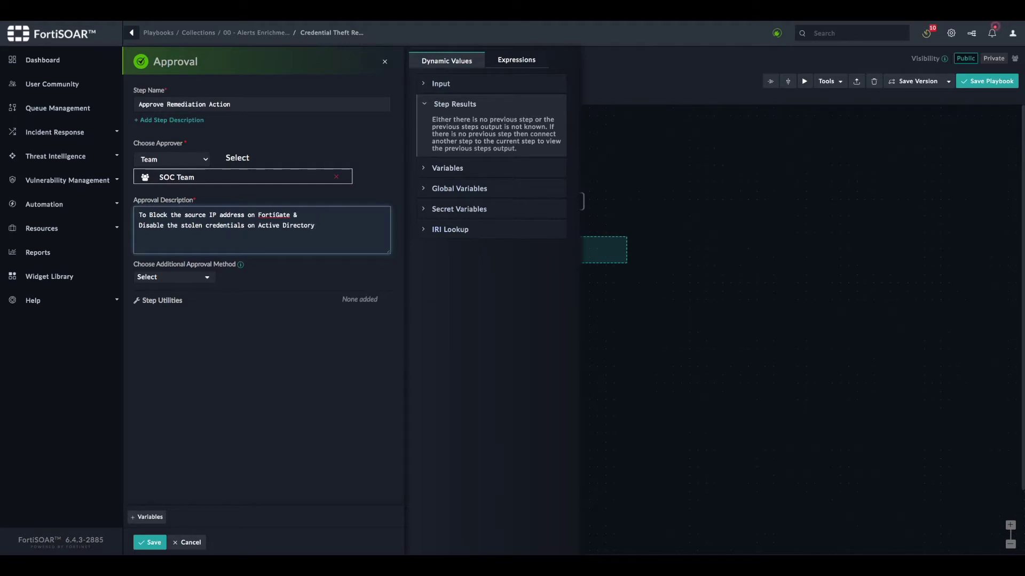
left_click(198, 276)
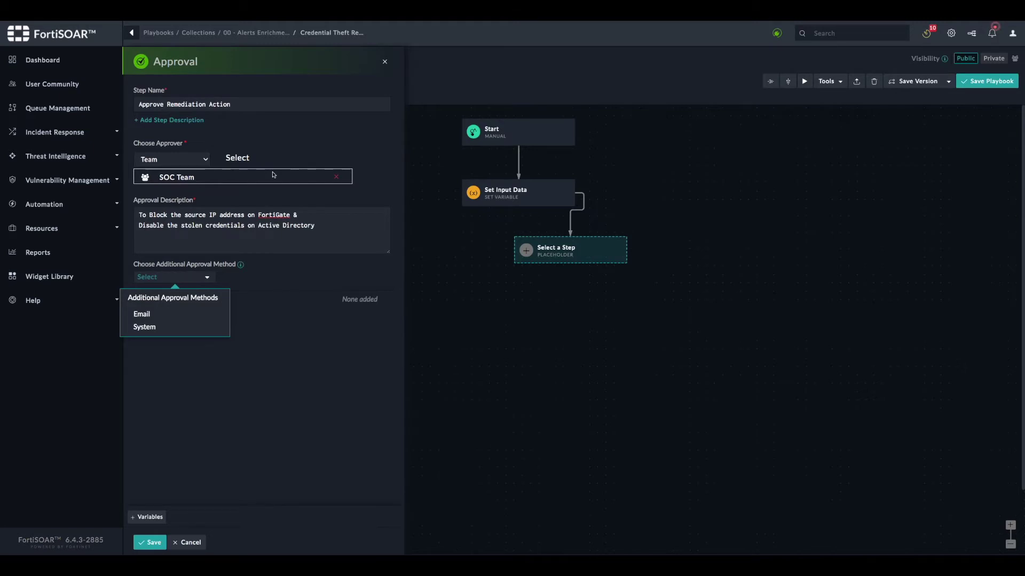
left_click(159, 327)
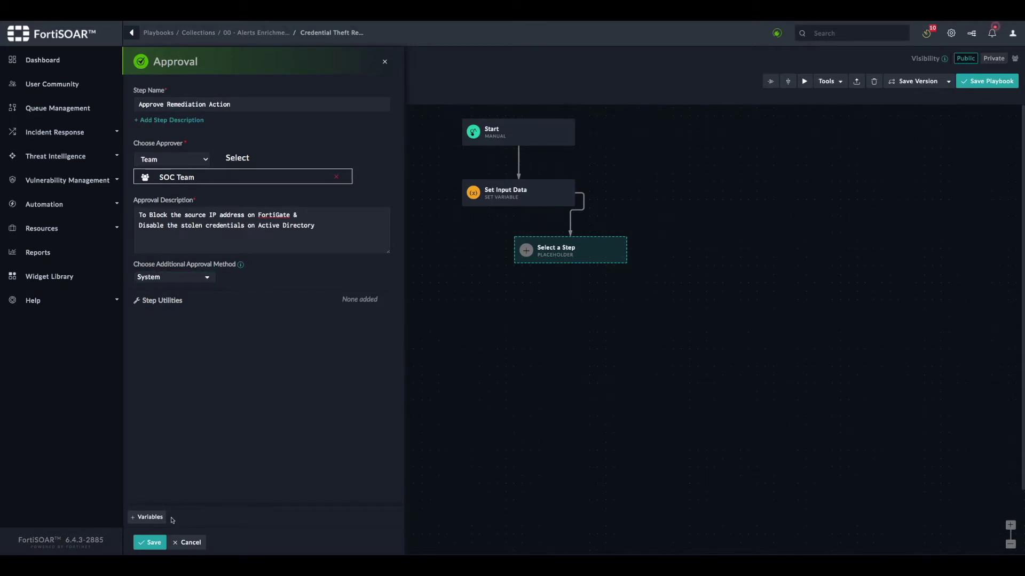
left_click(150, 542)
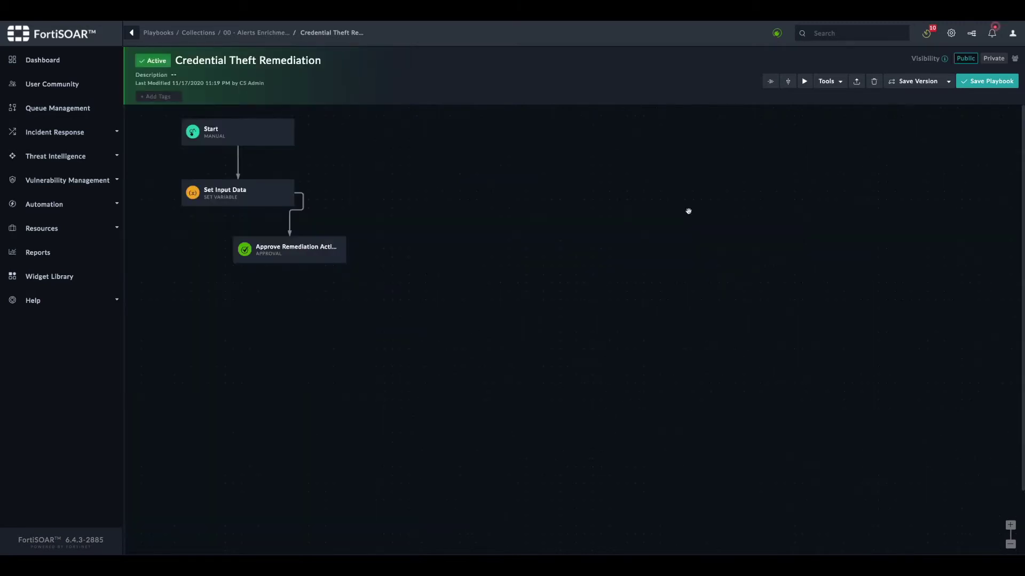
Add a Decision step named 'Is Approved' below Approve Remediation Action and save it.
left_click(787, 81)
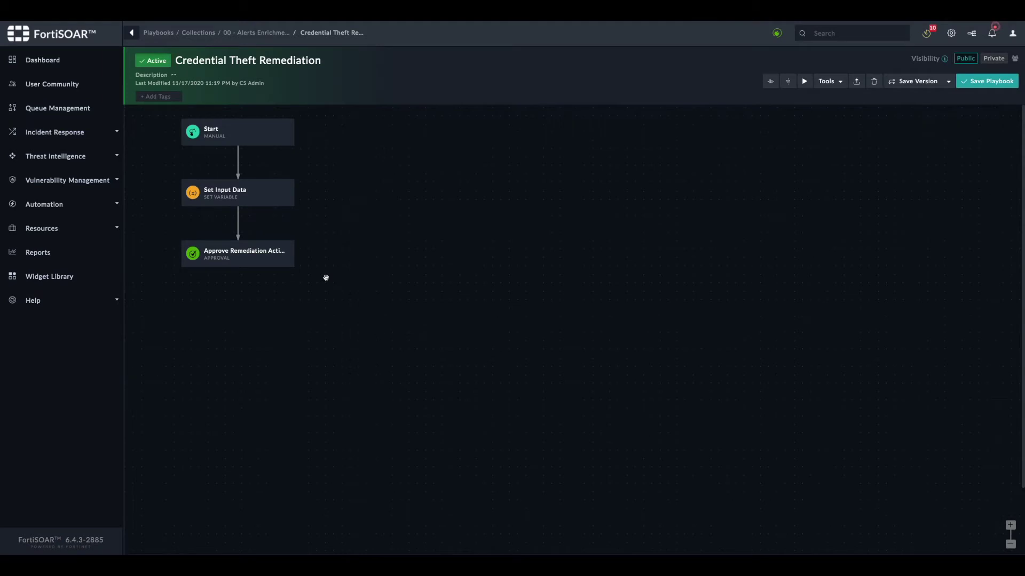
mouse_move(266, 267)
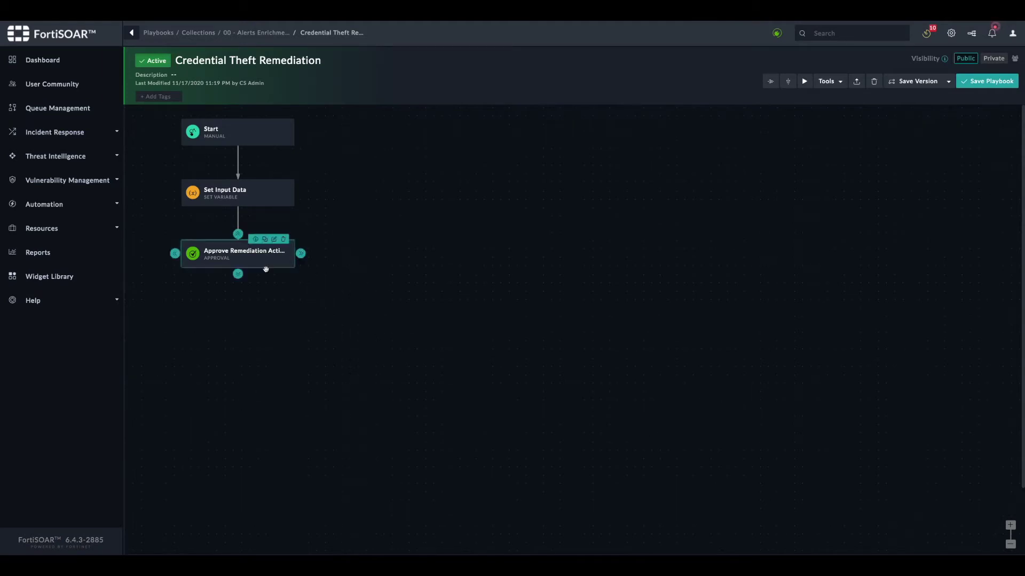
left_click_drag(238, 276, 238, 309)
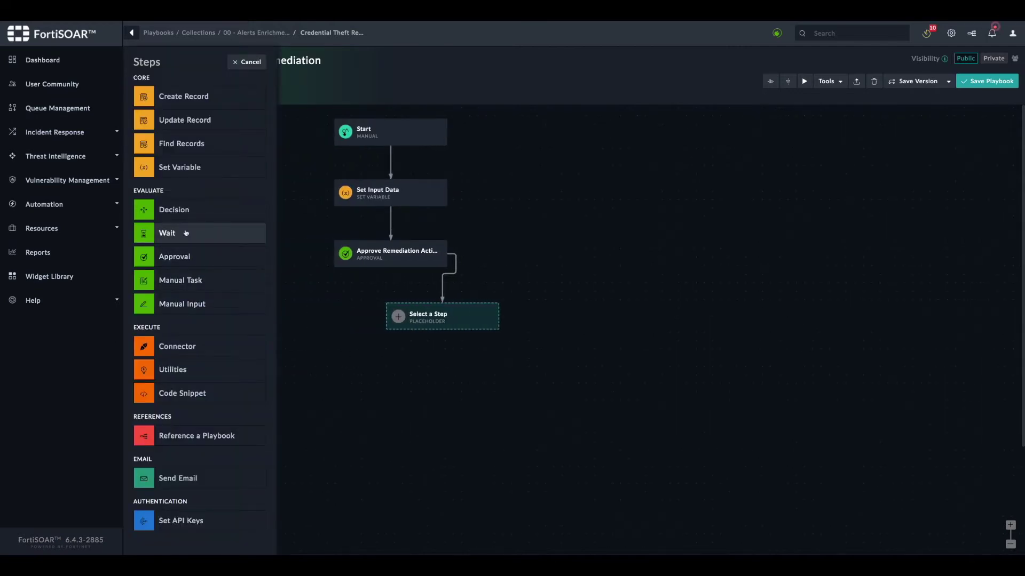
left_click(181, 211)
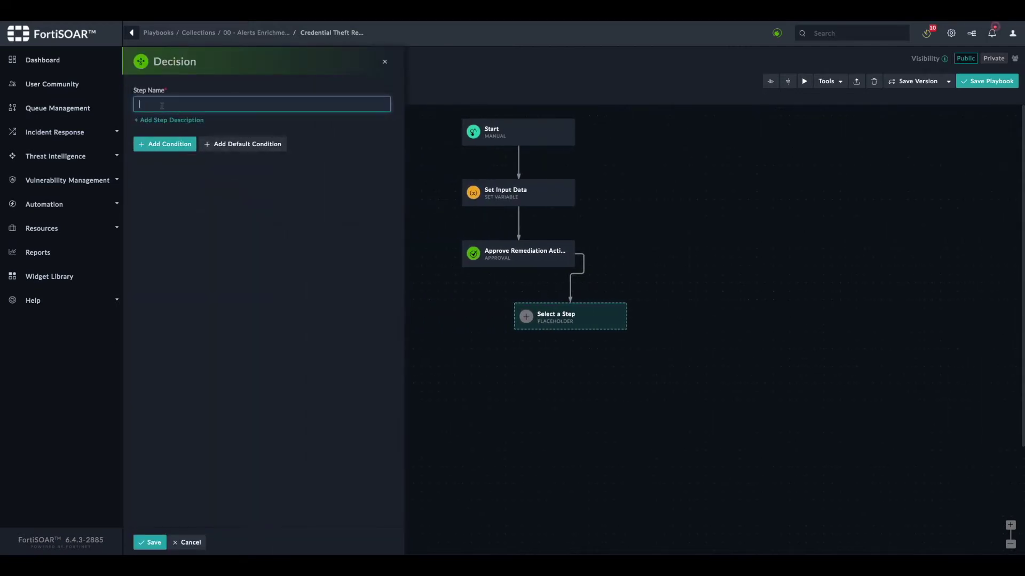
type("Is ")
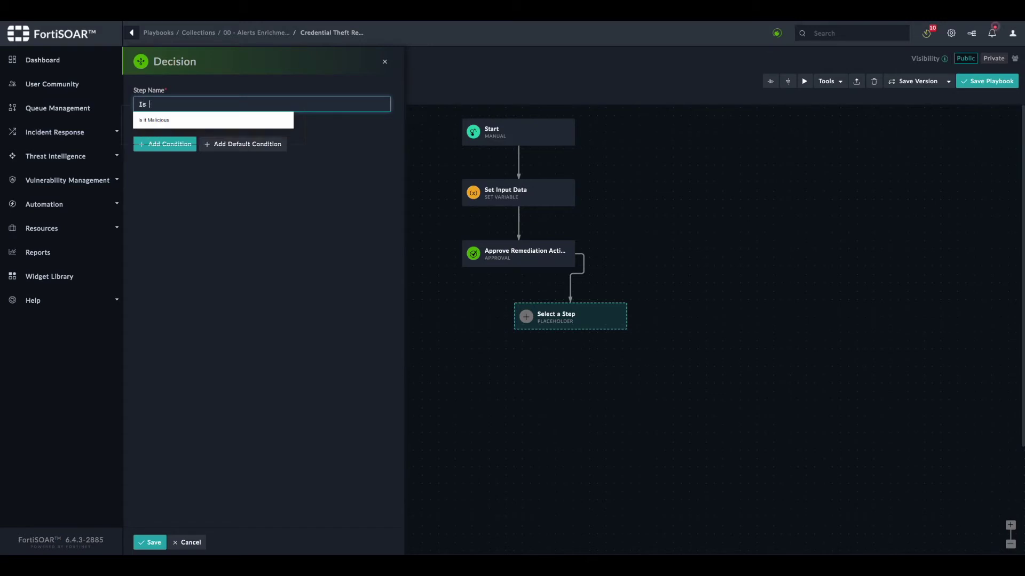
type("Approved")
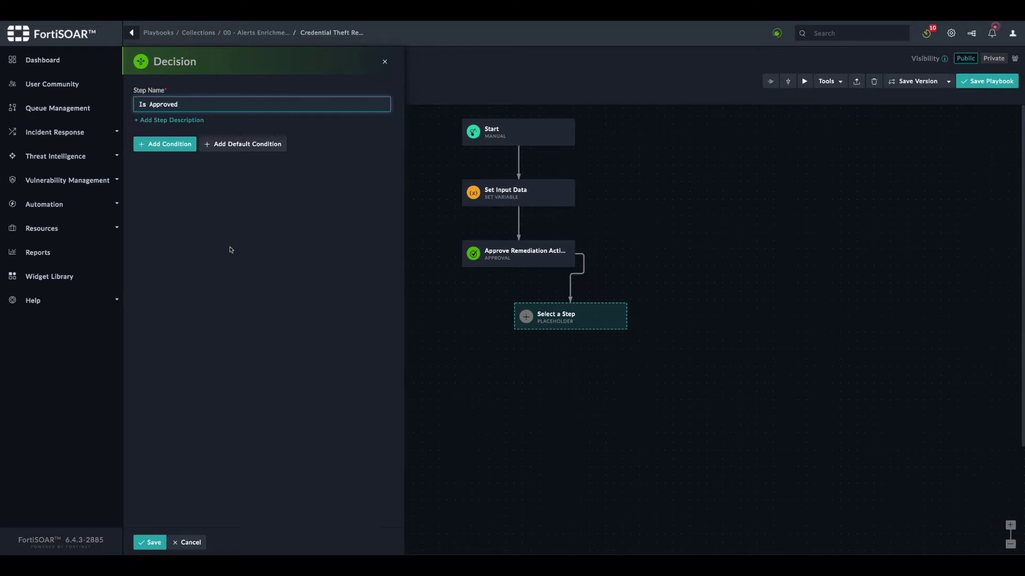
left_click(150, 543)
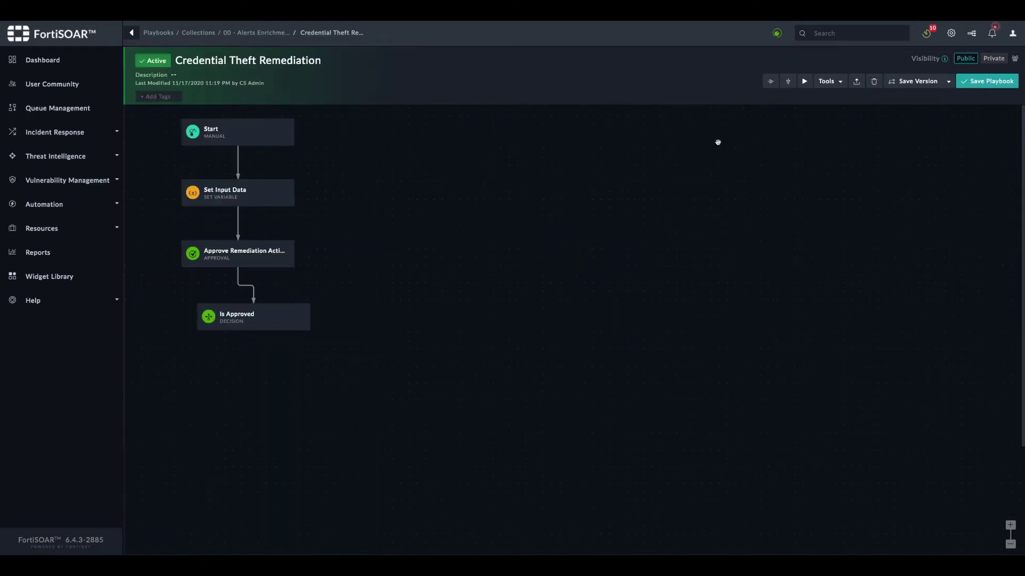
Branch a Utilities step 'No Action' using Utils: No Operation off Is Approved and save it.
left_click(787, 81)
mouse_move(299, 320)
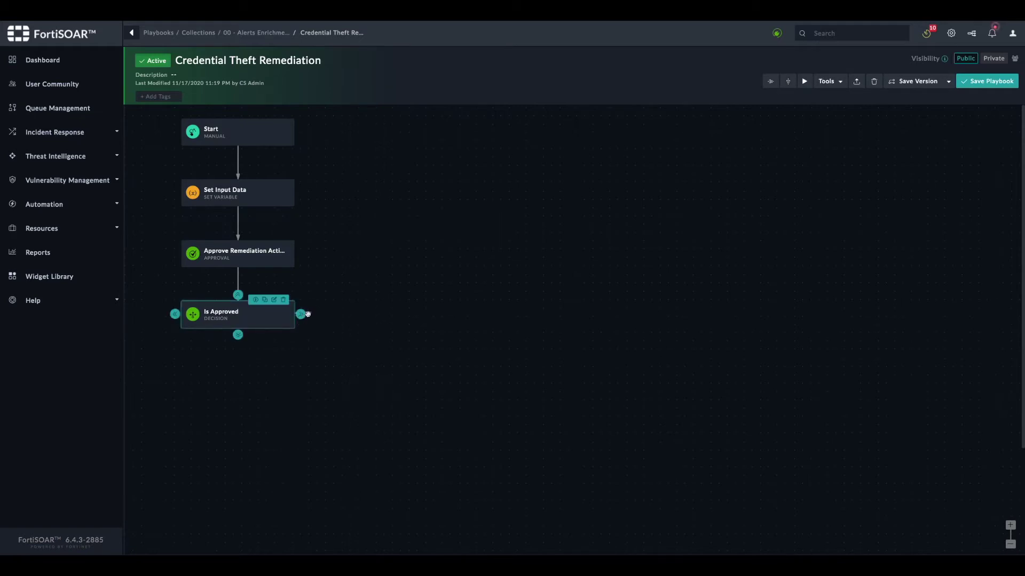
left_click_drag(301, 314, 357, 313)
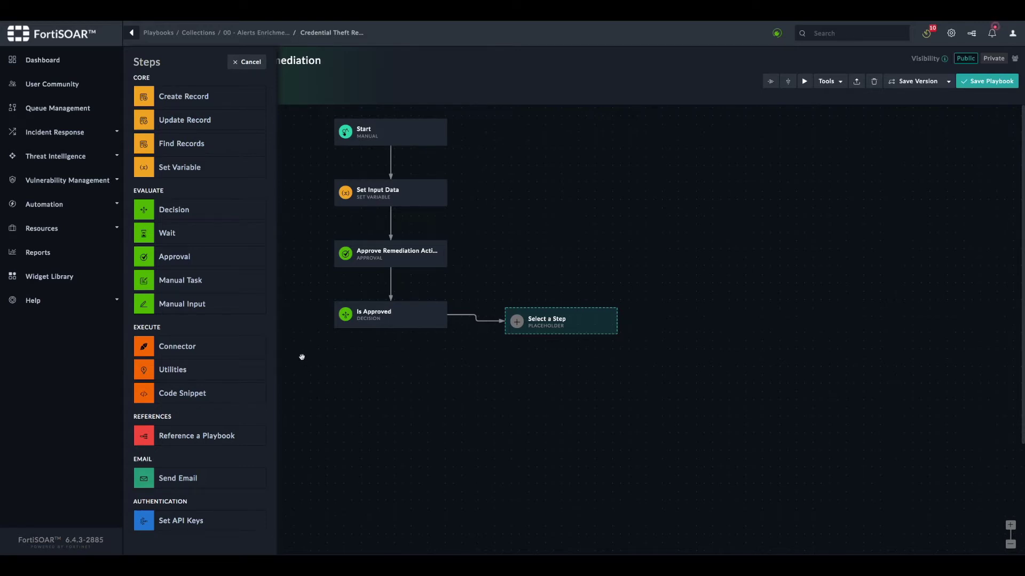
left_click(179, 374)
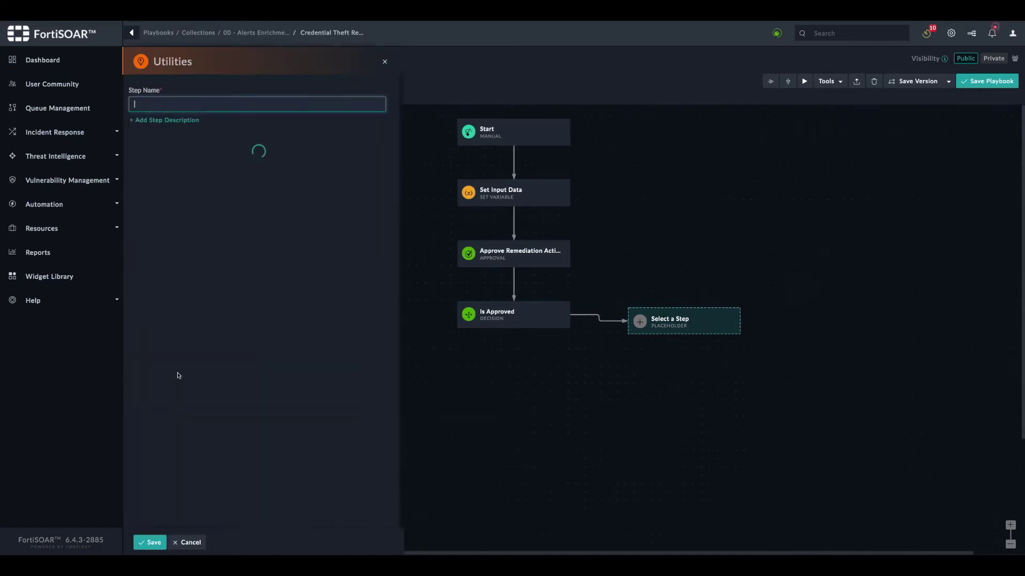
left_click(177, 239)
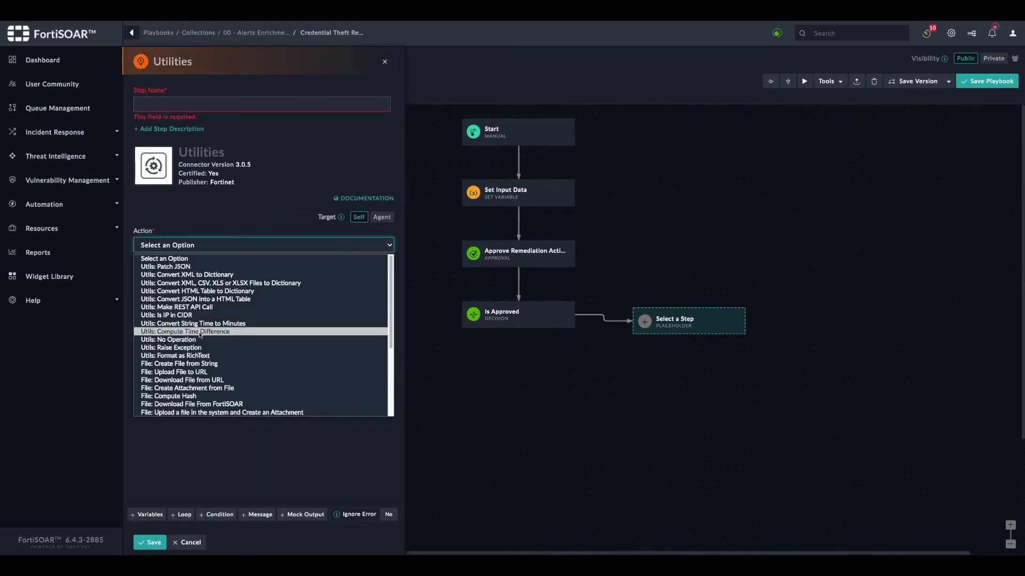
left_click(168, 340)
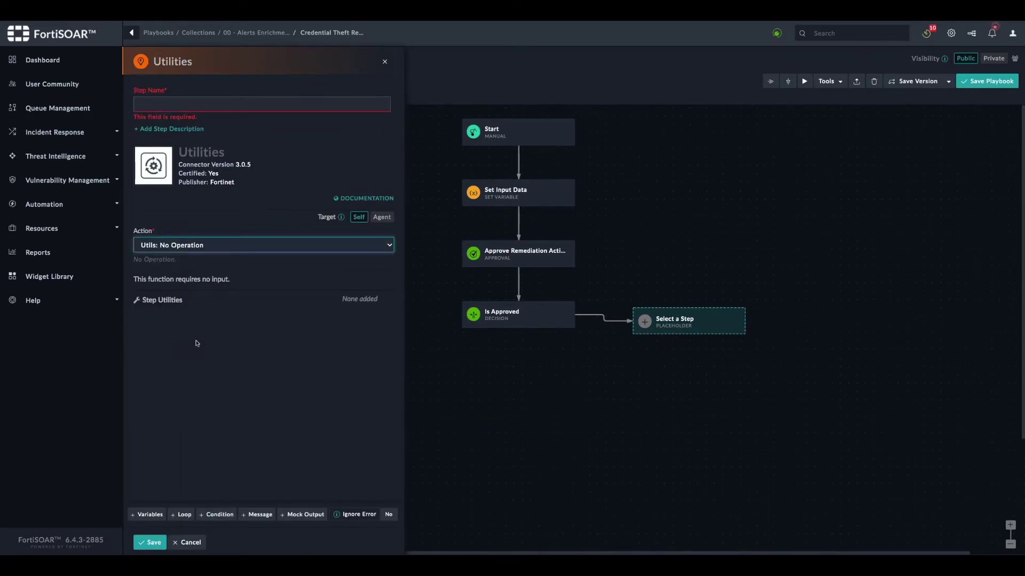
left_click(219, 106)
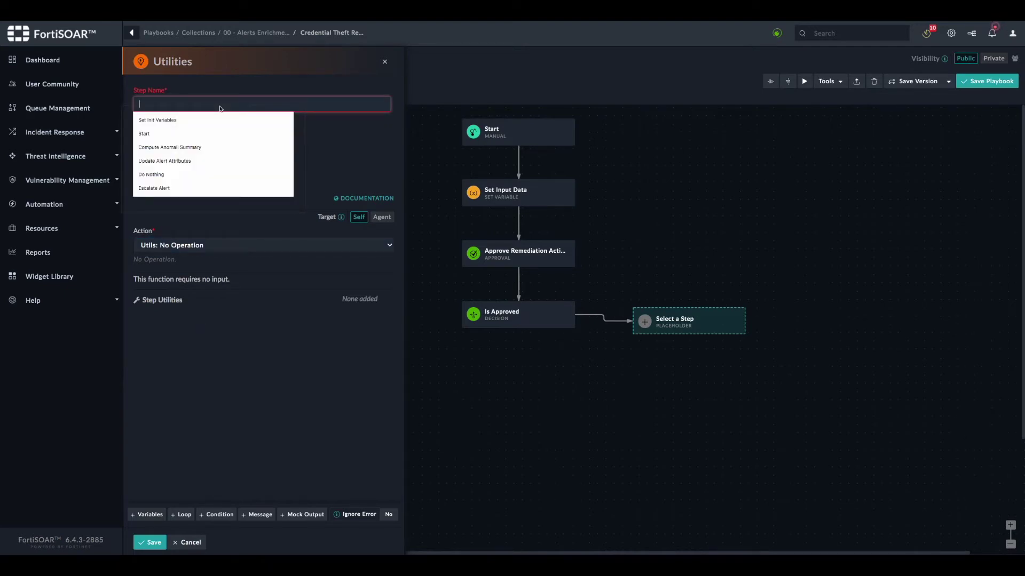
type("No Action")
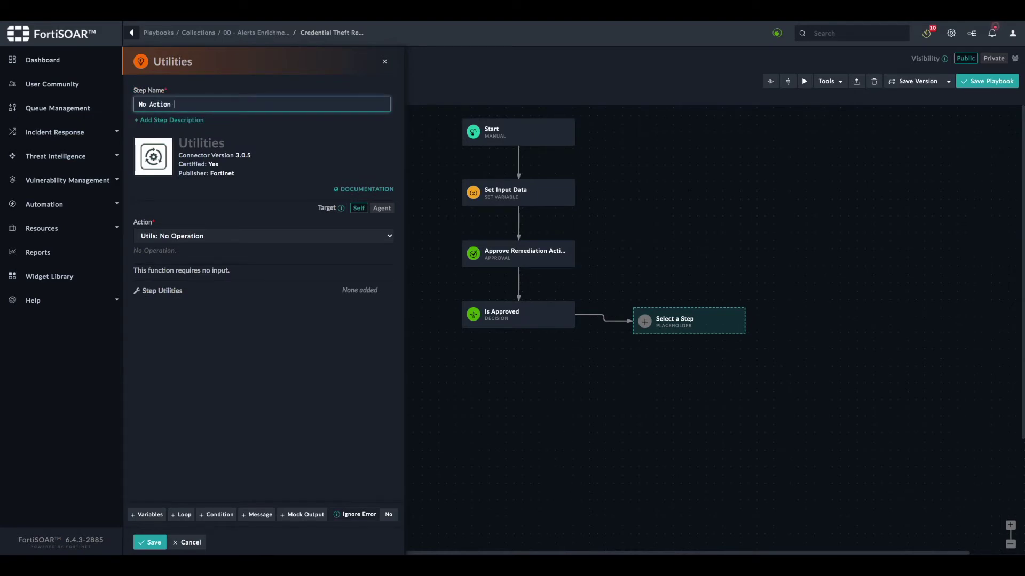
left_click(150, 542)
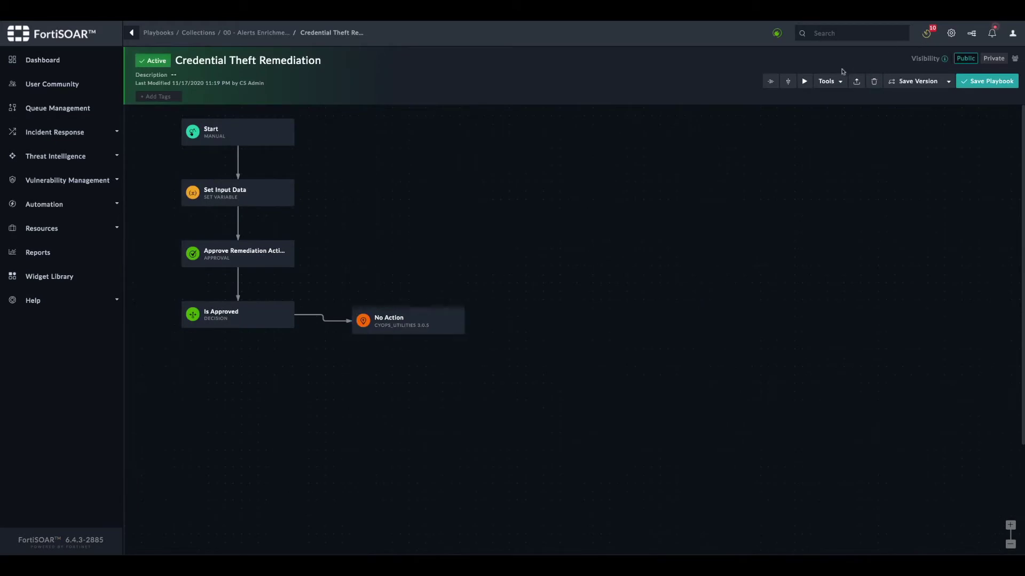
Branch a Fortinet FortiGate connector step named 'Block Source IP' down from Is Approved.
mouse_move(240, 323)
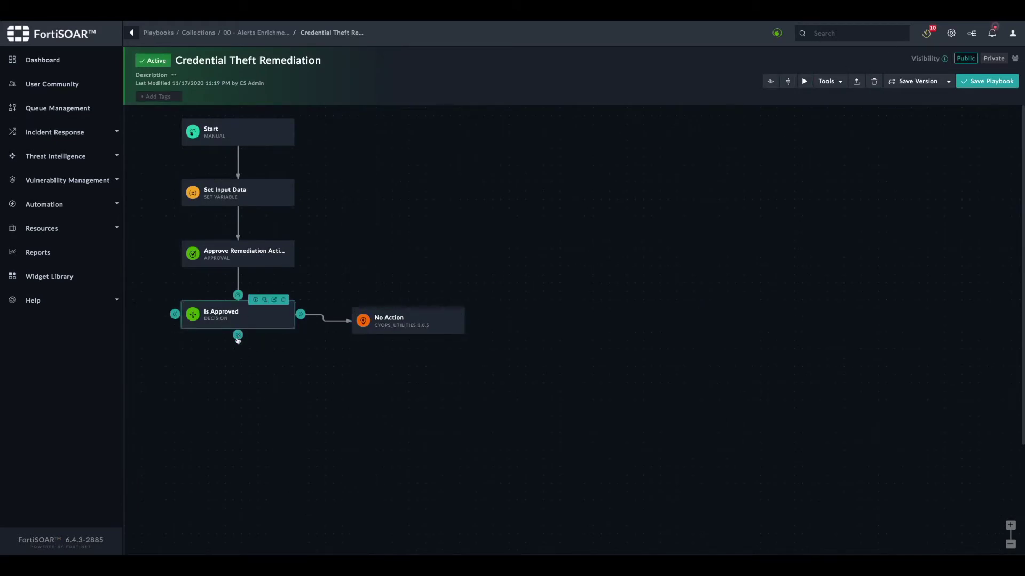
left_click_drag(239, 338, 237, 369)
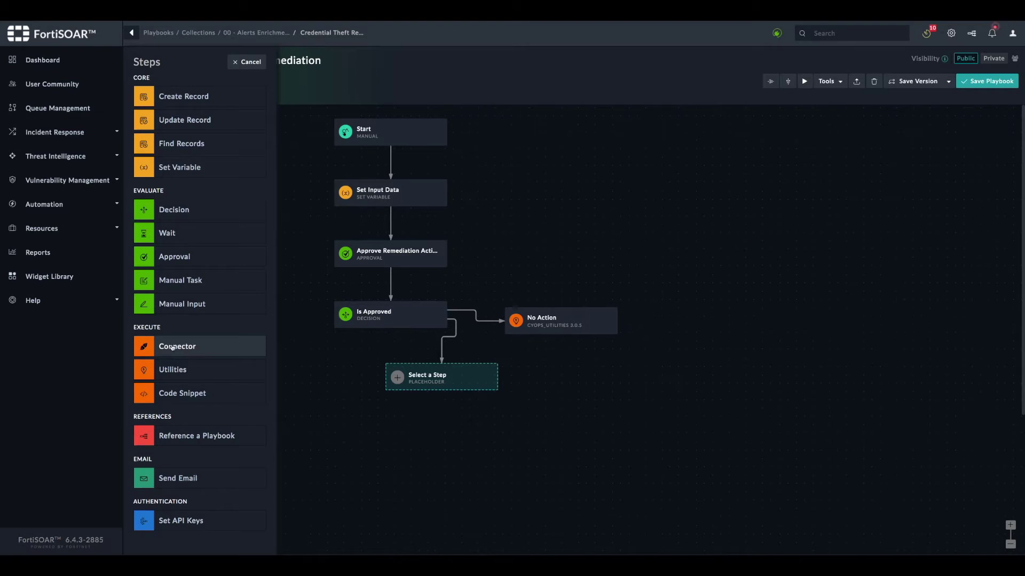
left_click(190, 346)
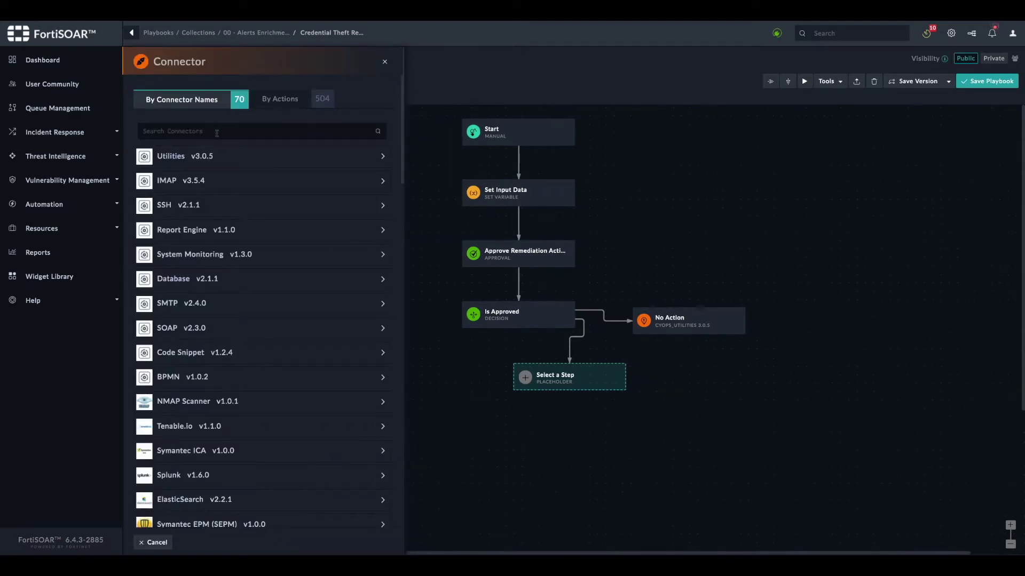
left_click(219, 131)
type("fortigate")
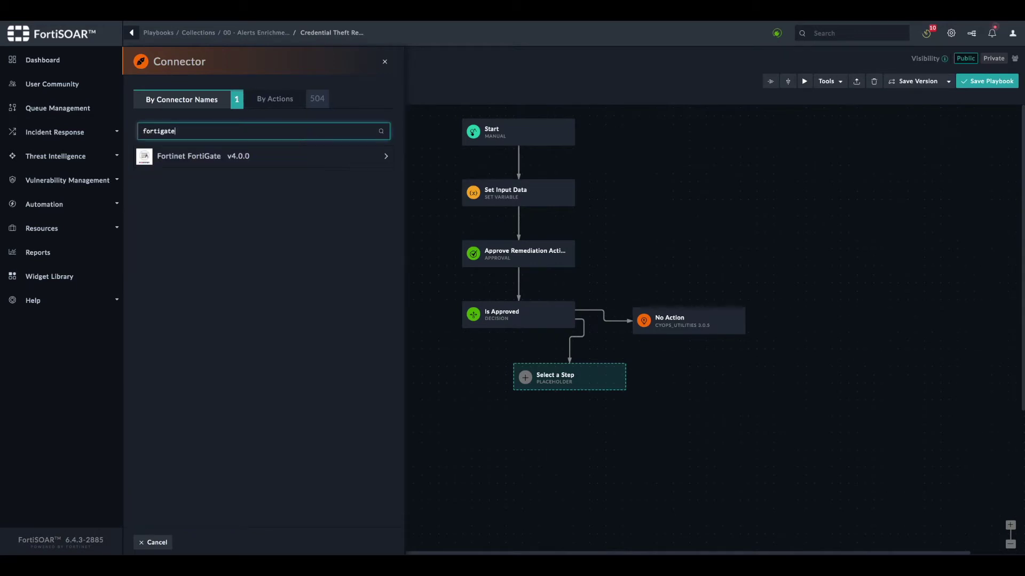
left_click(217, 154)
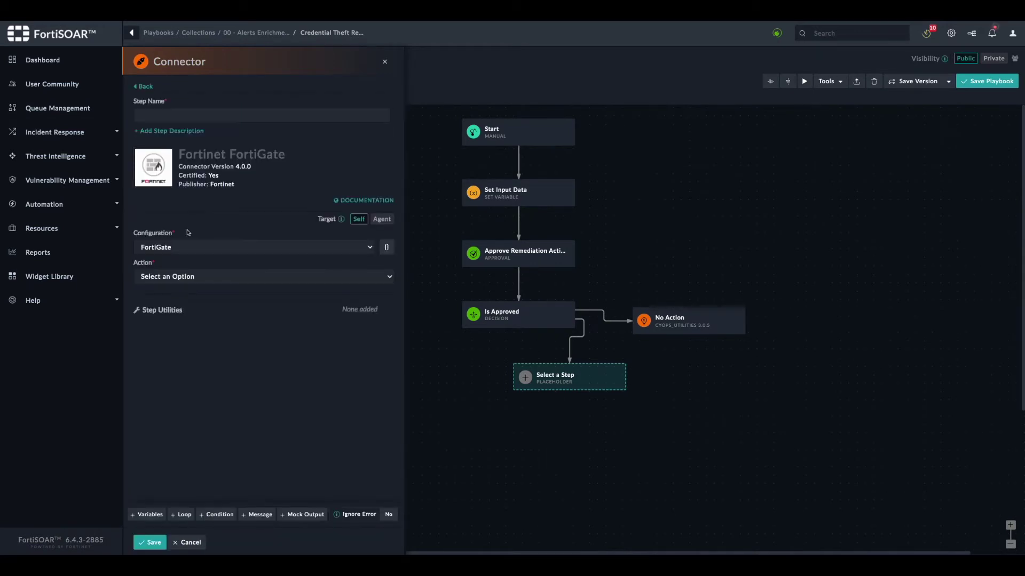
left_click(184, 113)
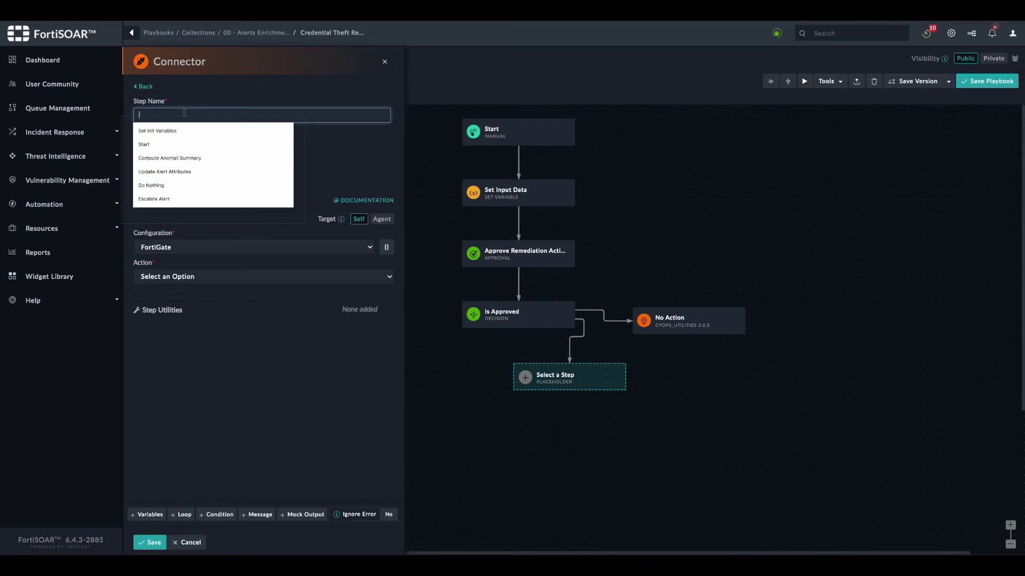
type("Block Source IP")
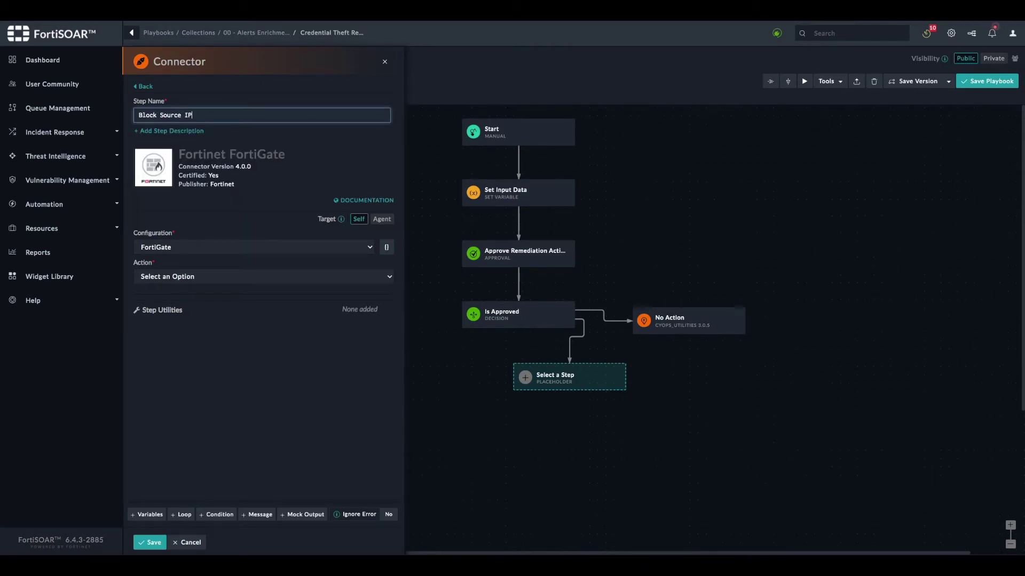
Set the step to the FortiGate configuration's Block IP Address action with Quarantine Based method.
left_click(179, 246)
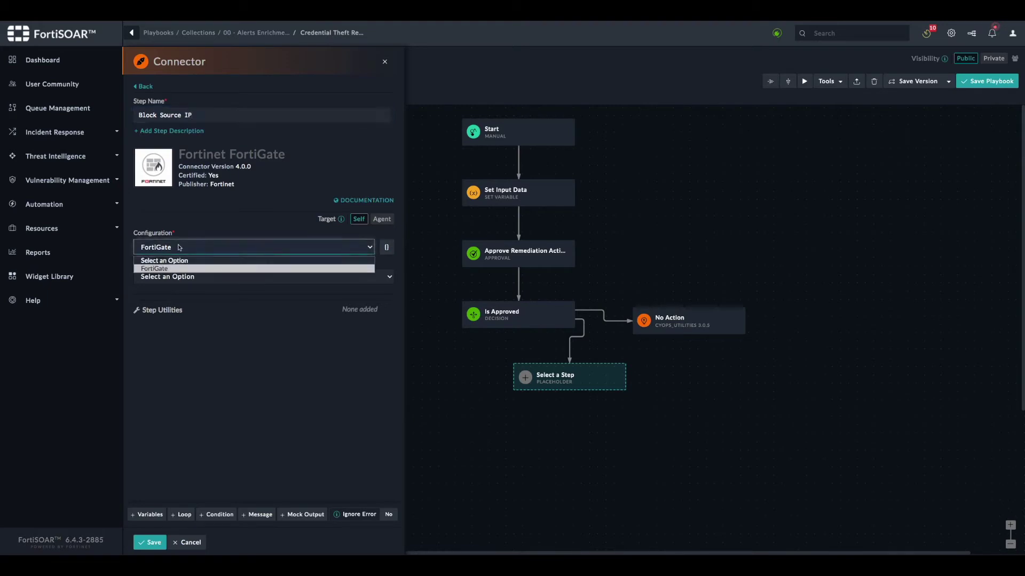
left_click(170, 268)
left_click(174, 277)
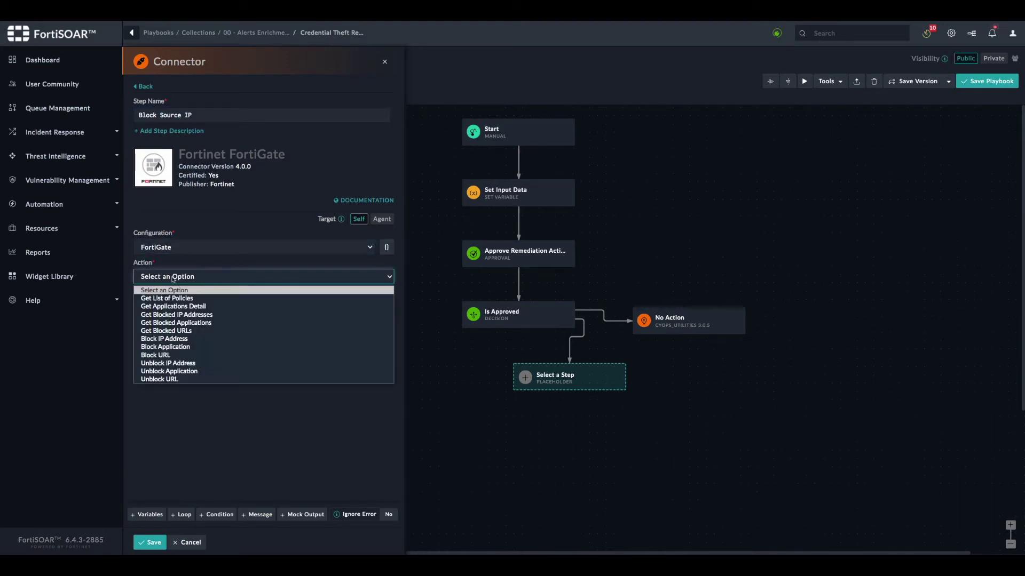
left_click(167, 339)
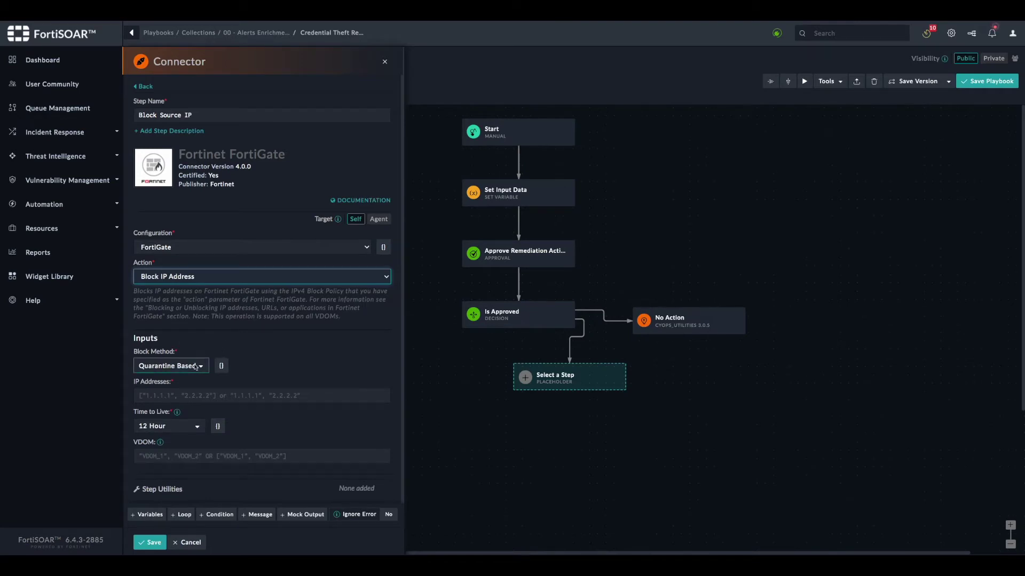
left_click(188, 396)
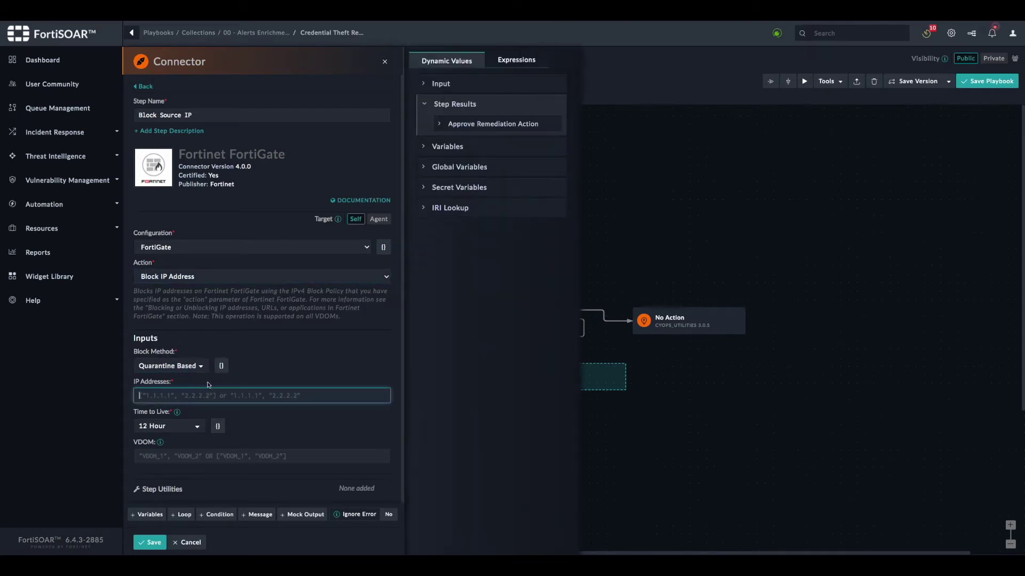
left_click(201, 367)
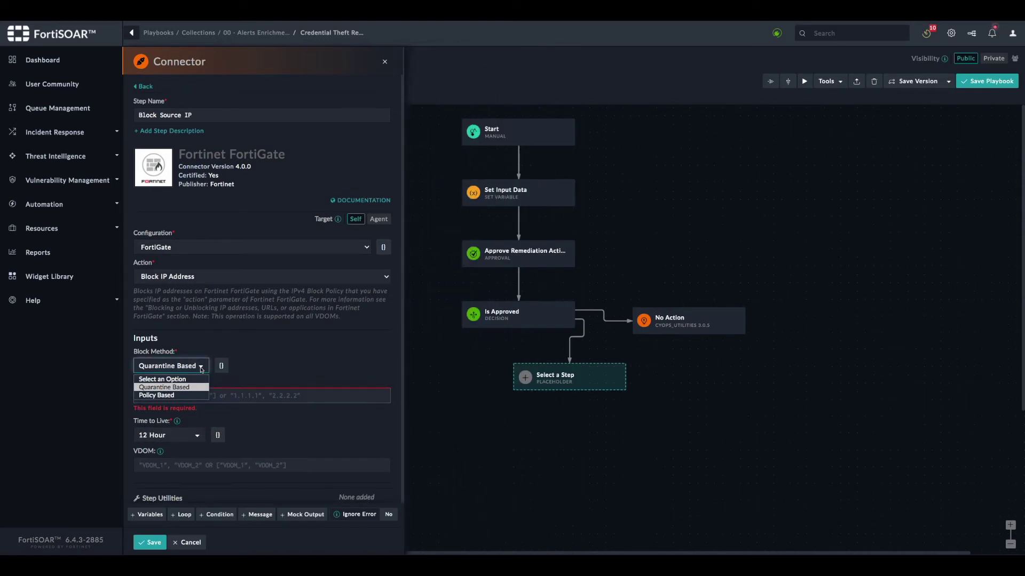
left_click(266, 373)
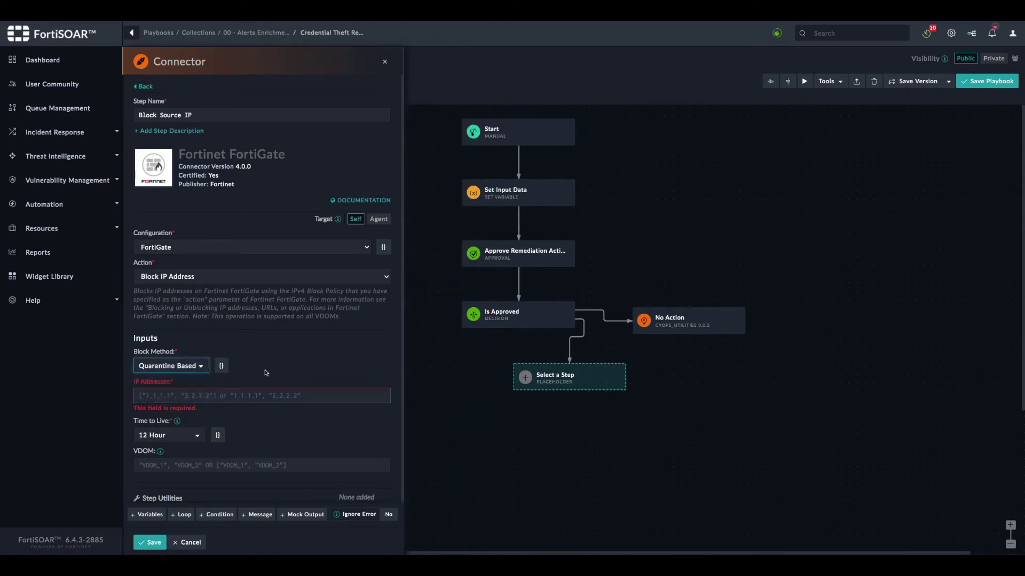
Set IP Addresses to the source_ip variable and Time to Live to 1 Hour, then save.
left_click(216, 397)
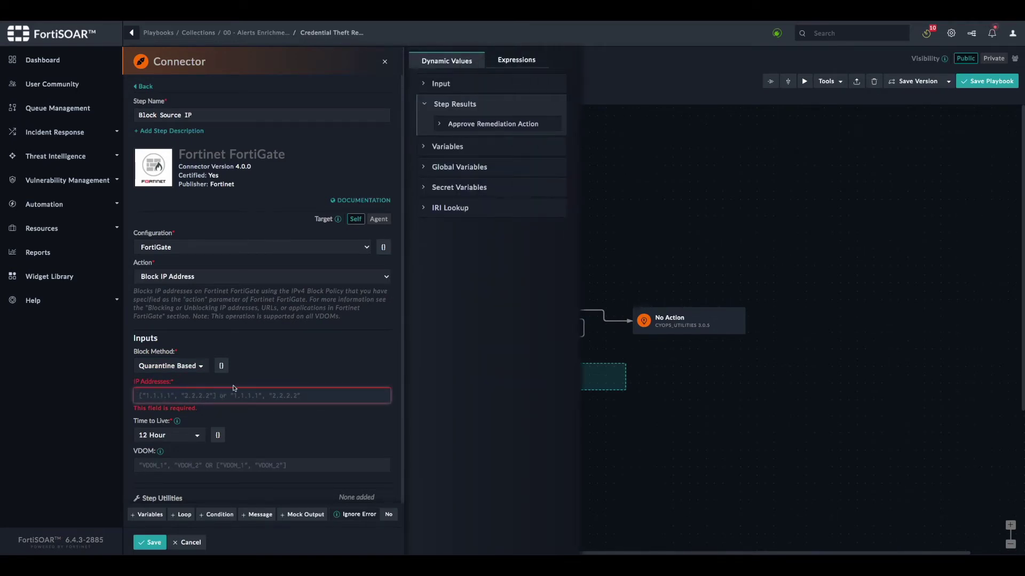
left_click(450, 147)
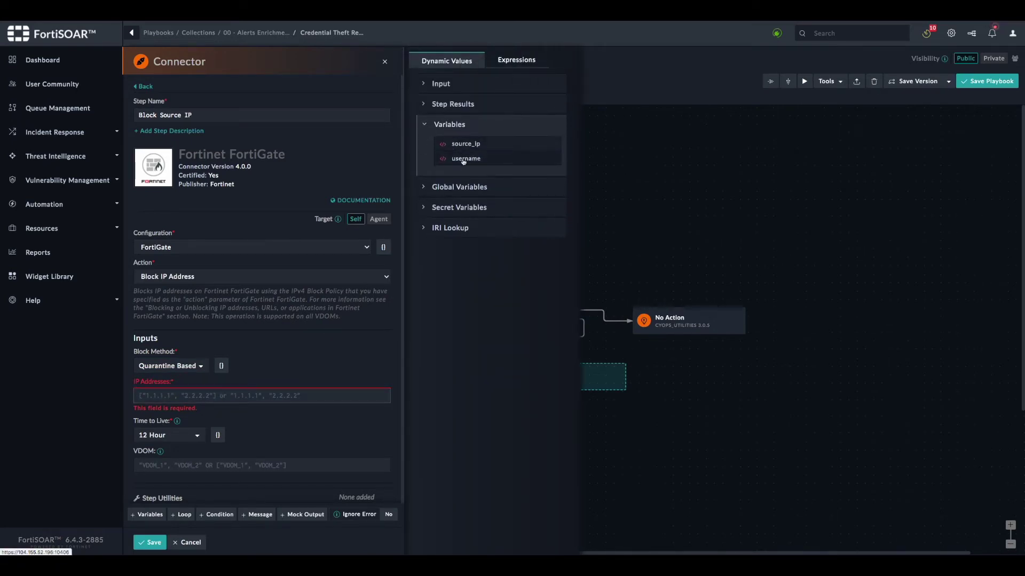
left_click(466, 144)
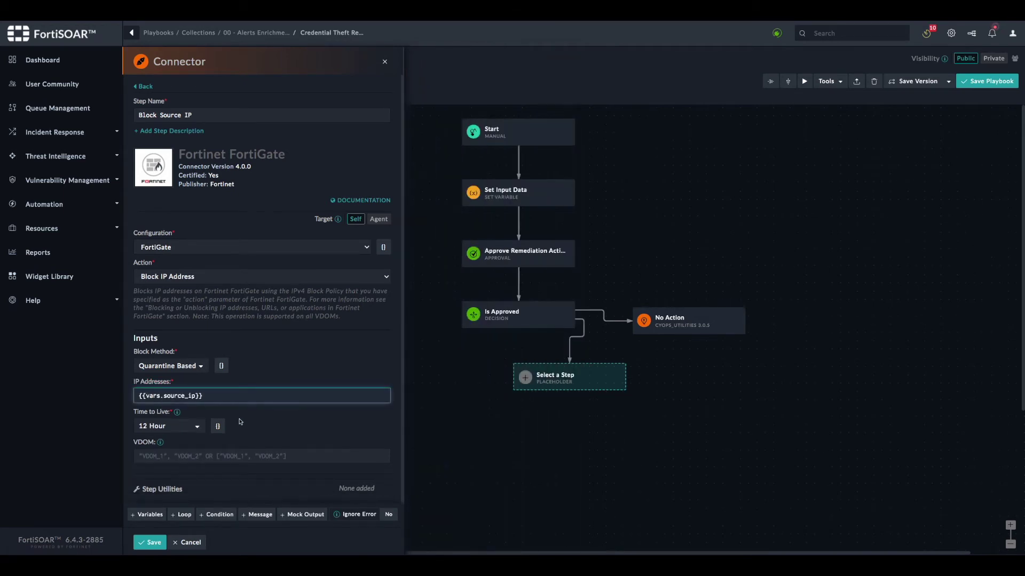
scroll(240, 421, "down", 1)
left_click(170, 415)
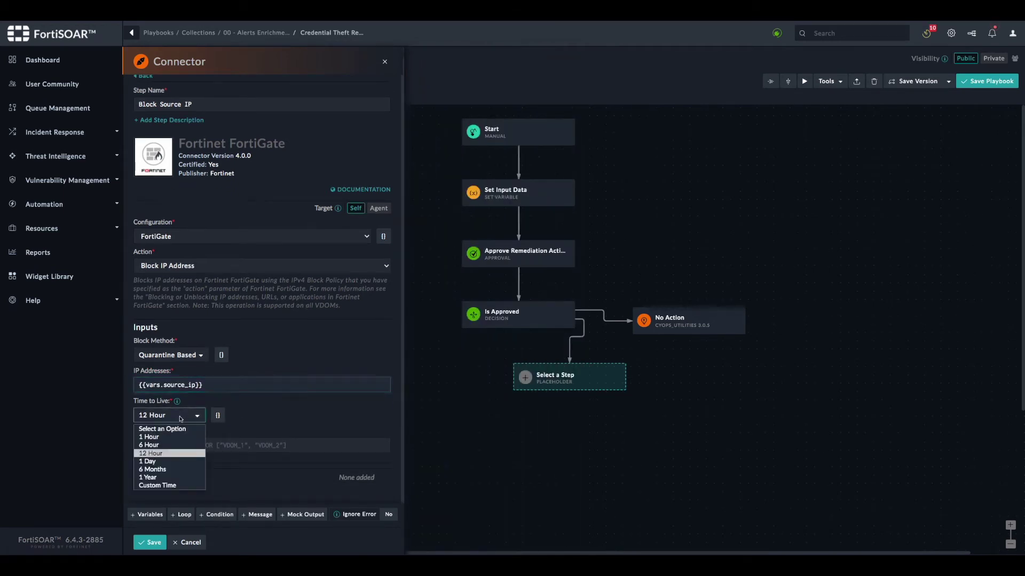
left_click(160, 437)
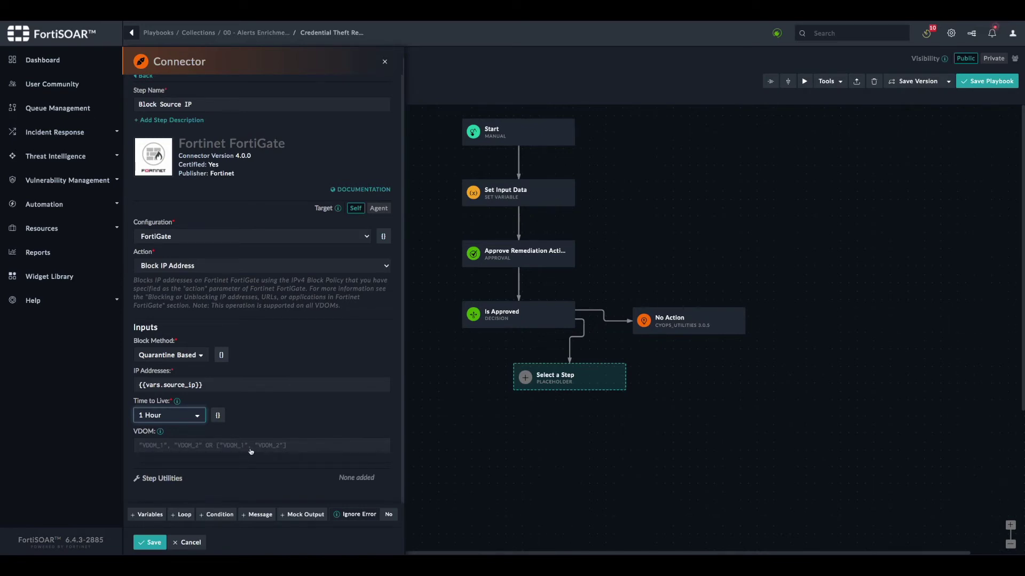
scroll(251, 452, "up", 1)
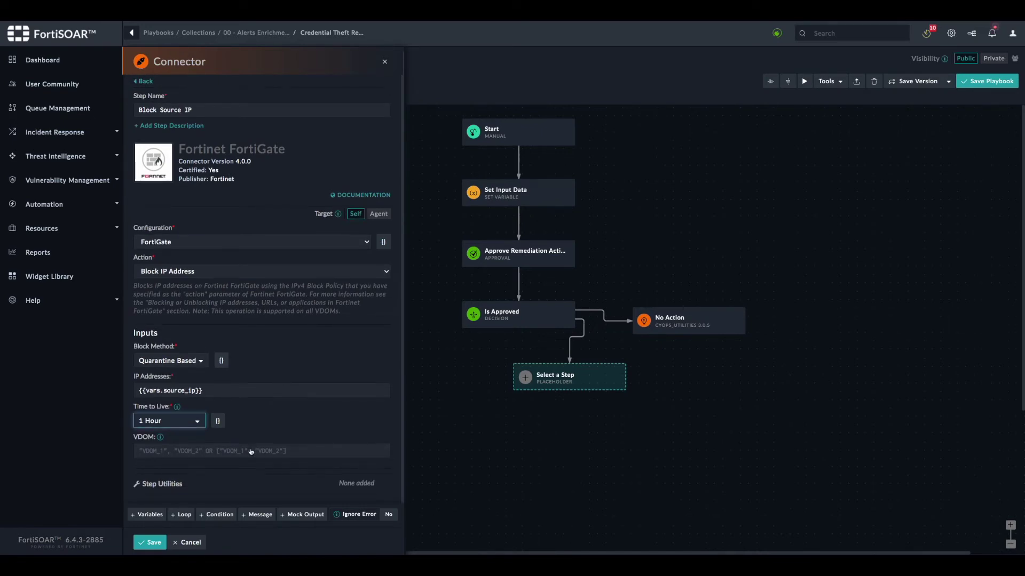
scroll(251, 452, "down", 1)
left_click(149, 543)
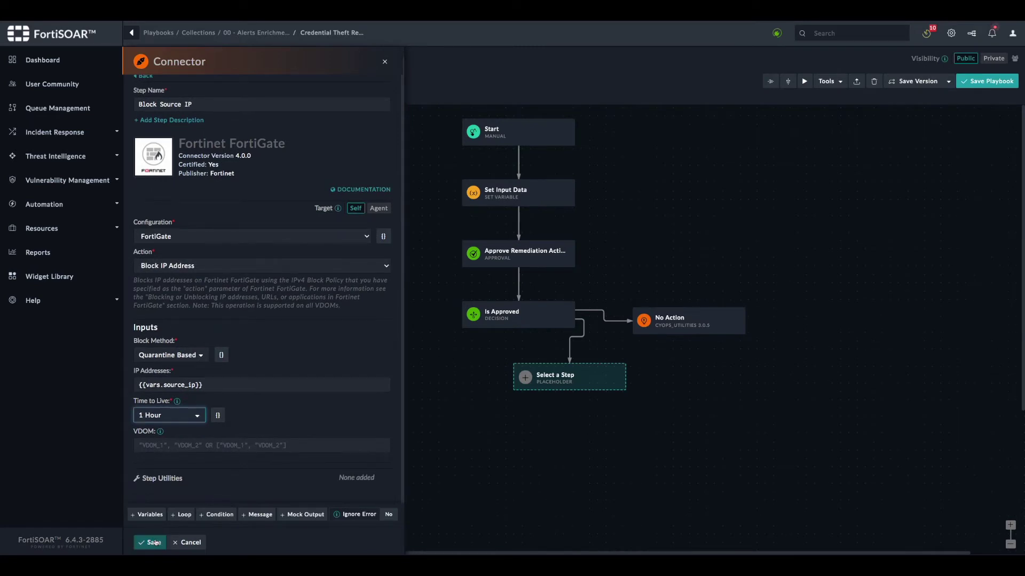
Place Block Source IP under Is Approved, auto-arrange, and start a new connector step beneath it.
left_click_drag(303, 381, 249, 384)
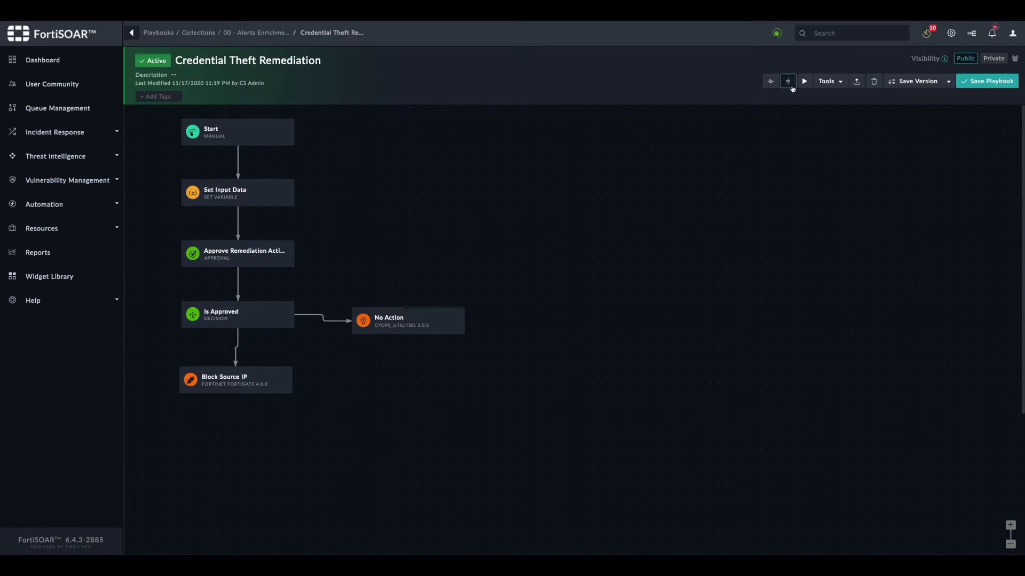
left_click(788, 81)
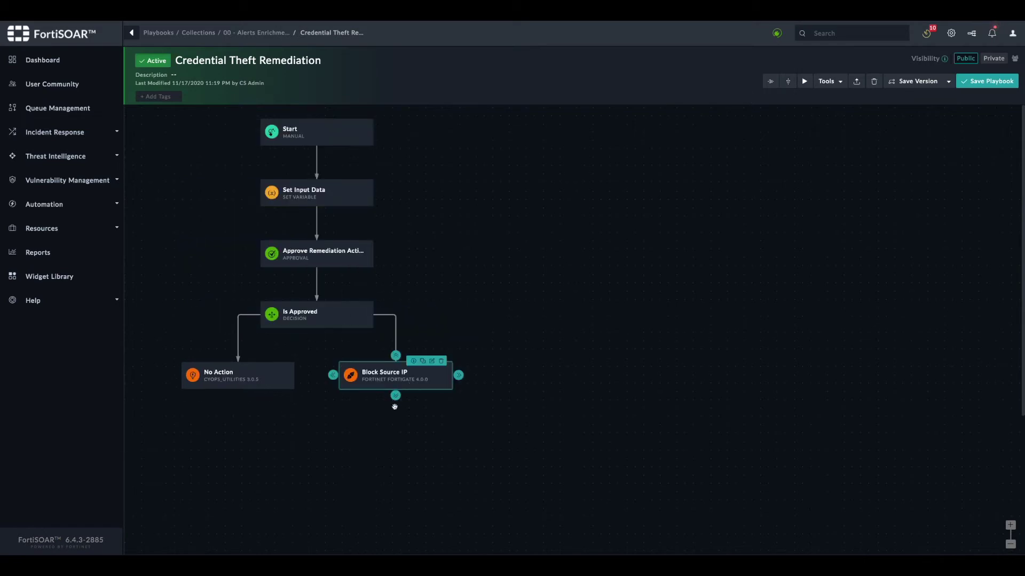
left_click_drag(395, 400, 419, 423)
left_click(190, 347)
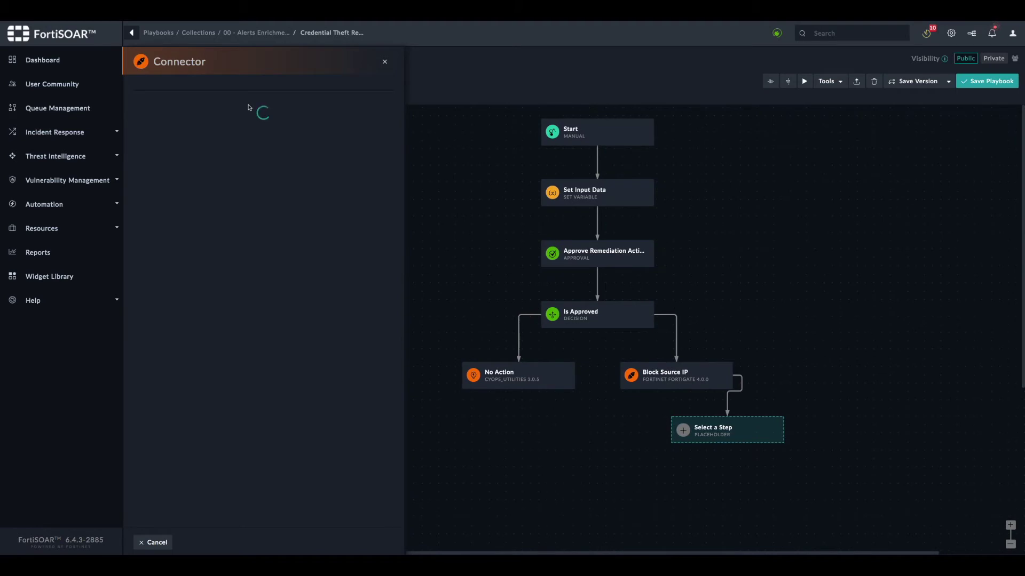
Make the new step an Active Directory 'Disable Username' step with the Disable User Account action.
left_click(235, 127)
type("active")
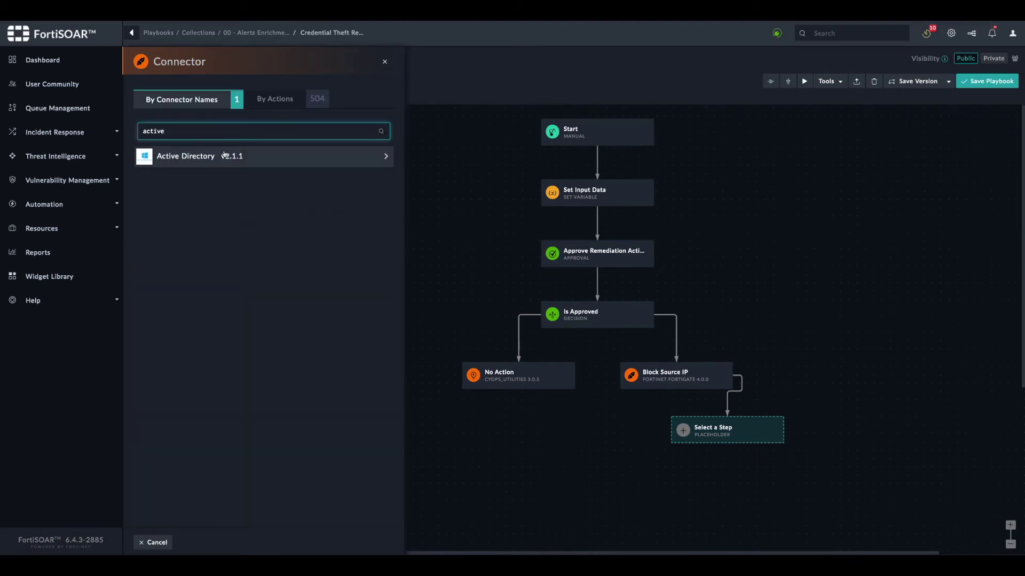
left_click(224, 154)
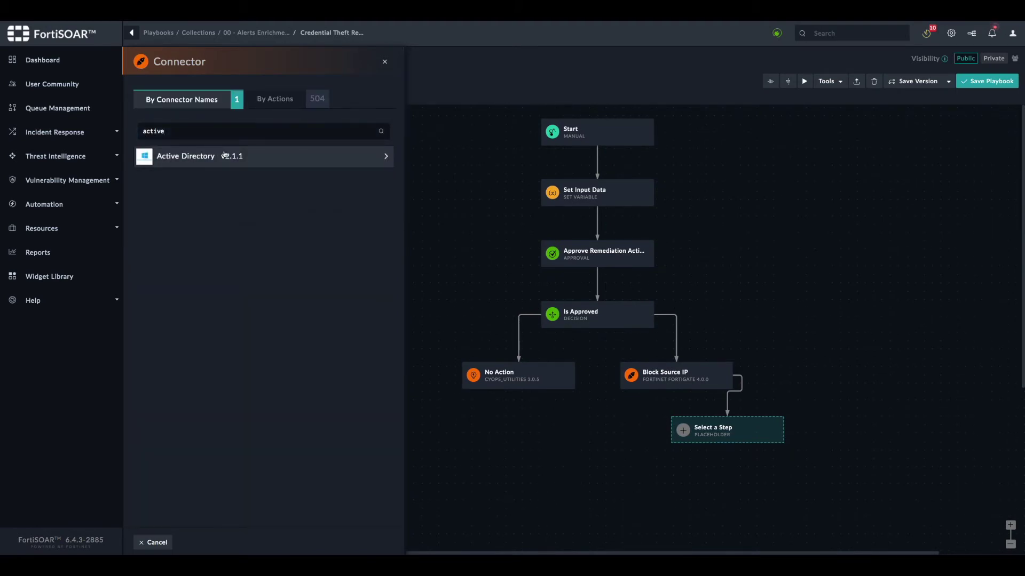
left_click(204, 115)
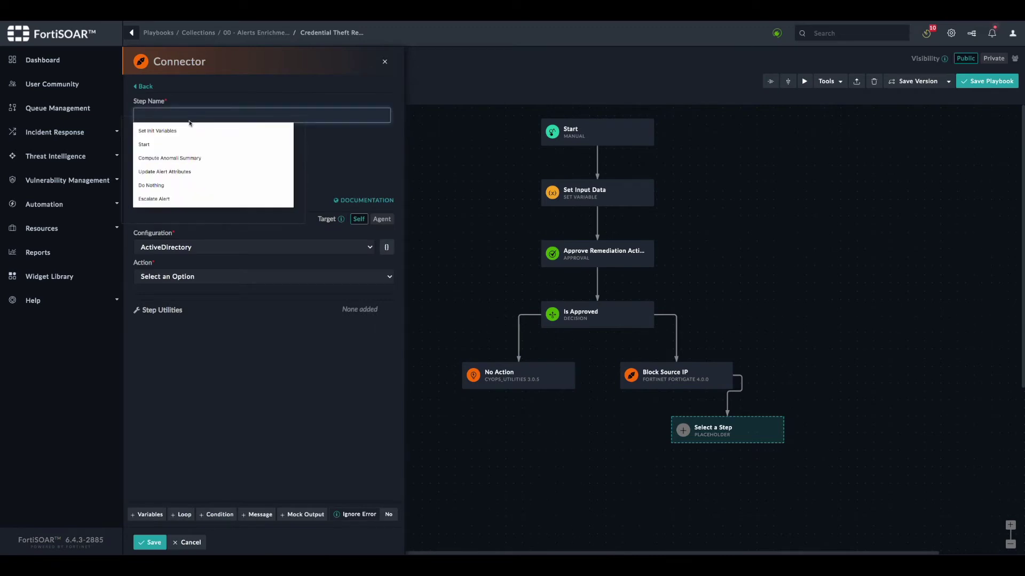
type("Disable User")
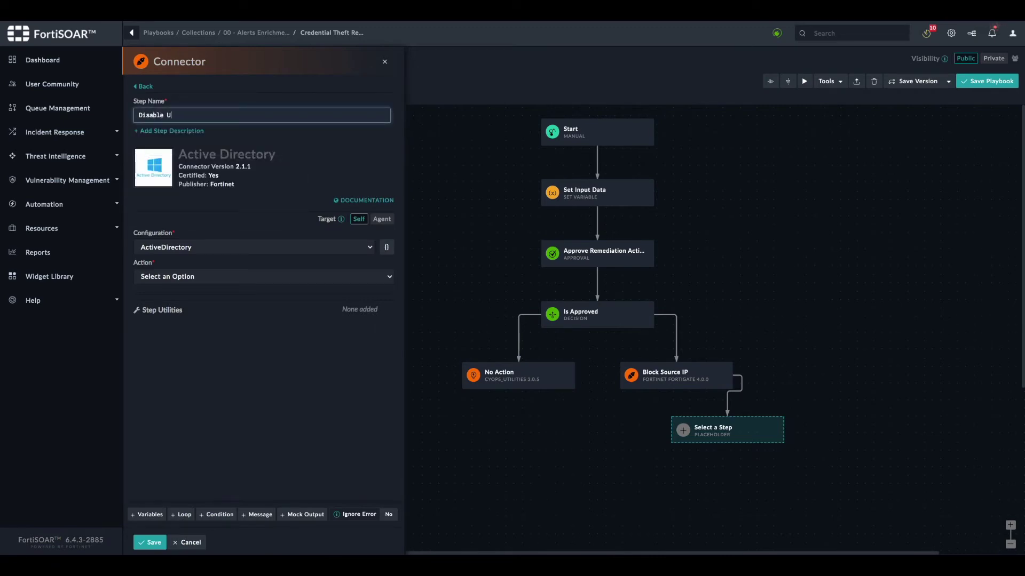
type("name")
left_click(318, 277)
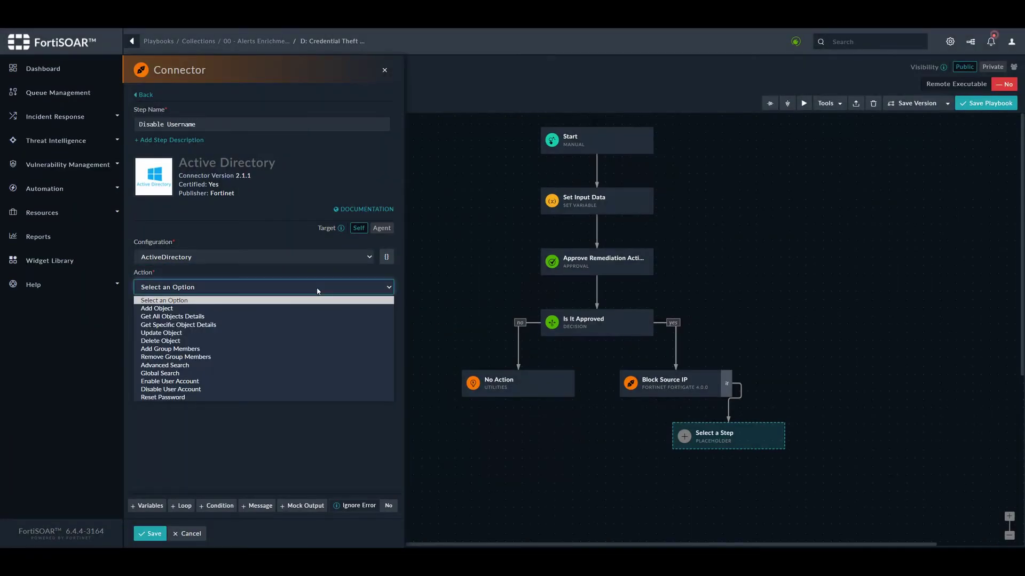
key("Down")
key("Down")
key("Down")
key("Down")
key("Down")
key("Down")
key("Down")
key("Down")
key("Down")
key("Down")
key("Down")
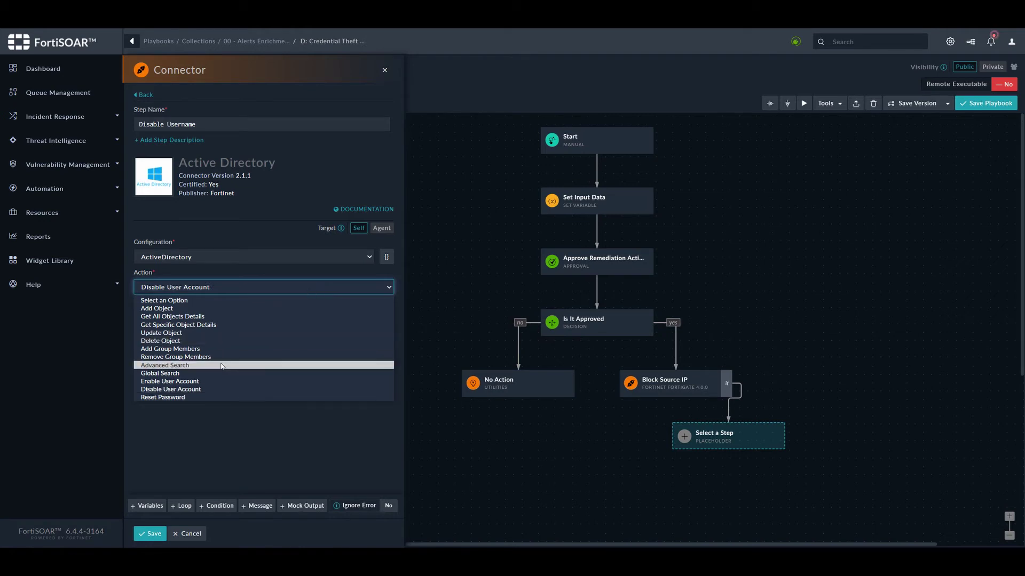
left_click(209, 391)
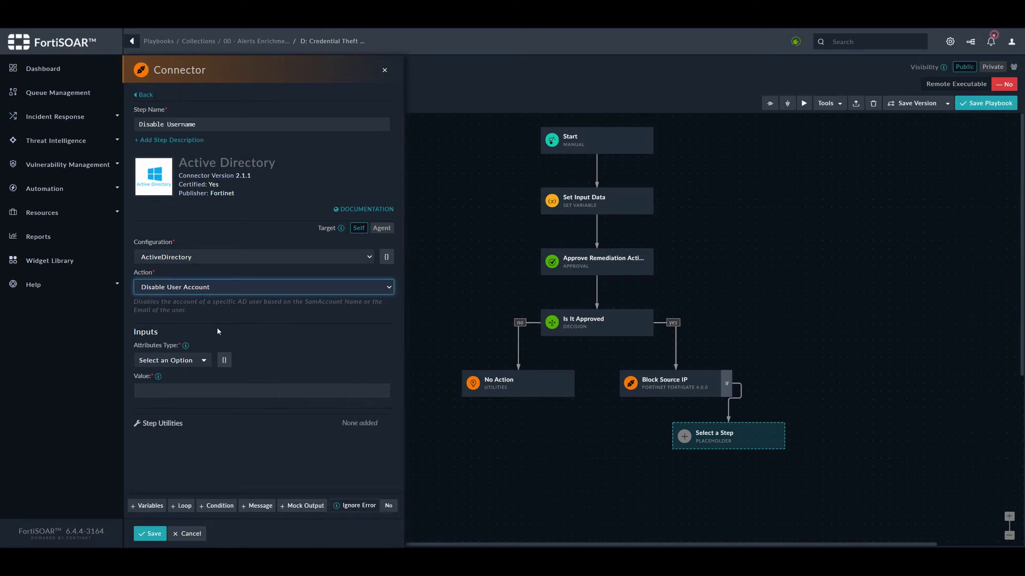
Identify the user by SamAccount Name with value {{vars.username}}, save, and auto-arrange the steps.
left_click(204, 362)
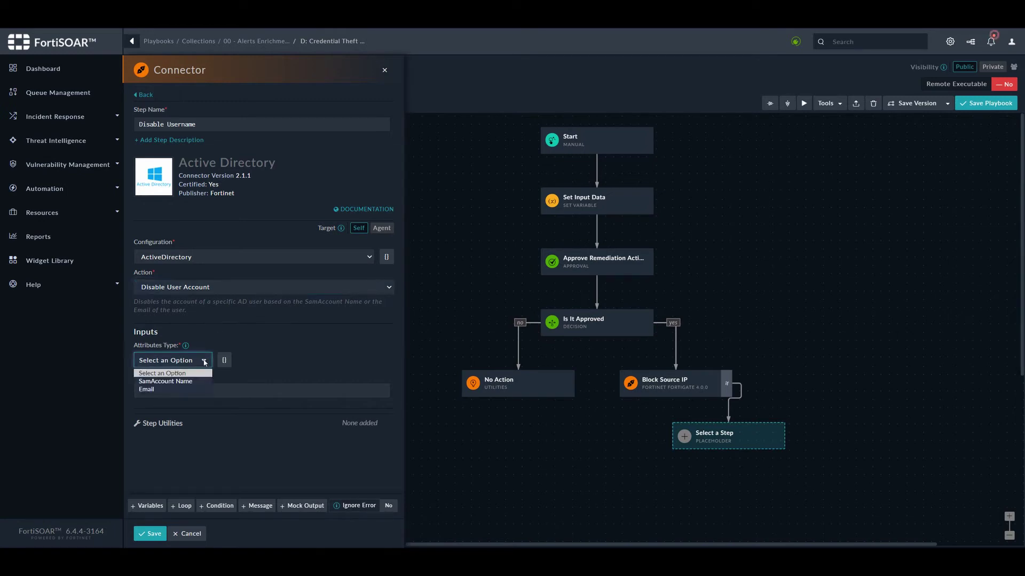
left_click(155, 381)
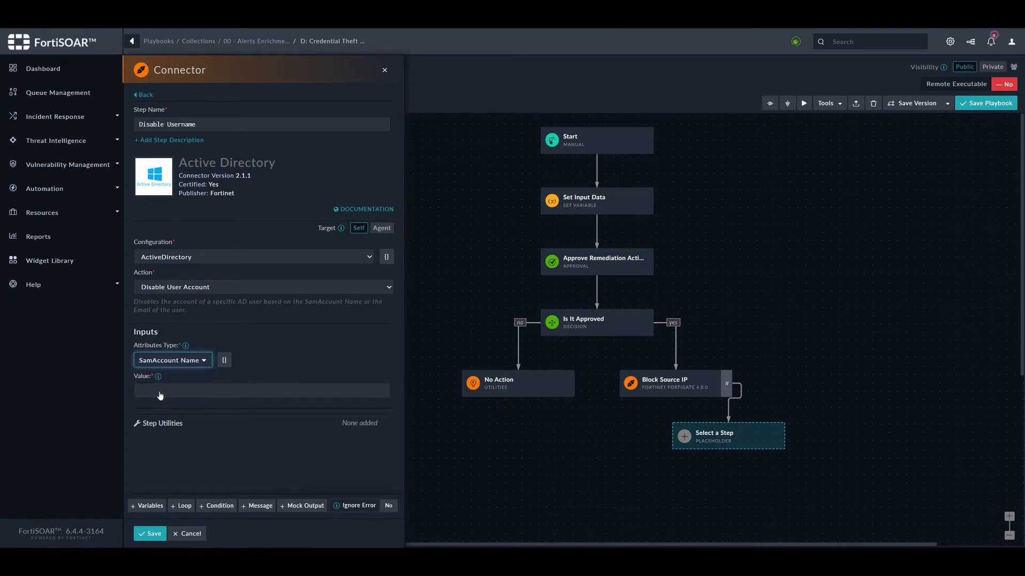
left_click(161, 393)
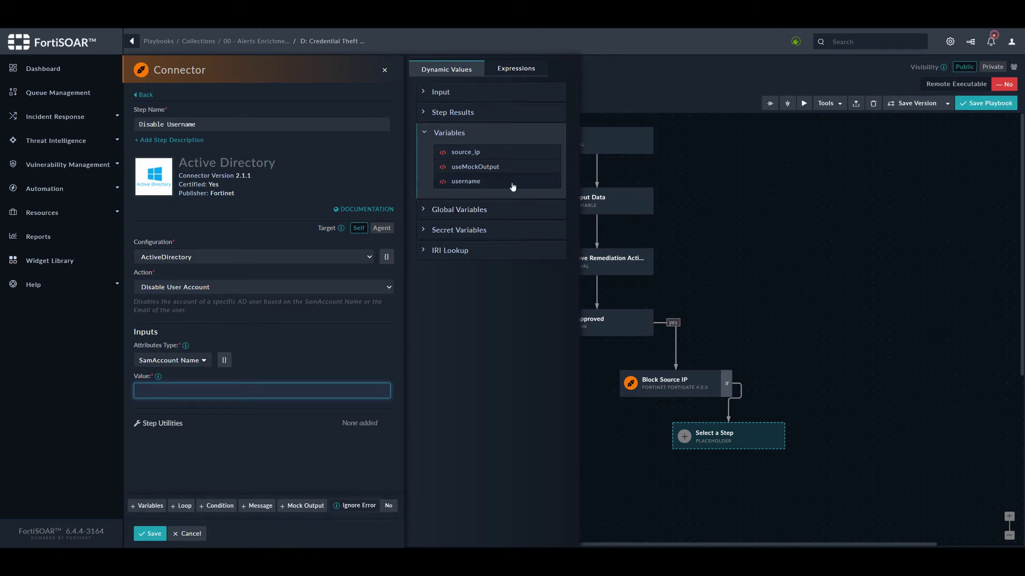
left_click(466, 182)
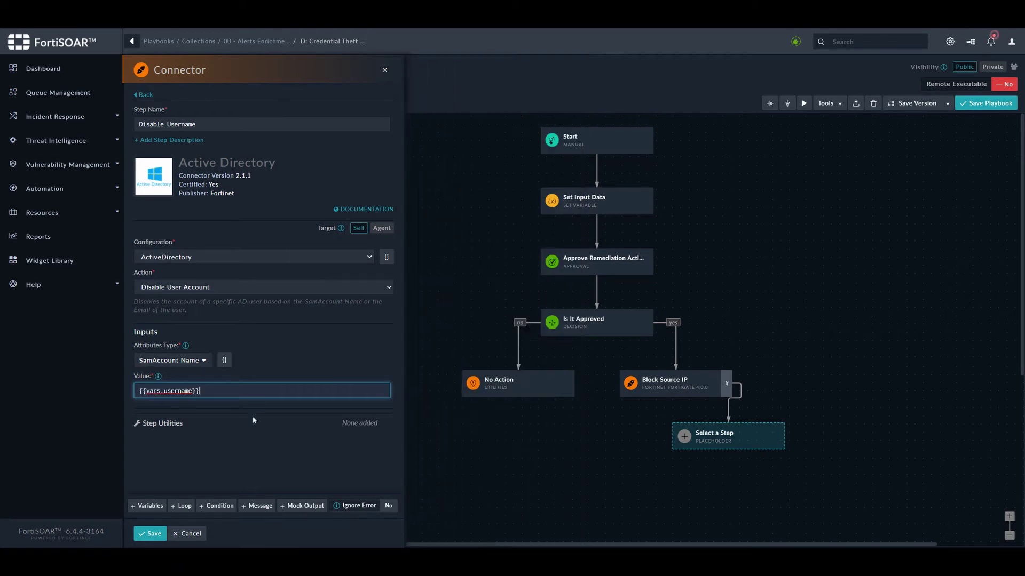
left_click(149, 535)
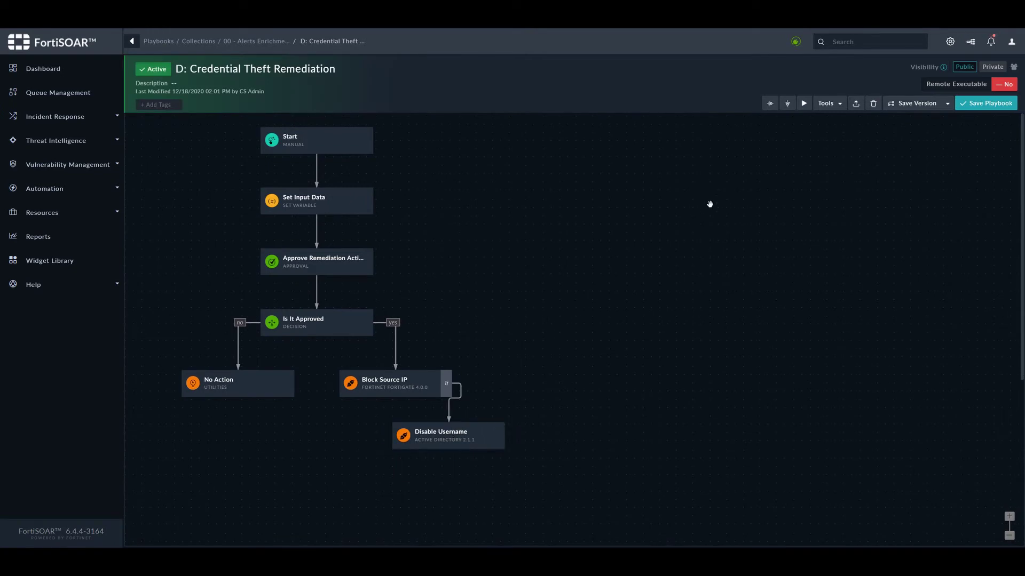
left_click(792, 108)
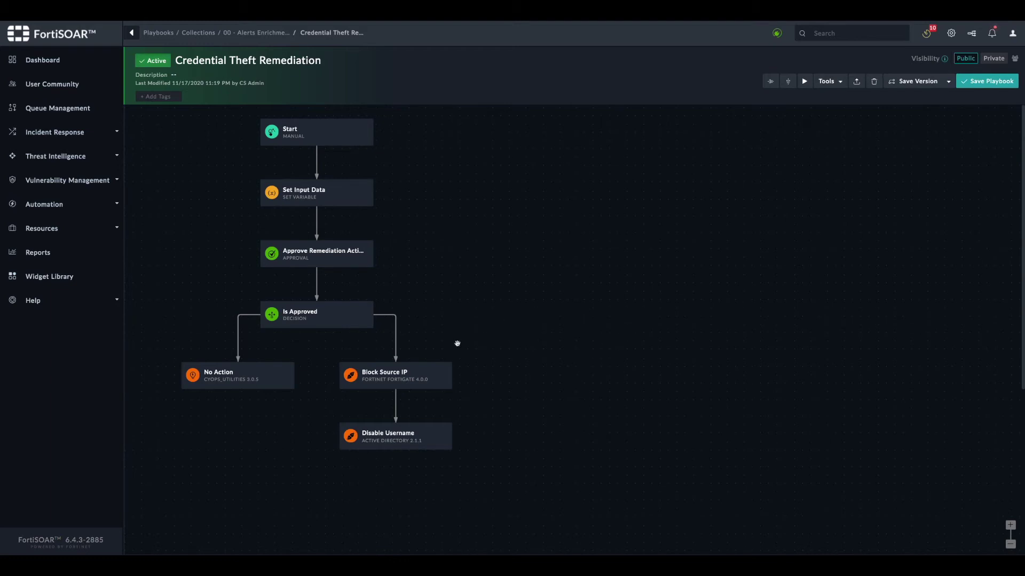
Check the realigned playbook with Disable Username positioned beneath Block Source IP.
mouse_move(326, 315)
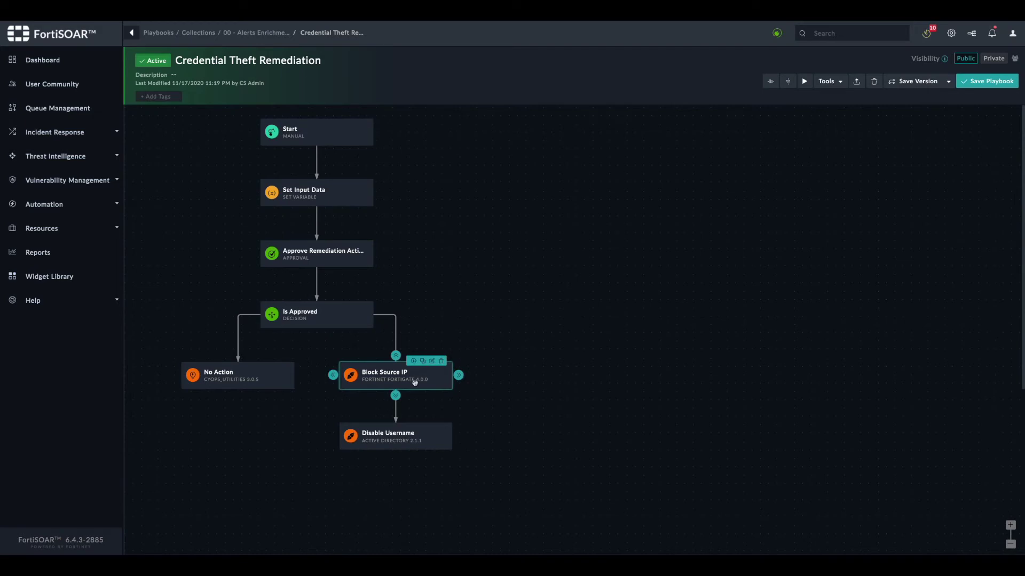
mouse_move(409, 389)
Give the Block Source IP step the run condition 'vars.source_ip is defined'.
left_click(395, 379)
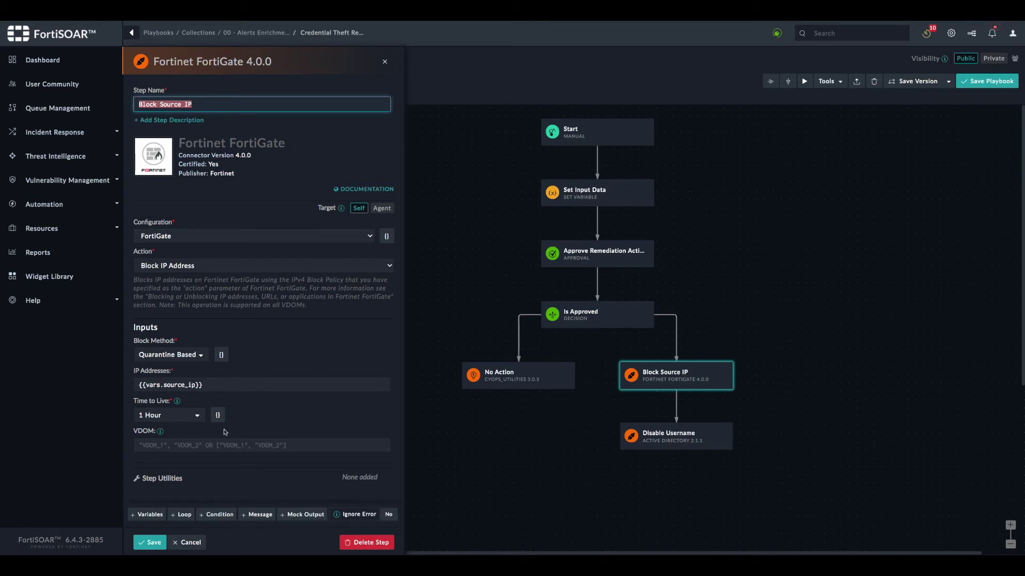
left_click_drag(196, 385, 147, 388)
key("ctrl+c")
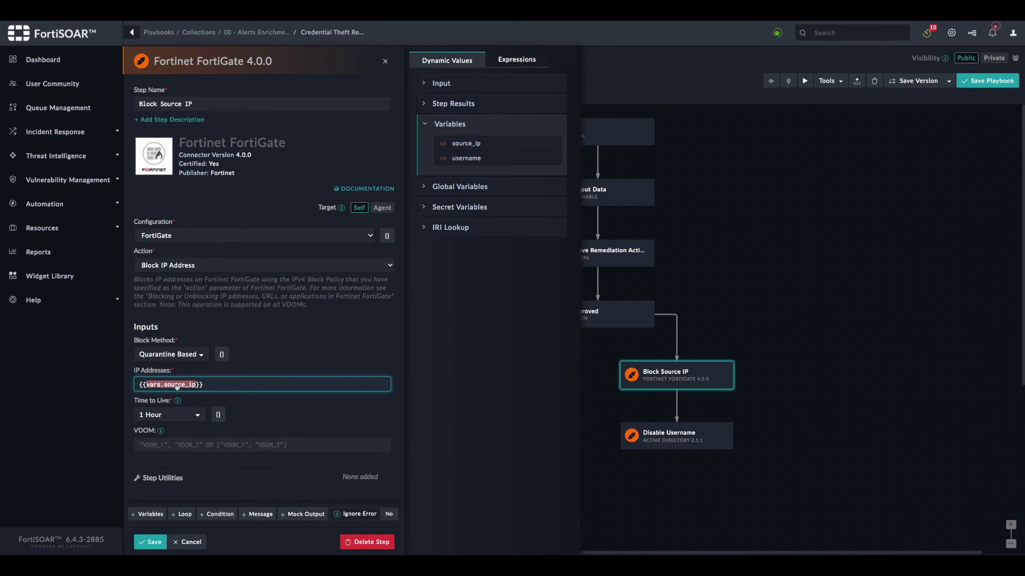
left_click(216, 514)
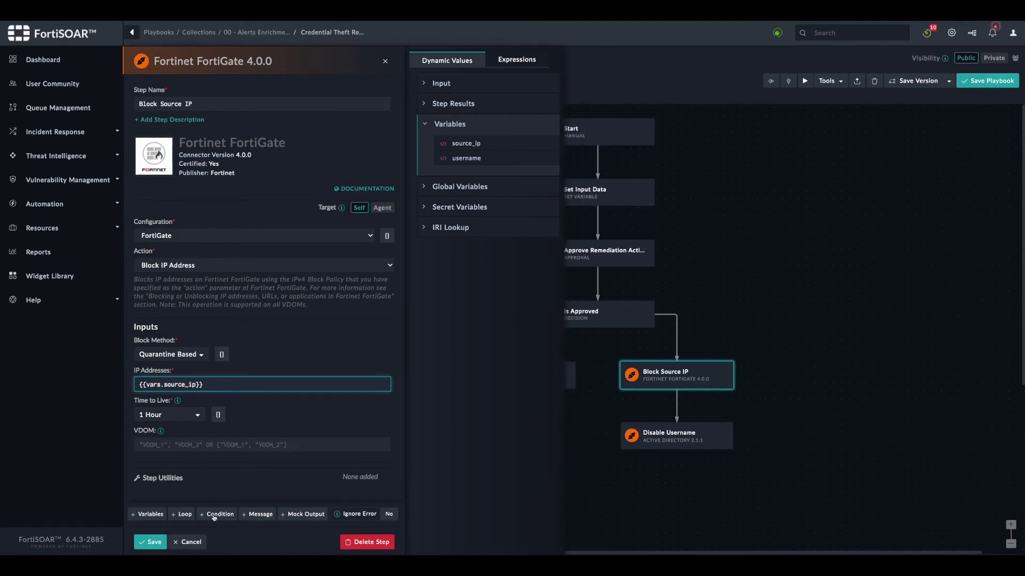
scroll(185, 454, "down", 1)
left_click(179, 465)
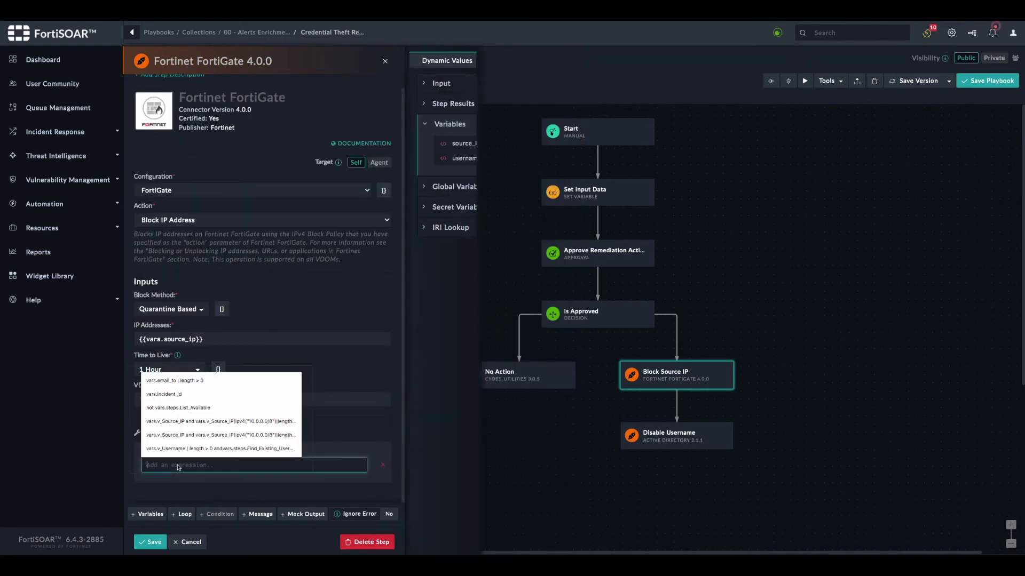
key("ctrl+v")
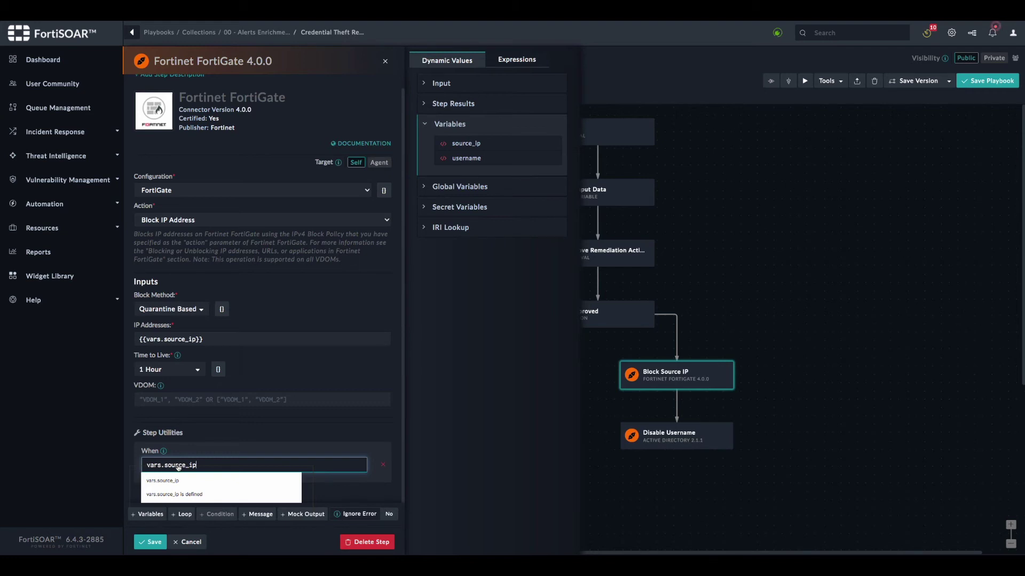
type("is ")
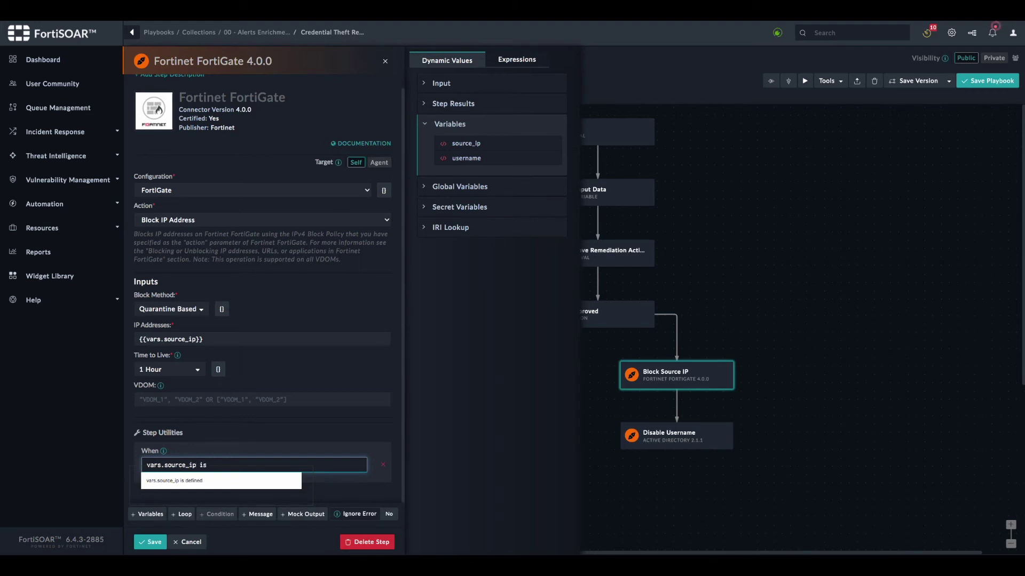
type("defined")
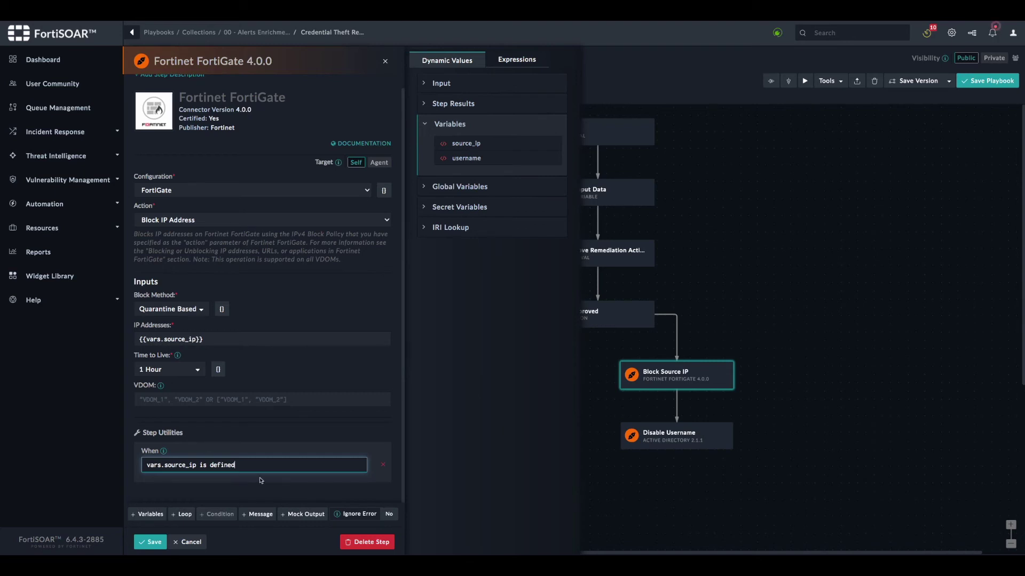
Save Block Source IP, then add and save the 'vars.username is defined' condition on Disable Username.
left_click(148, 542)
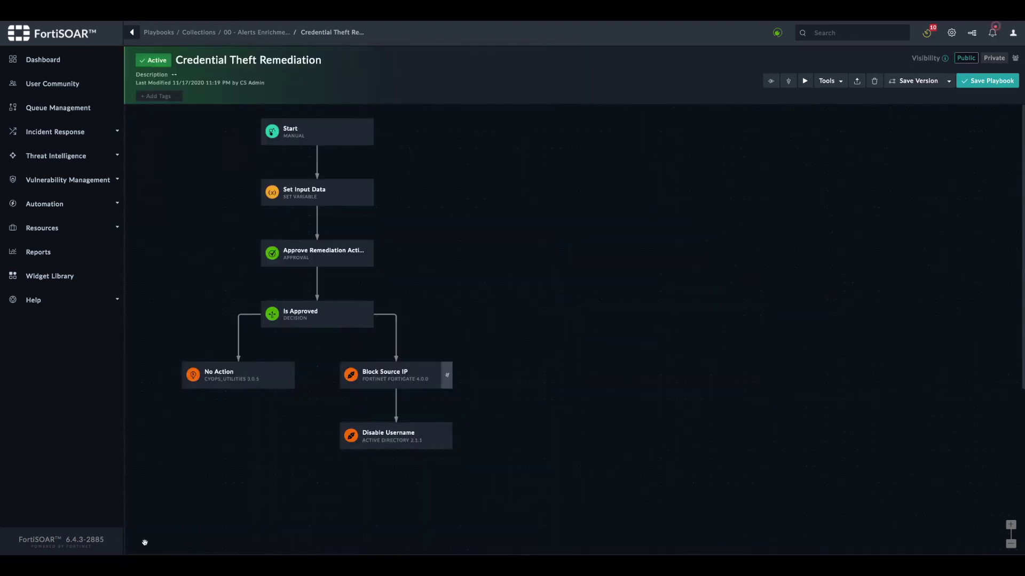
left_click(411, 434)
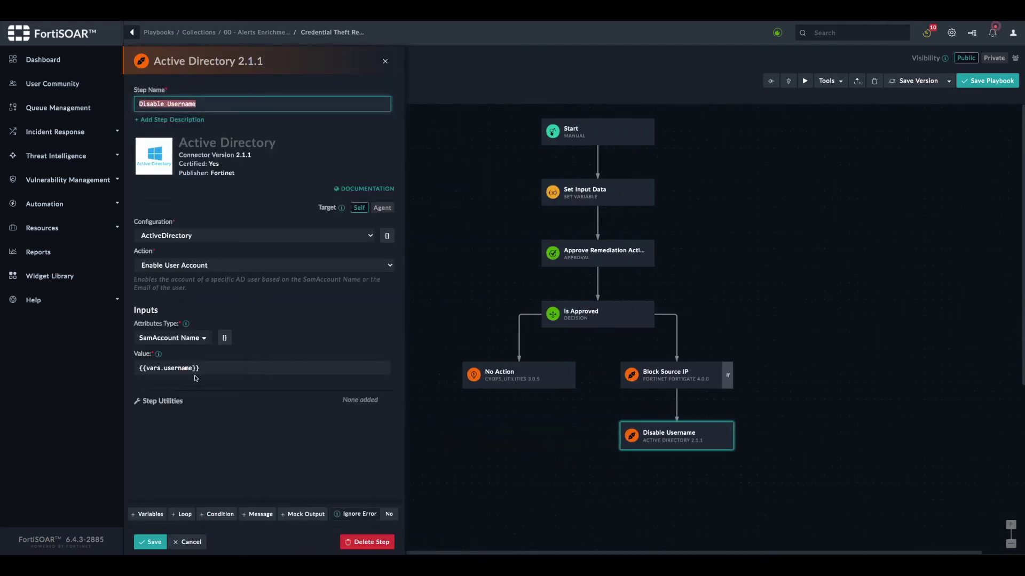
left_click_drag(193, 372, 148, 370)
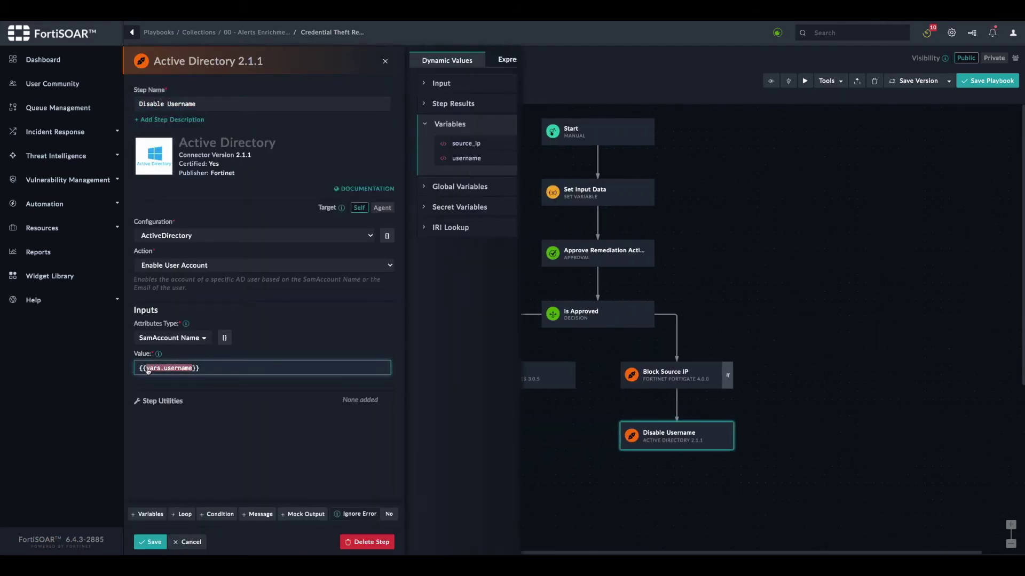
left_click(217, 515)
left_click(191, 435)
type("vars.username")
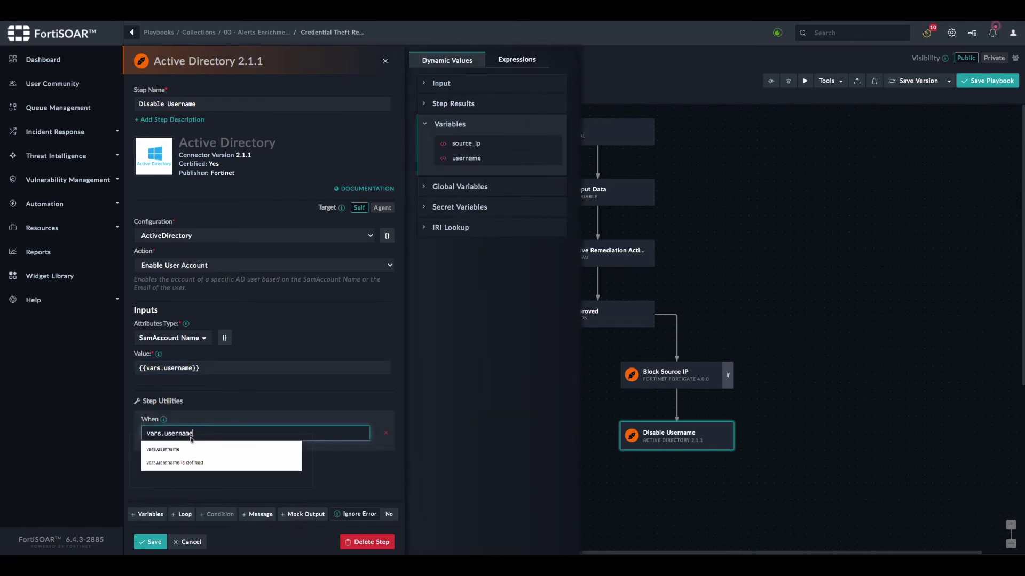
type(" is defined")
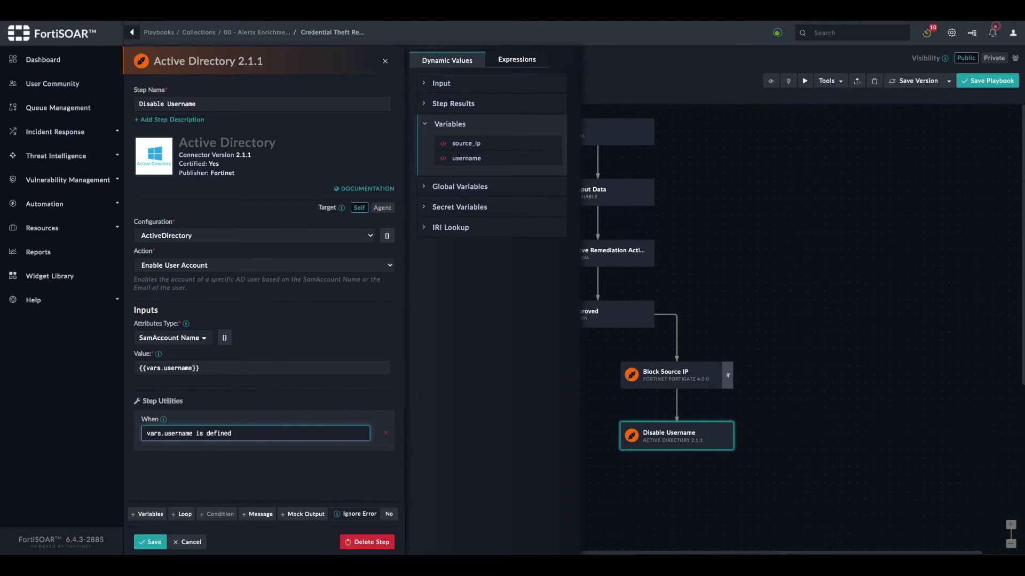
left_click(147, 543)
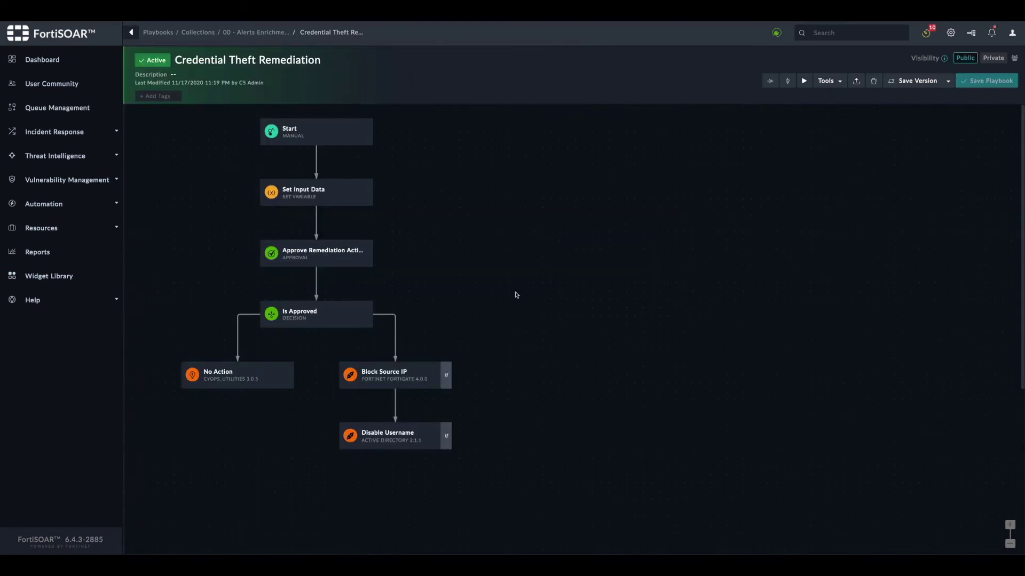
Add an Is Approved condition 'approved is sameas true' that routes to Block Source IP.
left_click(312, 315)
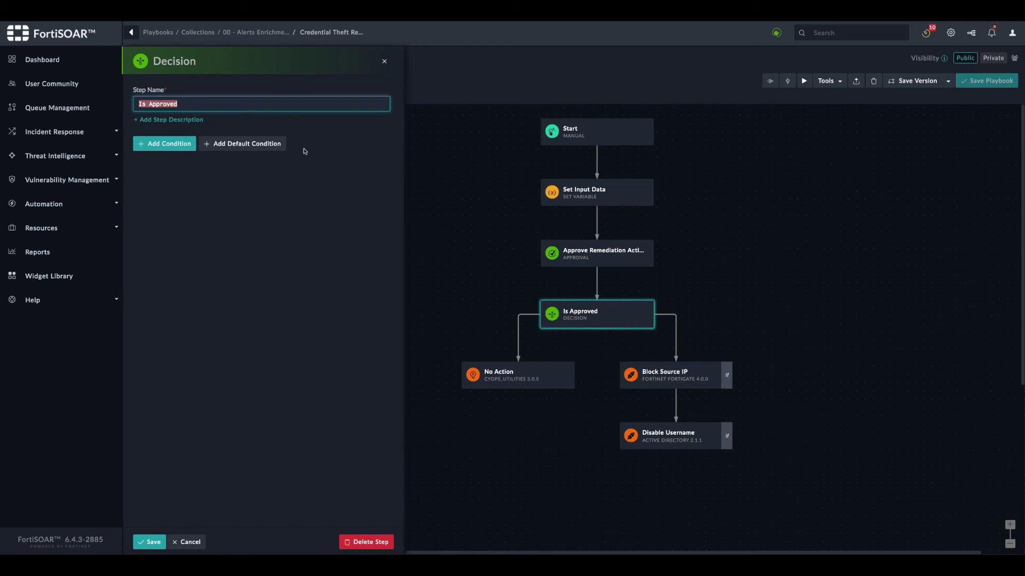
left_click(160, 144)
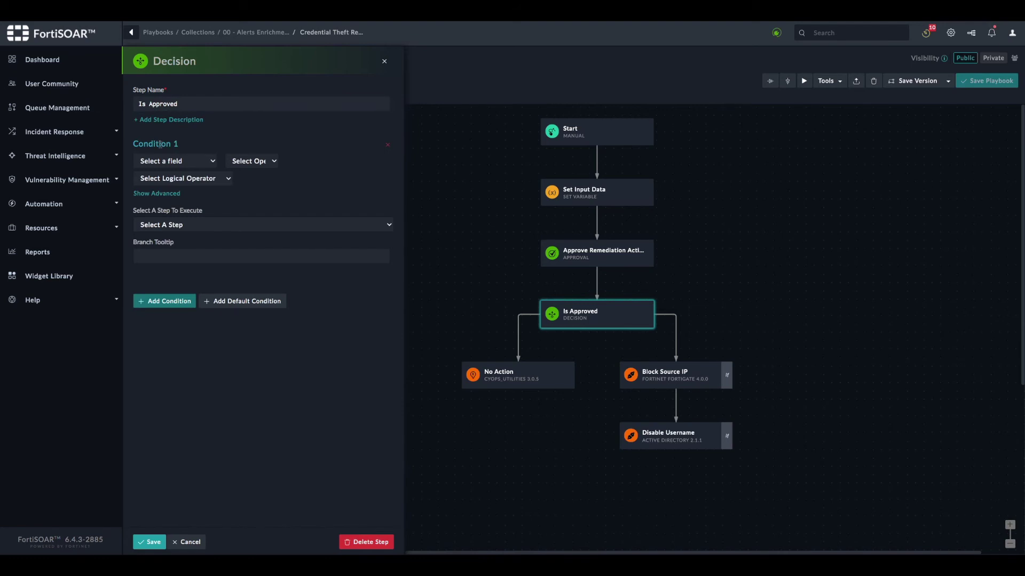
left_click(166, 194)
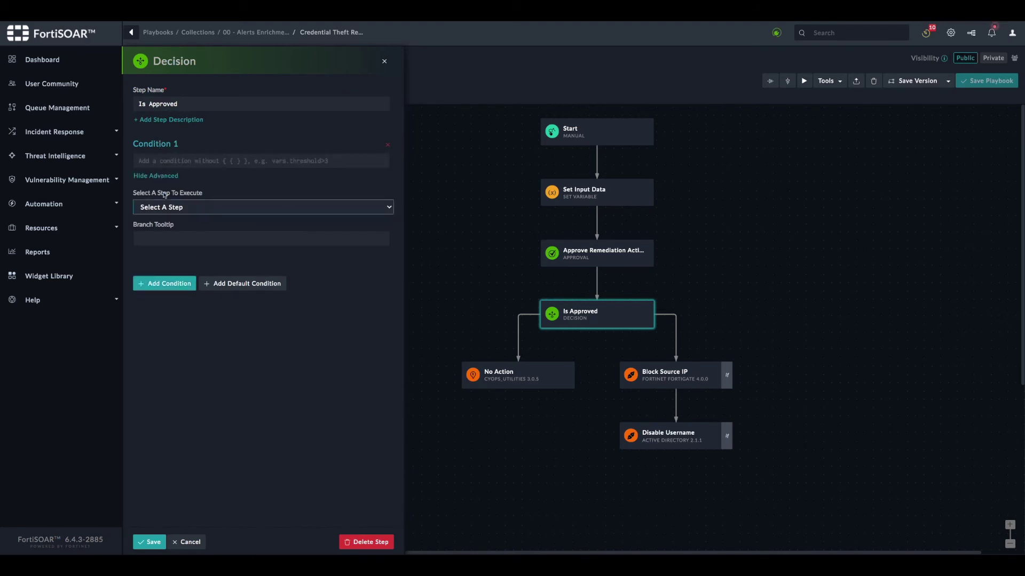
left_click(188, 161)
left_click(439, 124)
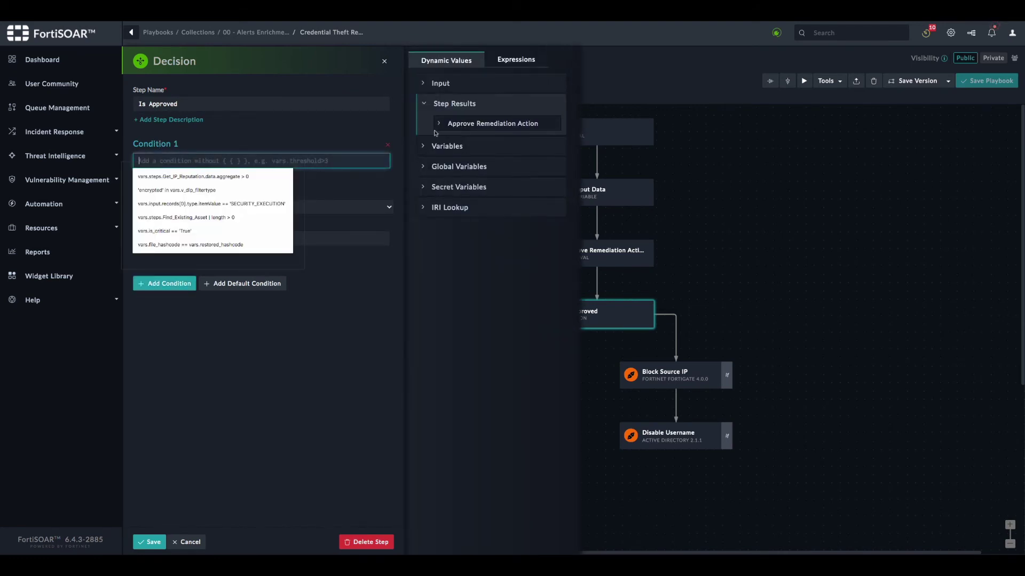
left_click(439, 125)
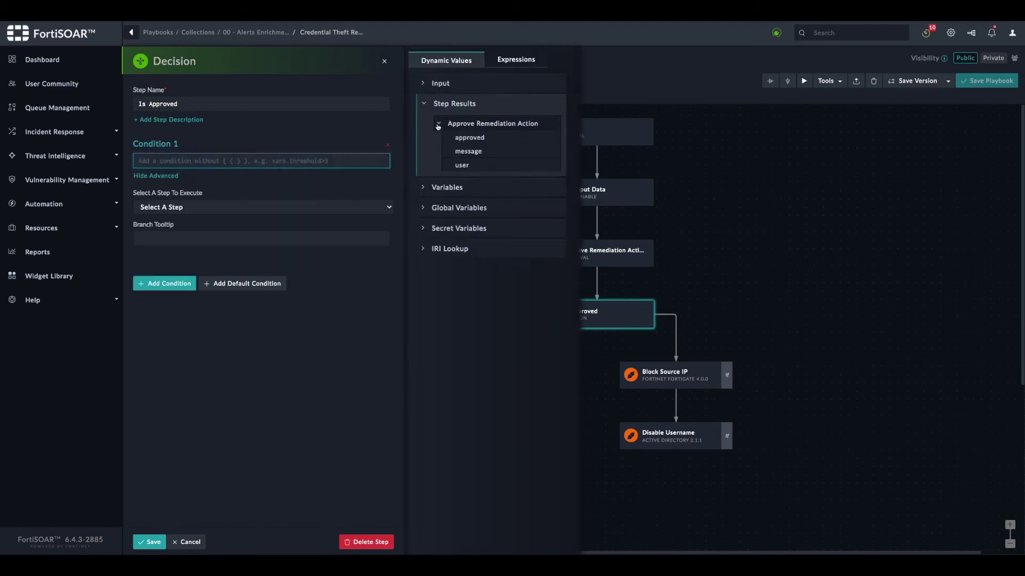
left_click(470, 138)
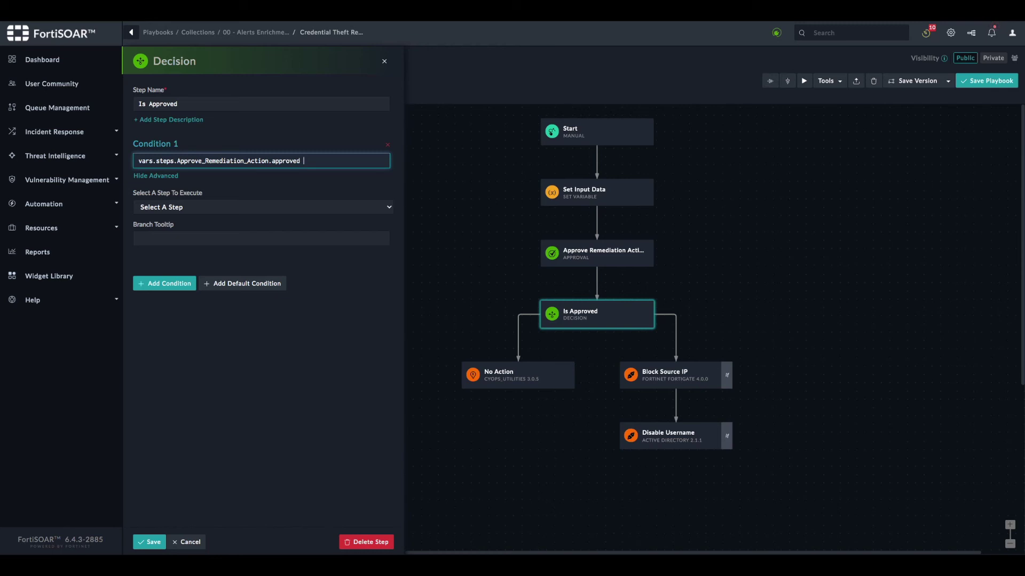
type("meas true")
left_click_drag(303, 161, 140, 161)
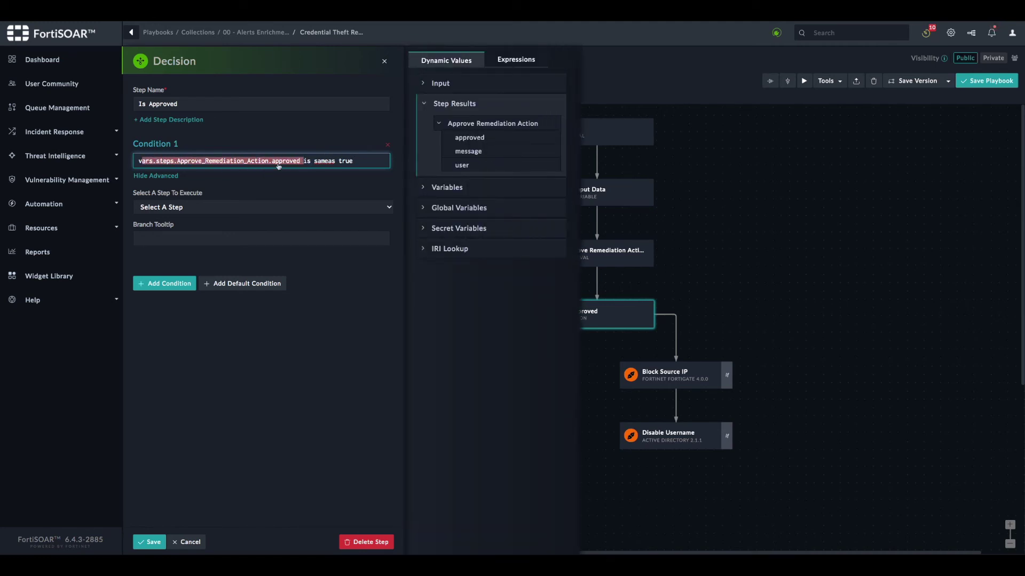
left_click(179, 208)
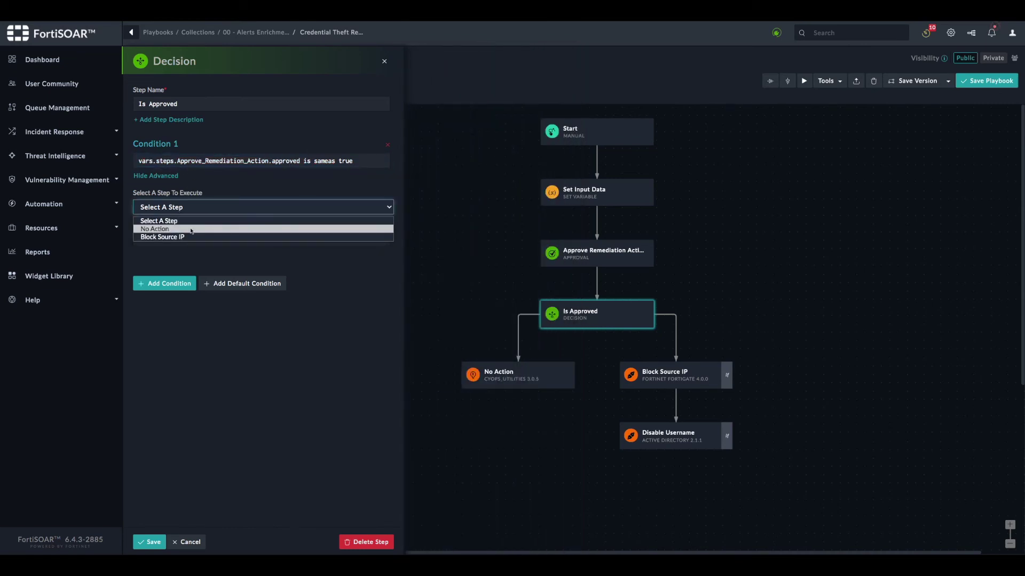
left_click(157, 238)
left_click(160, 237)
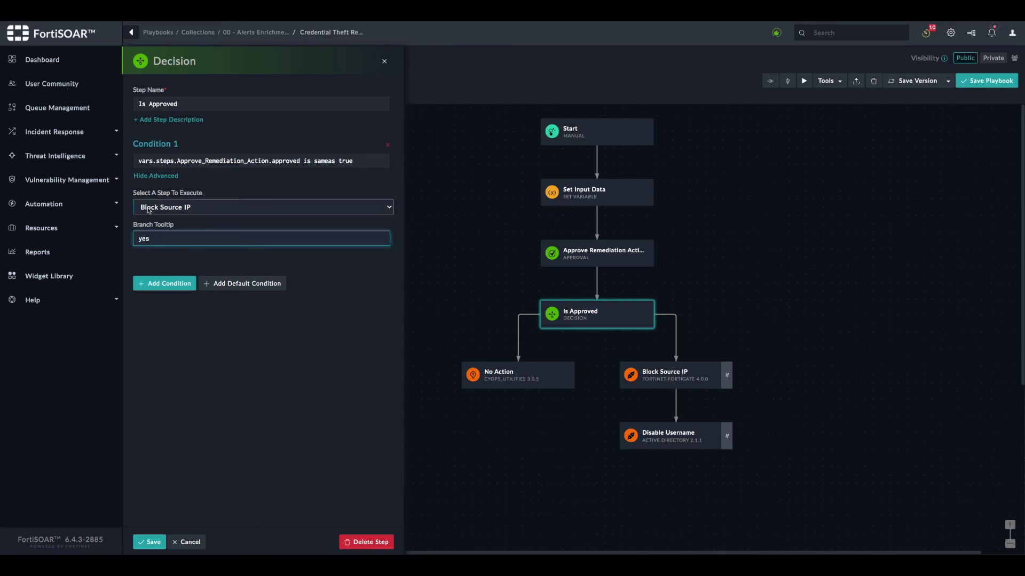
Add a default branch to No Action, then save the decision and the playbook.
left_click(234, 284)
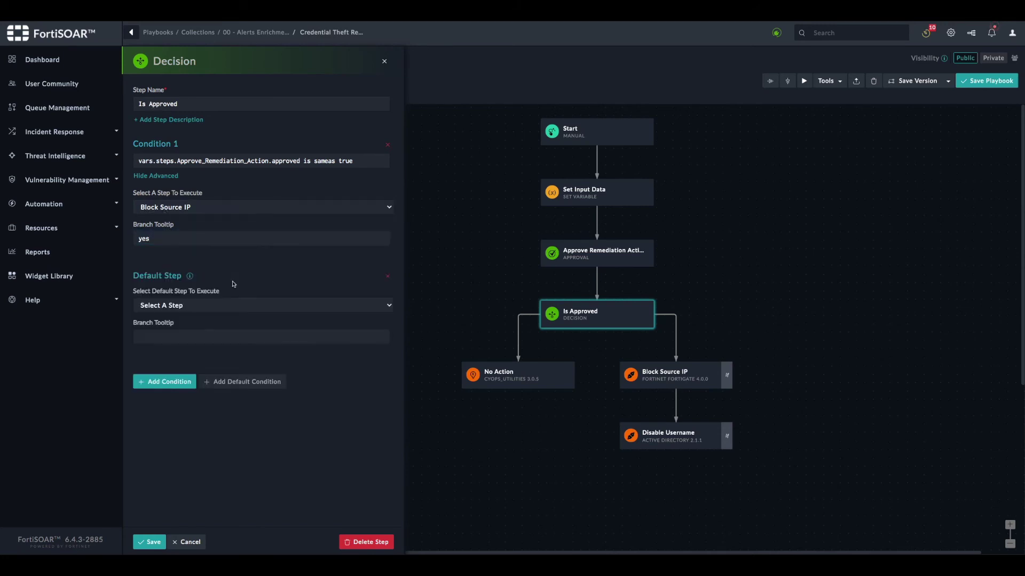
left_click(182, 307)
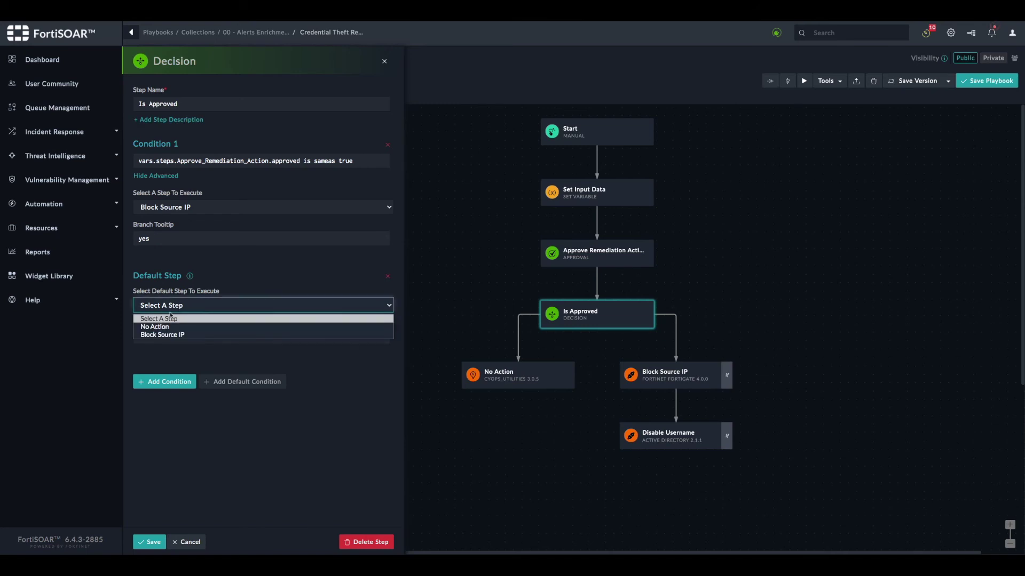
left_click(160, 324)
left_click(161, 334)
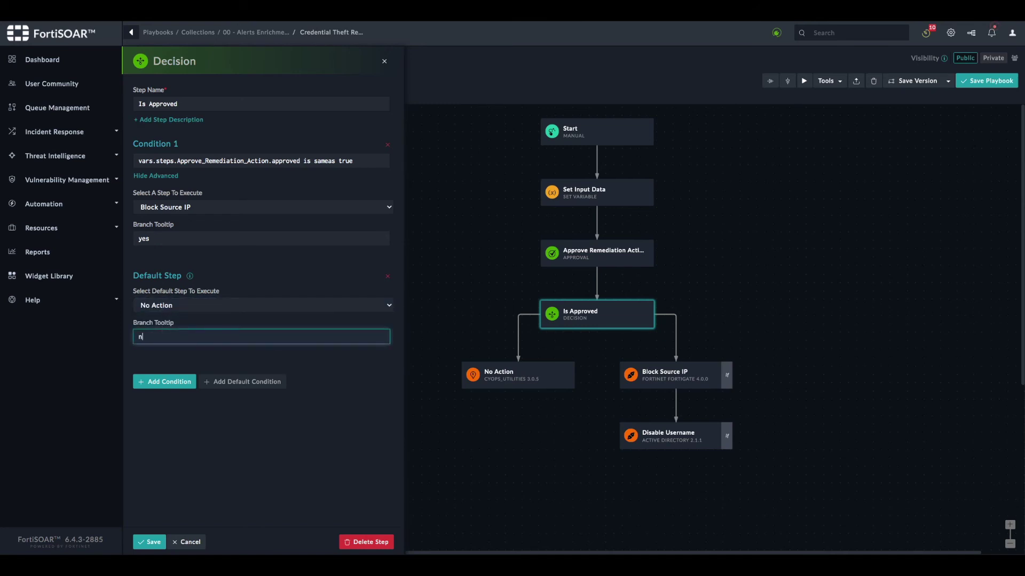
left_click(149, 542)
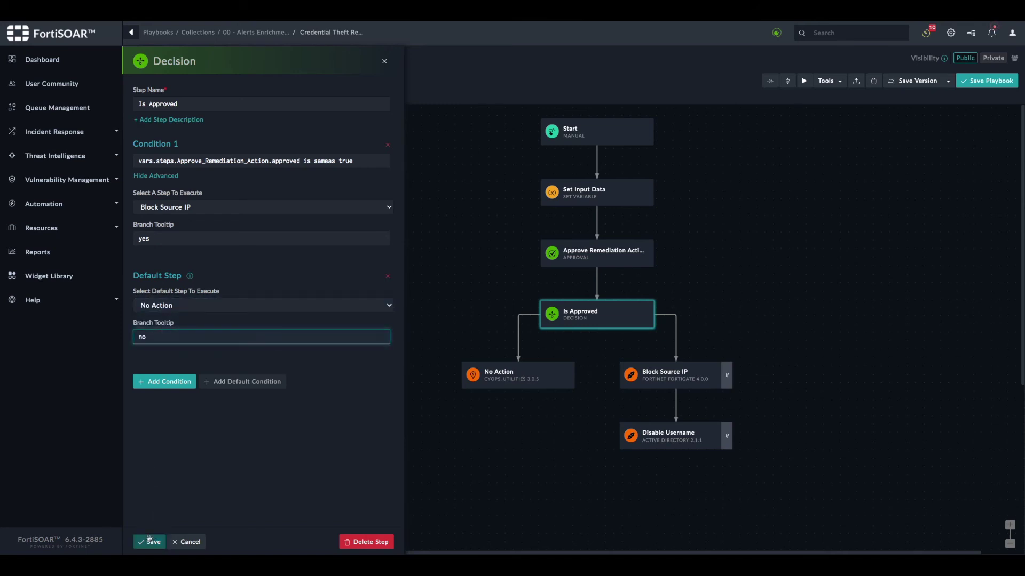
left_click(990, 81)
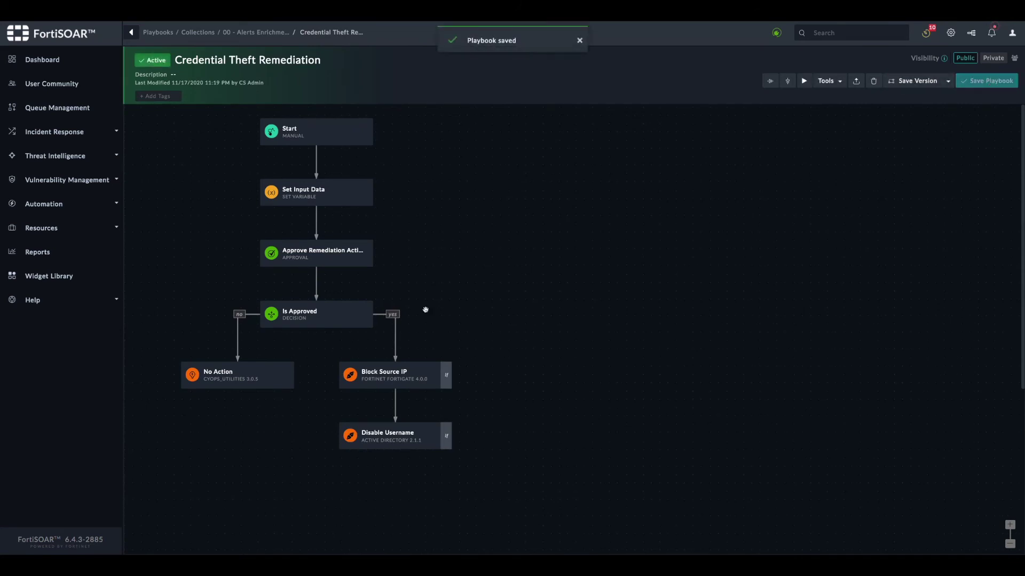
Review the Is Approved condition and its default branch, then save the decision again.
mouse_move(349, 318)
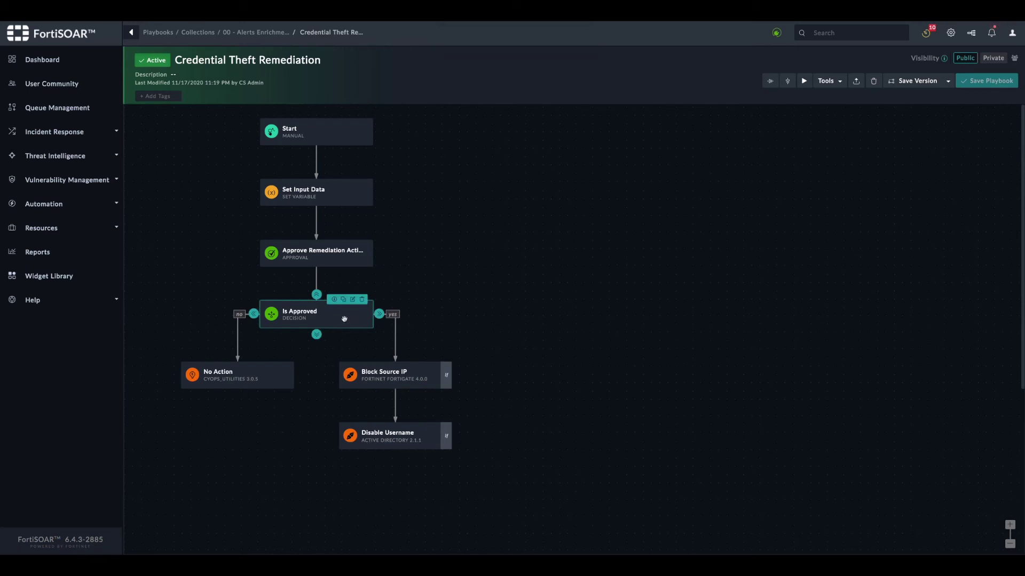
left_click(345, 319)
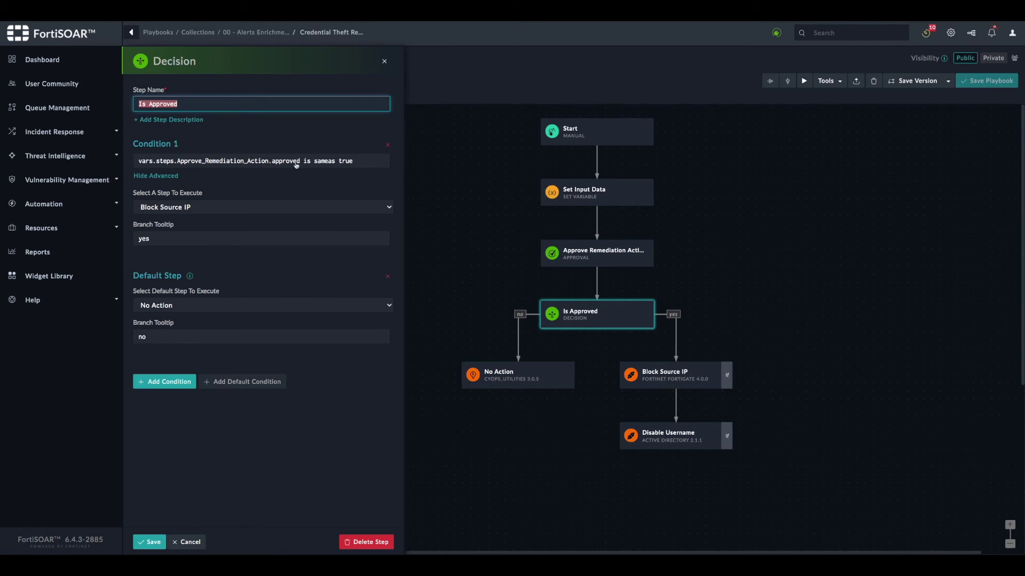
left_click_drag(300, 161, 138, 160)
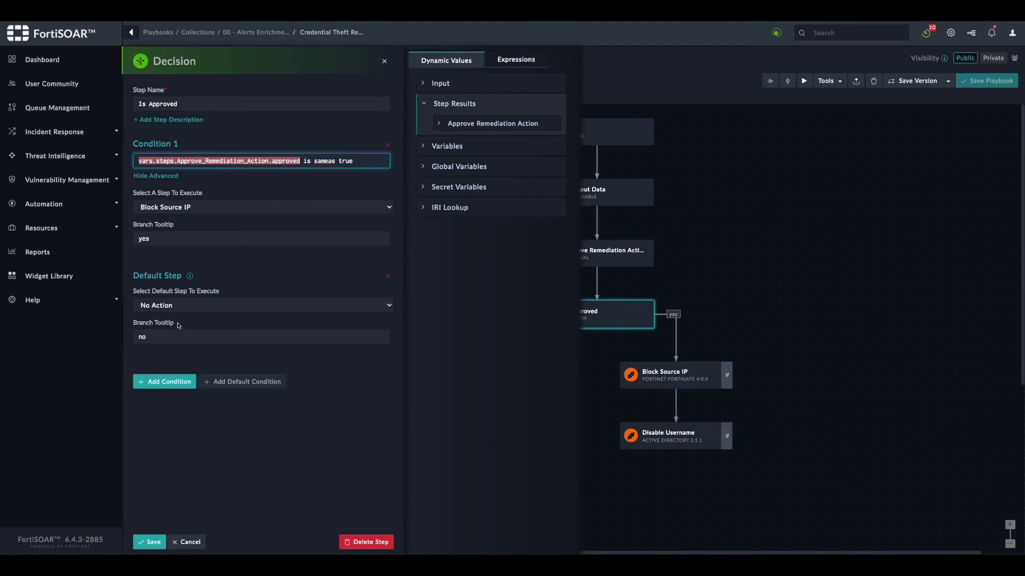
left_click(153, 542)
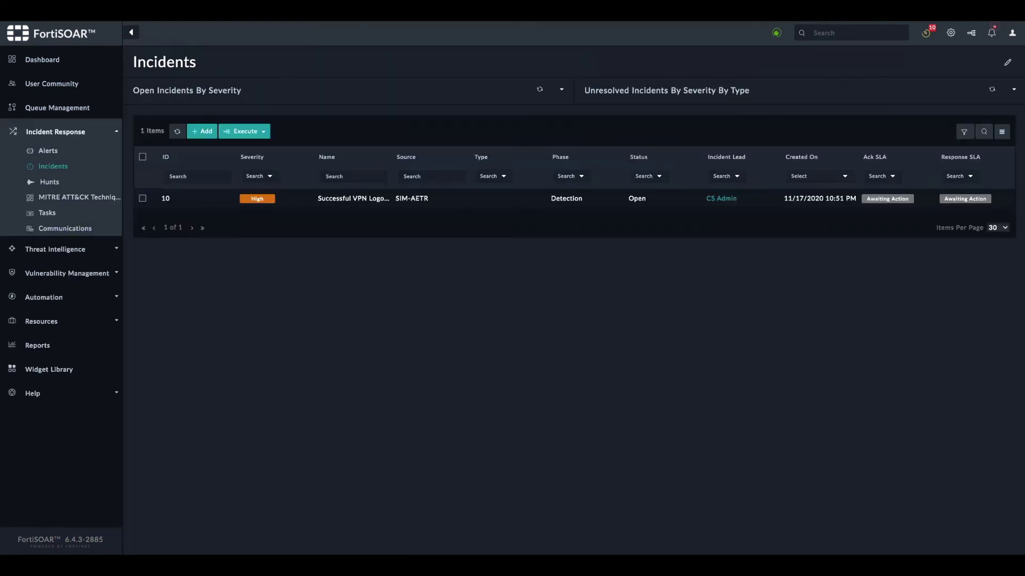
Run Credential Theft Remediation on Incident-10, found by filtering playbooks with 'cred'.
left_click(338, 201)
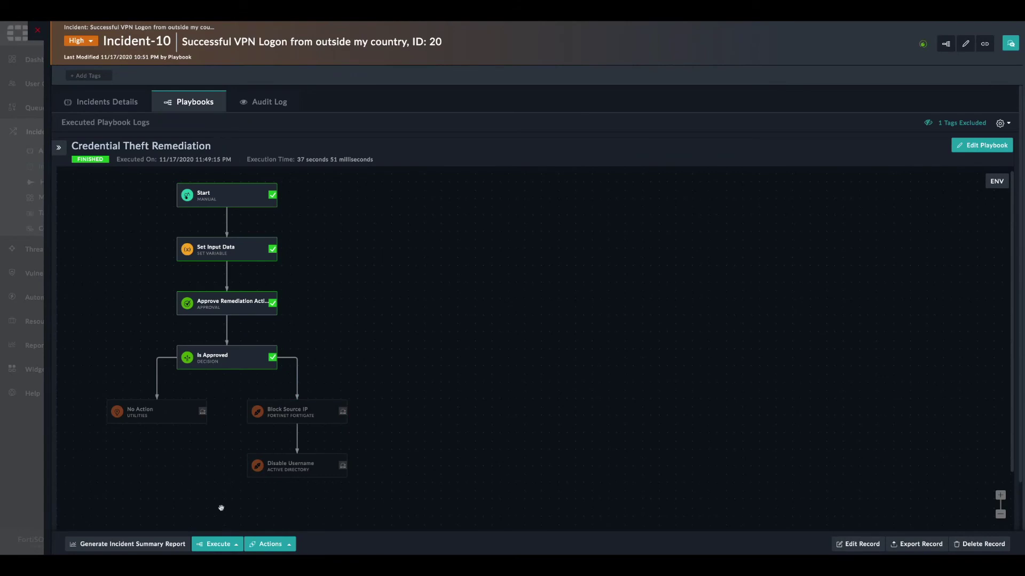
left_click(218, 544)
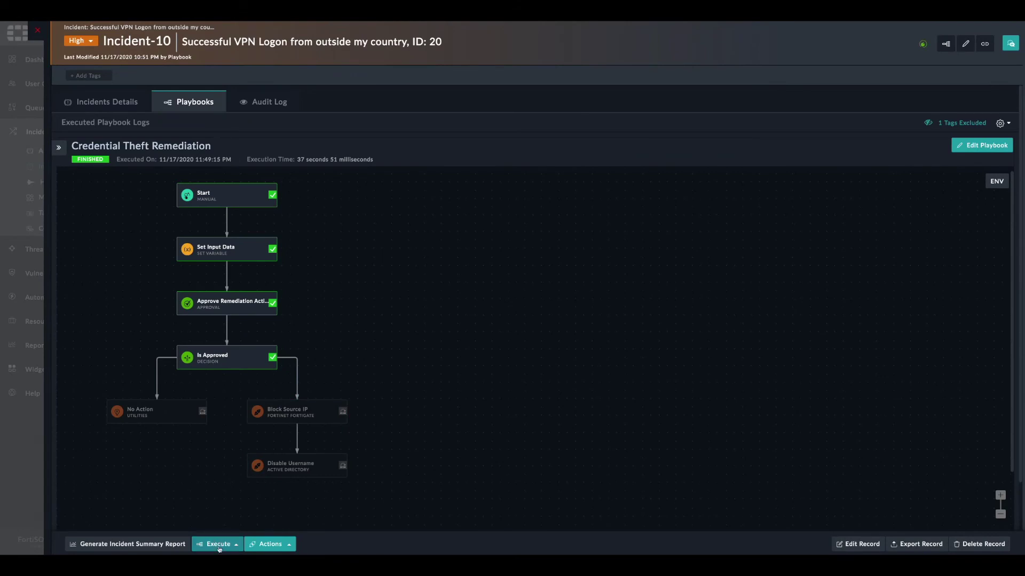
left_click(283, 398)
type("cre")
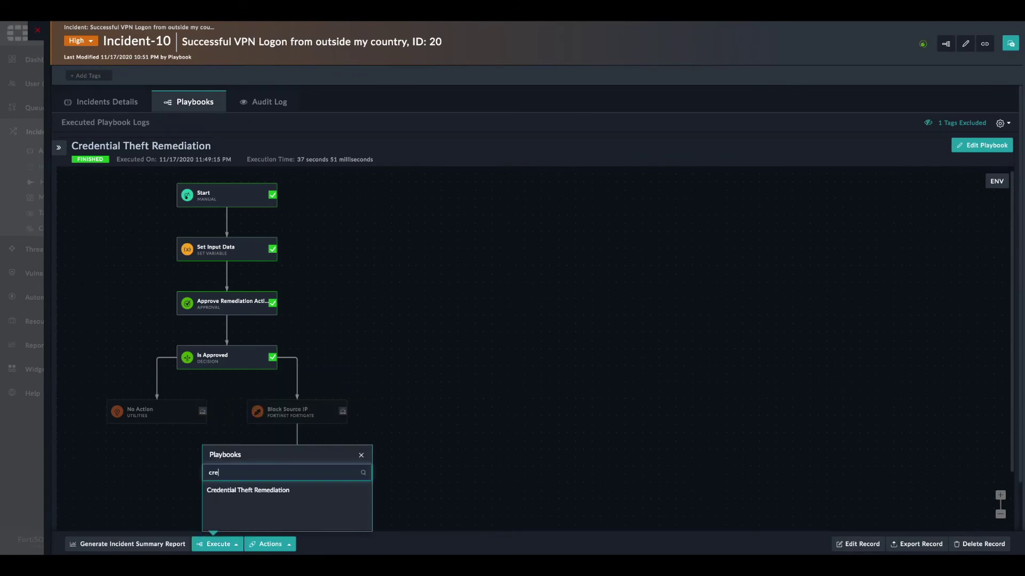
type("d")
left_click(238, 490)
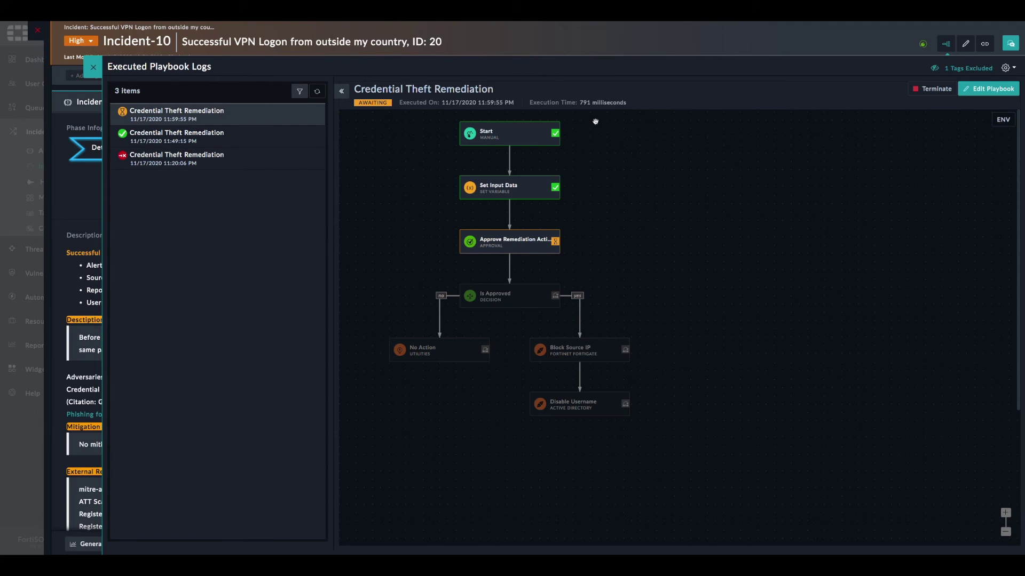
Inspect the Set Input Data and approval step results, then close the execution logs.
left_click(523, 192)
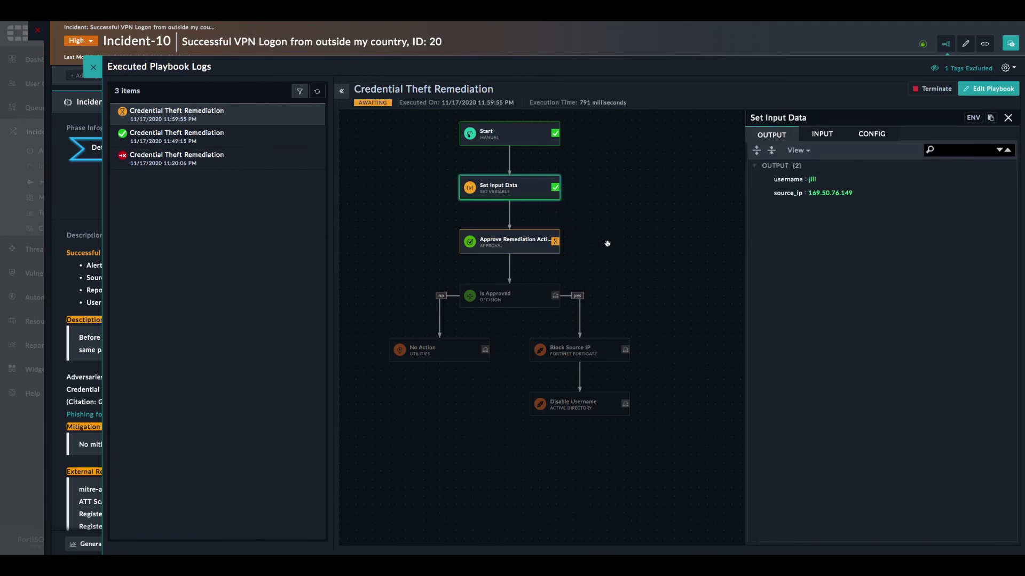
left_click(515, 244)
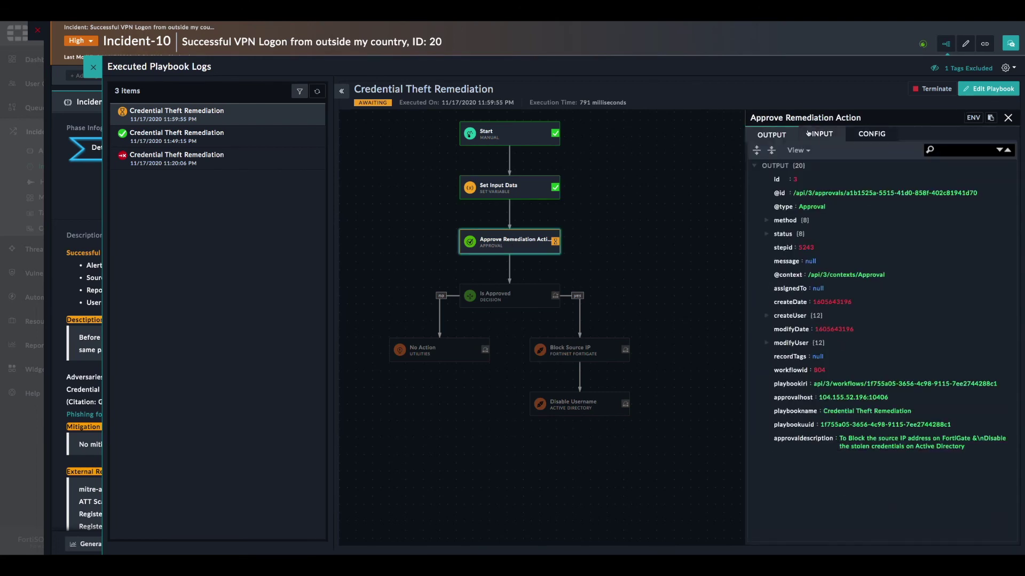
left_click(93, 68)
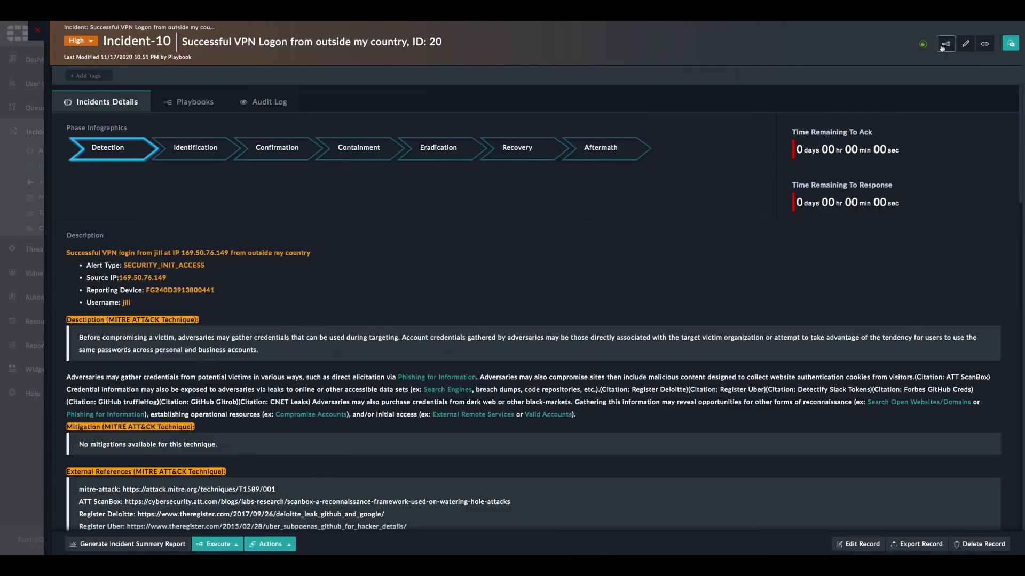
Reject the pending Credential Theft Remediation approval, then open the executed playbook logs.
left_click(37, 30)
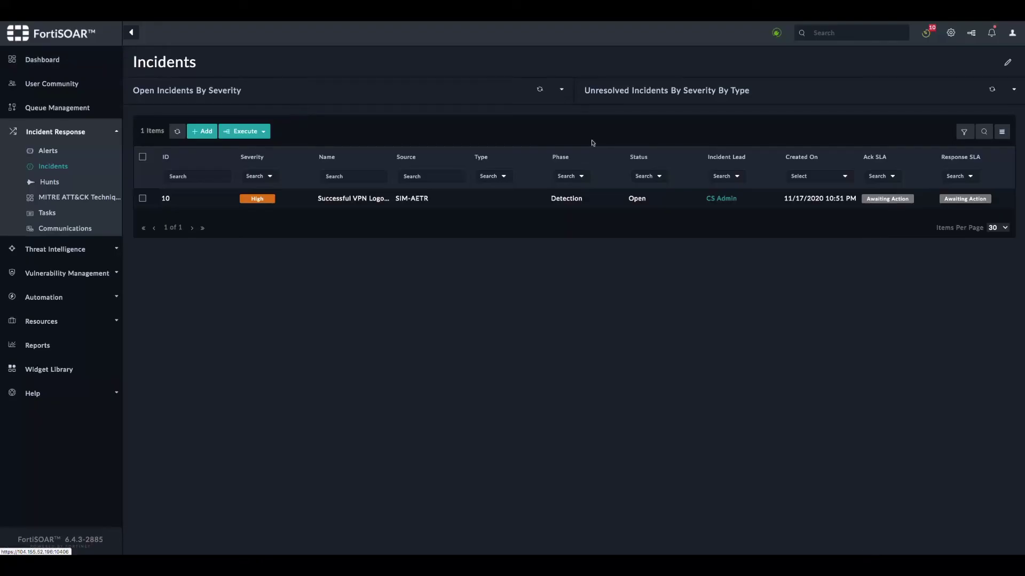
left_click(993, 35)
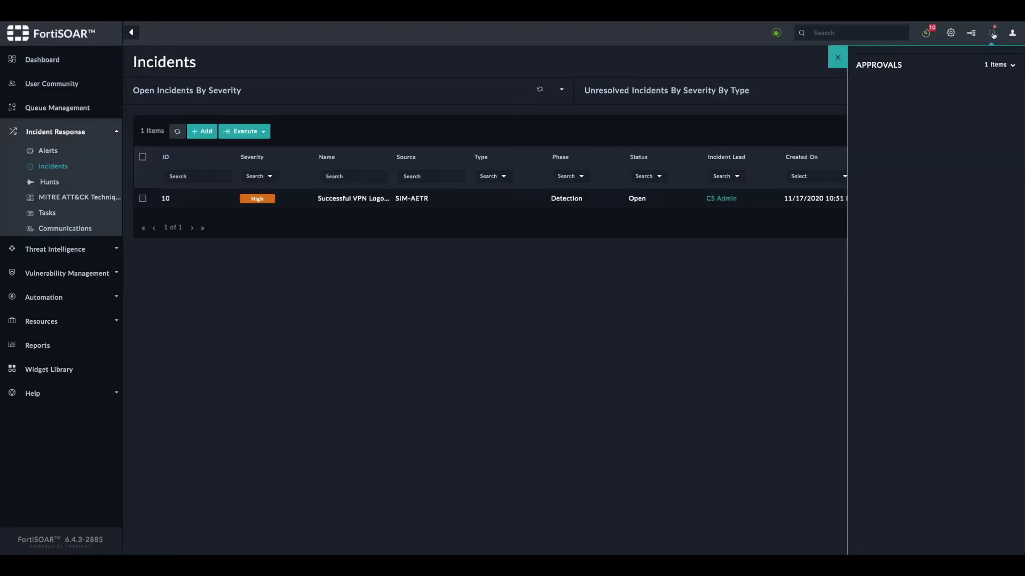
left_click(1010, 65)
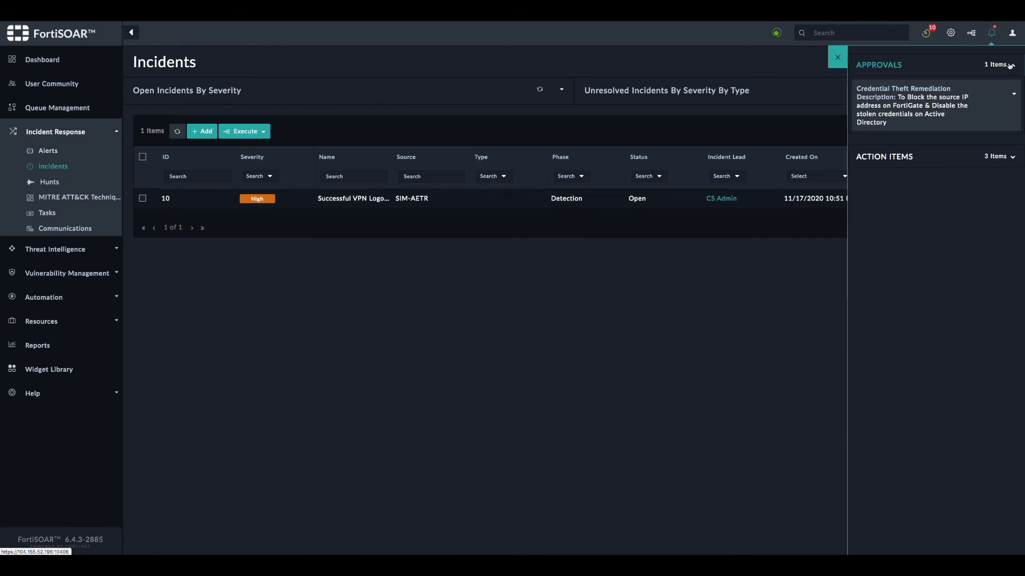
left_click(973, 120)
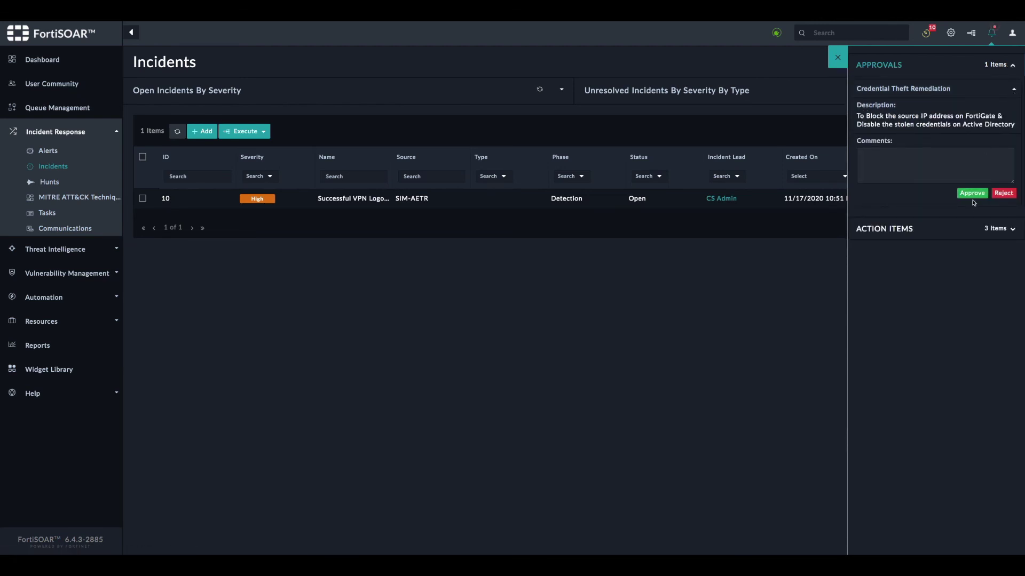
left_click(1005, 195)
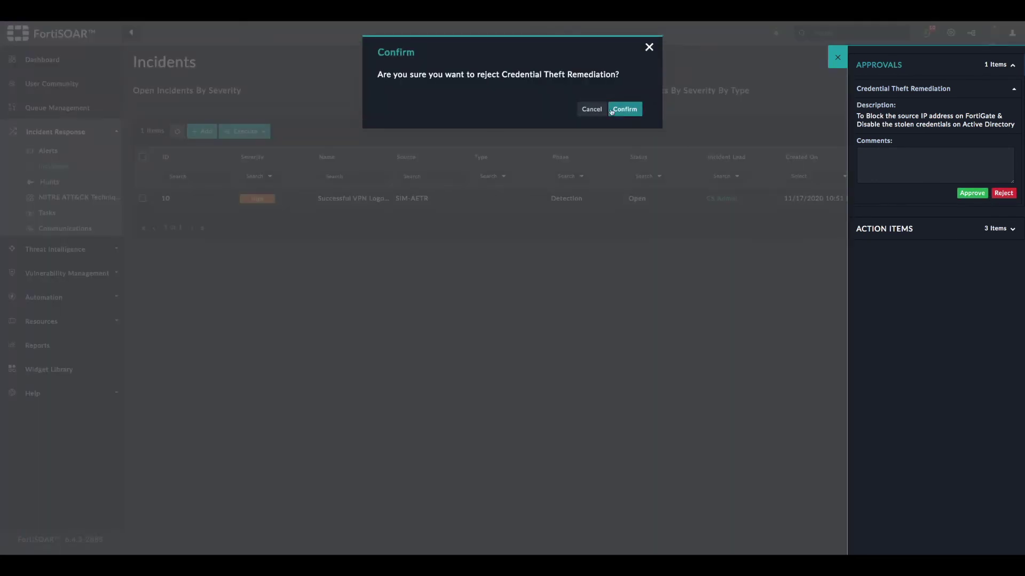
left_click(631, 110)
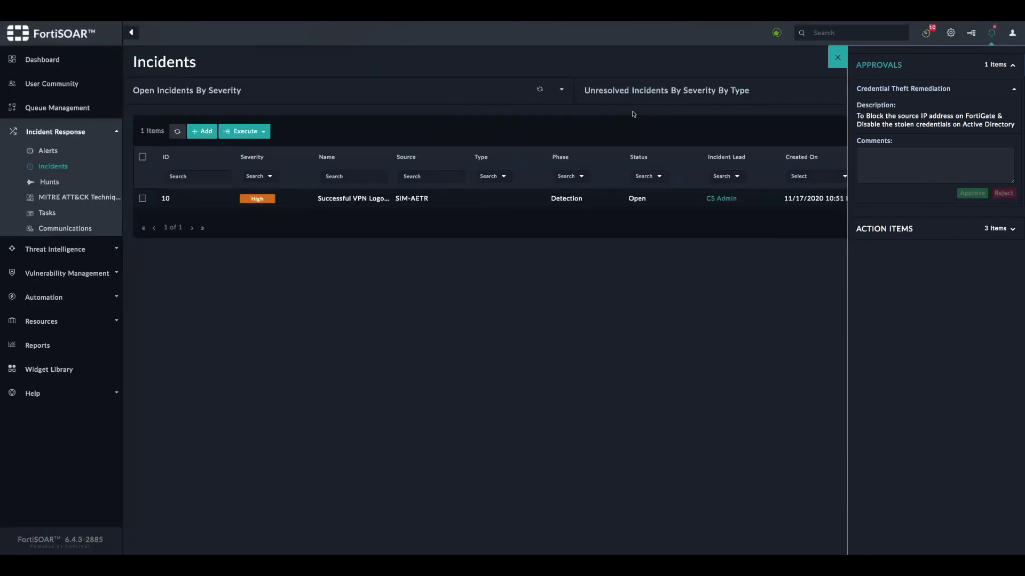
left_click(838, 57)
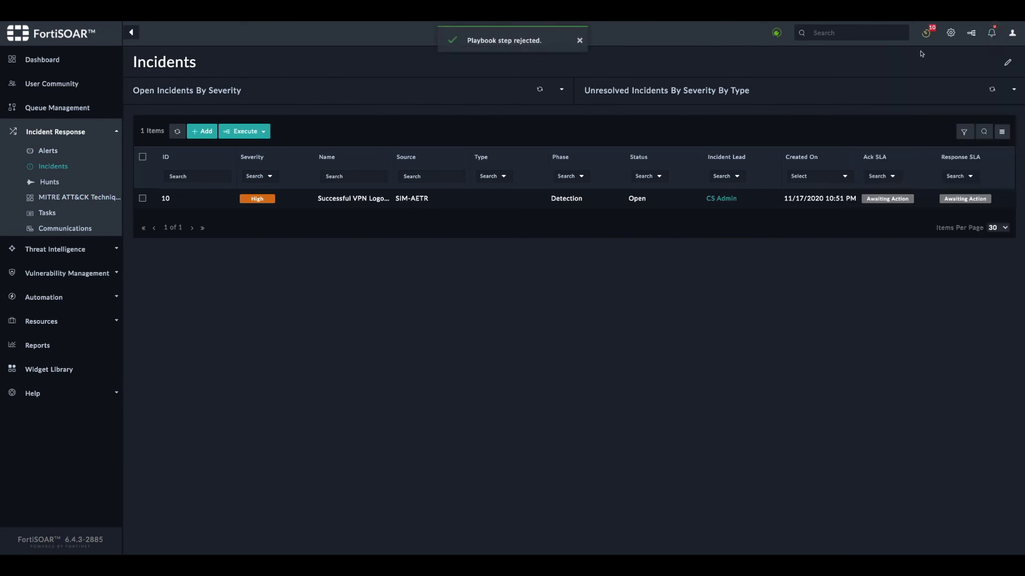
left_click(974, 35)
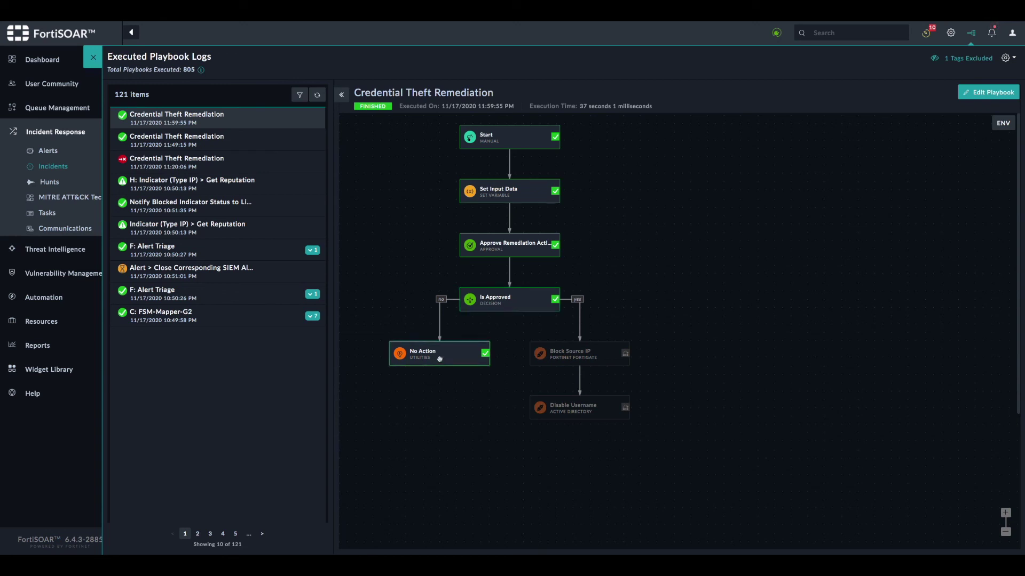
Rerun Credential Theft Remediation on Incident-10, searching the playbook list for 'cred'.
left_click(92, 57)
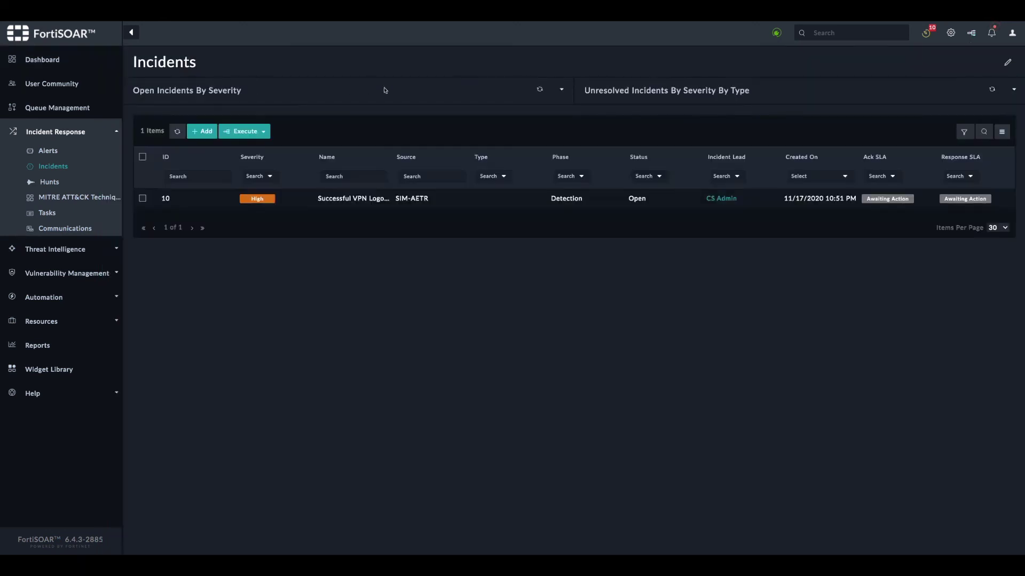
left_click(356, 201)
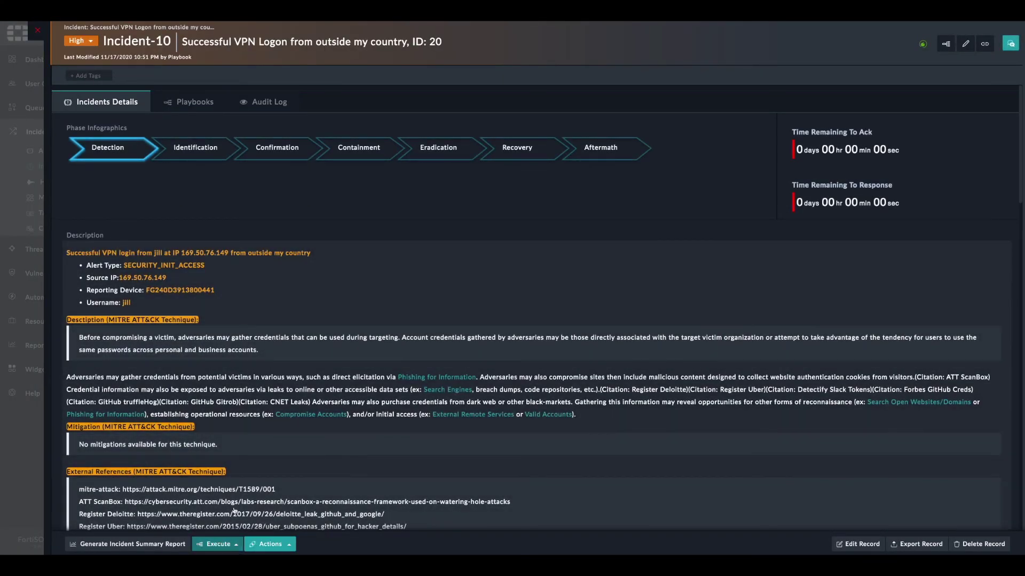
left_click(216, 544)
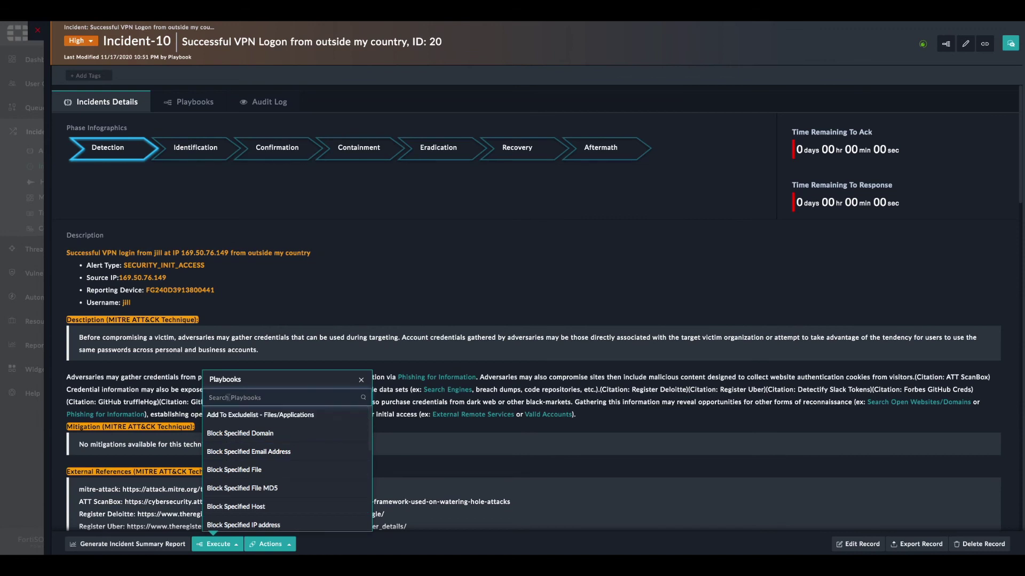
type("vre")
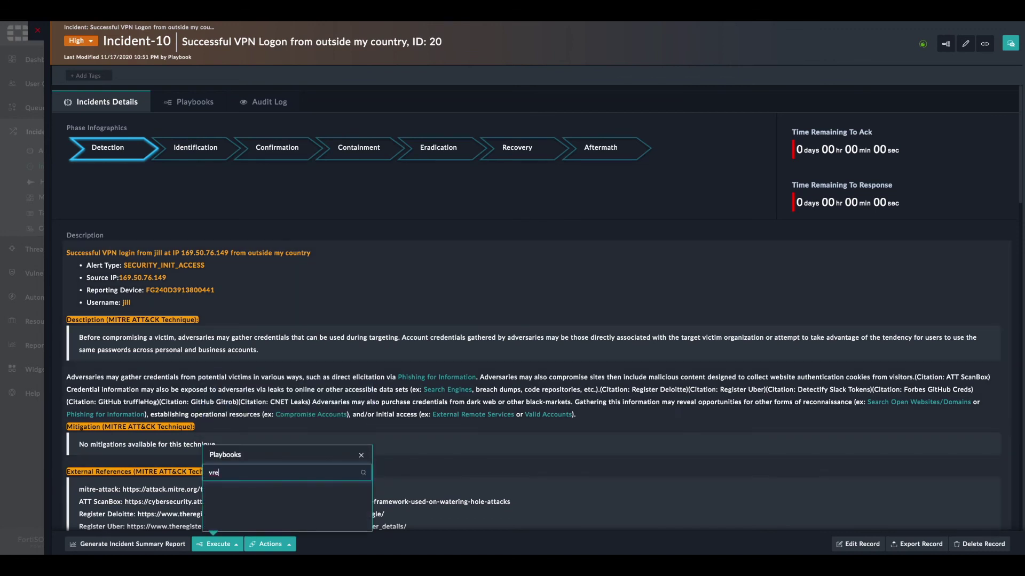
key("BackSpace")
key("BackSpace")
key("BackSpace")
type("cred")
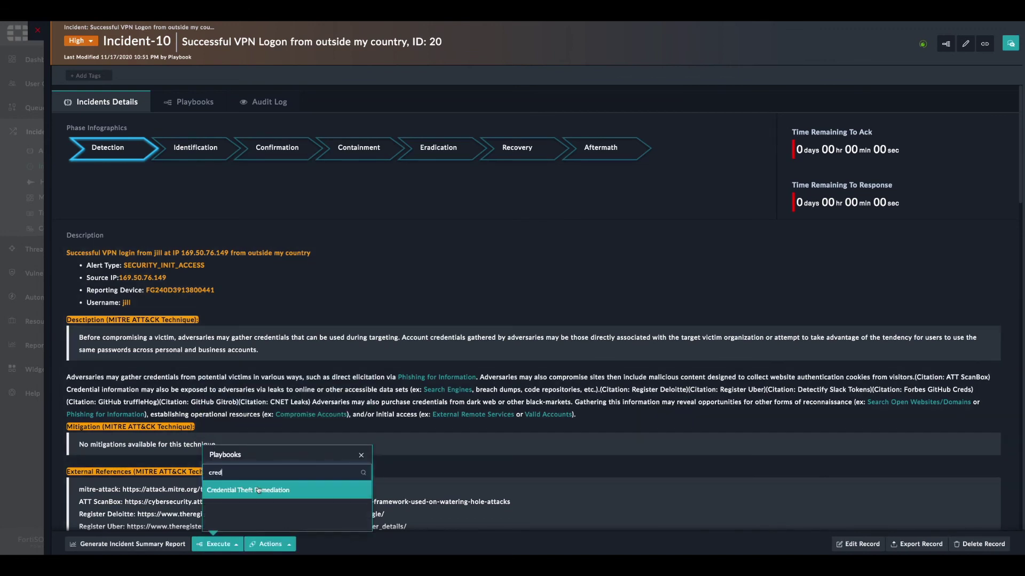
left_click(251, 490)
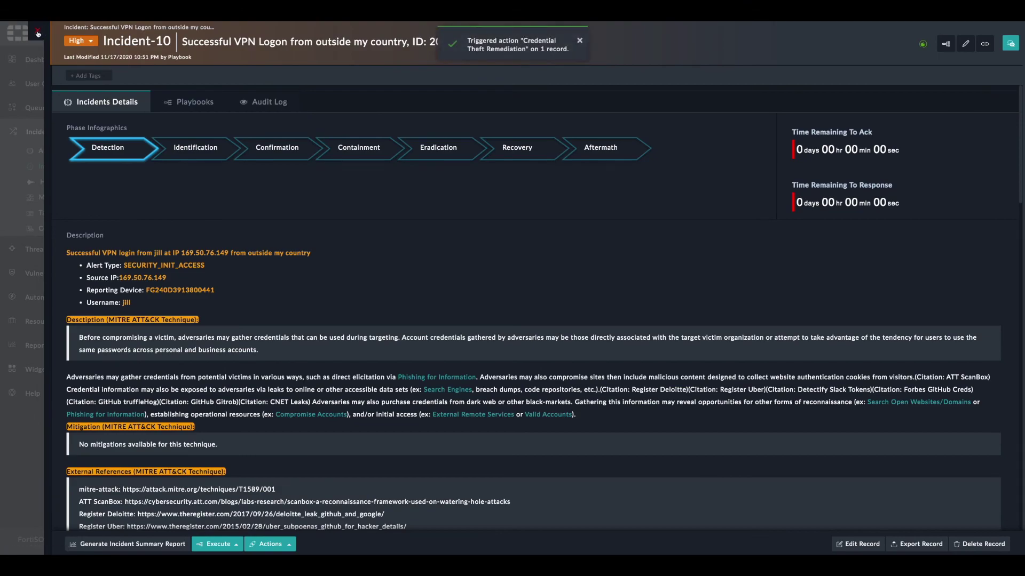
Approve the pending Credential Theft Remediation request from the notifications panel.
left_click(37, 31)
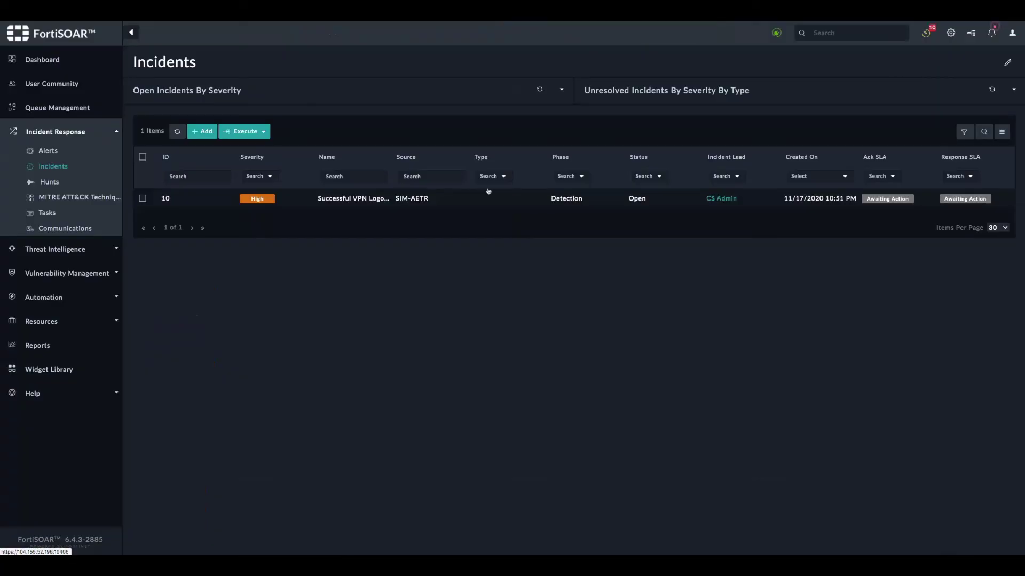
left_click(991, 33)
left_click(1008, 64)
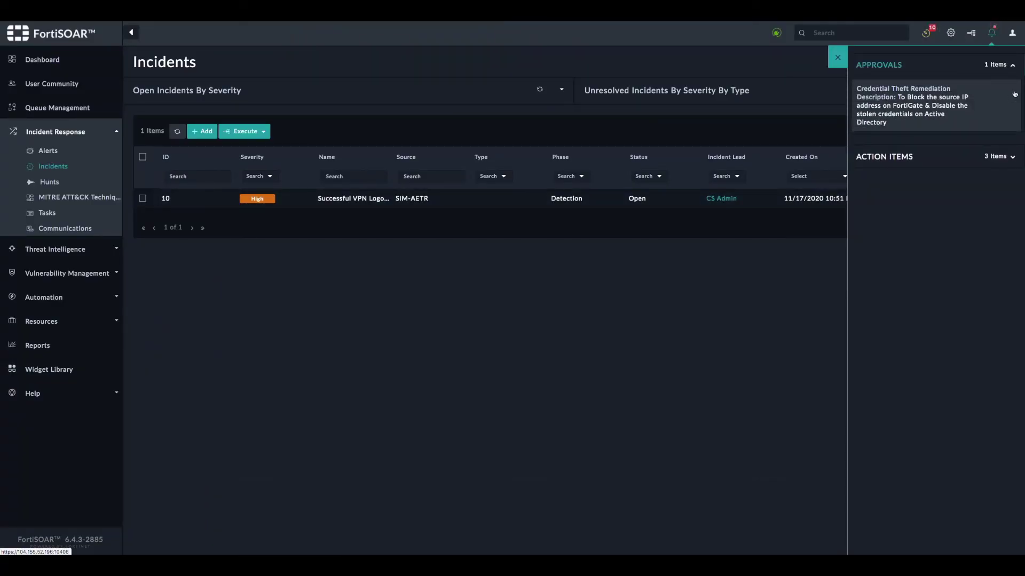
left_click(1010, 90)
left_click(971, 193)
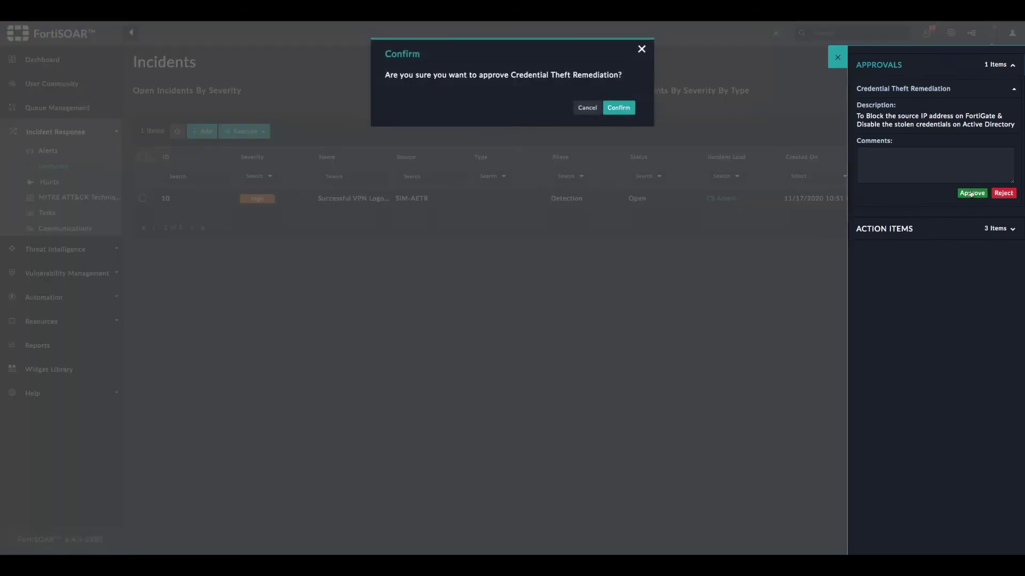
left_click(623, 109)
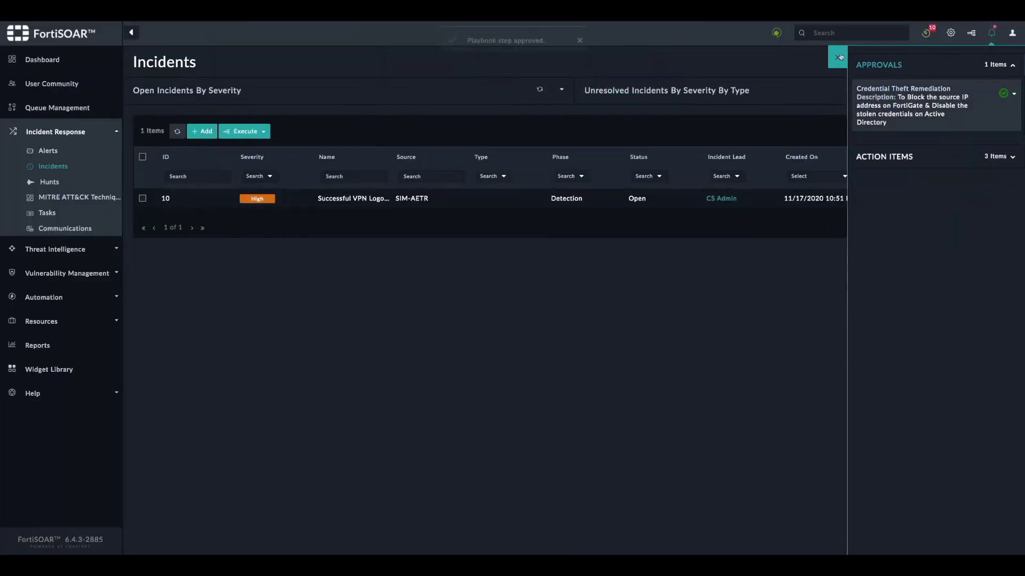
Check the Block Source IP and Disable Username result data in the execution log.
left_click(972, 33)
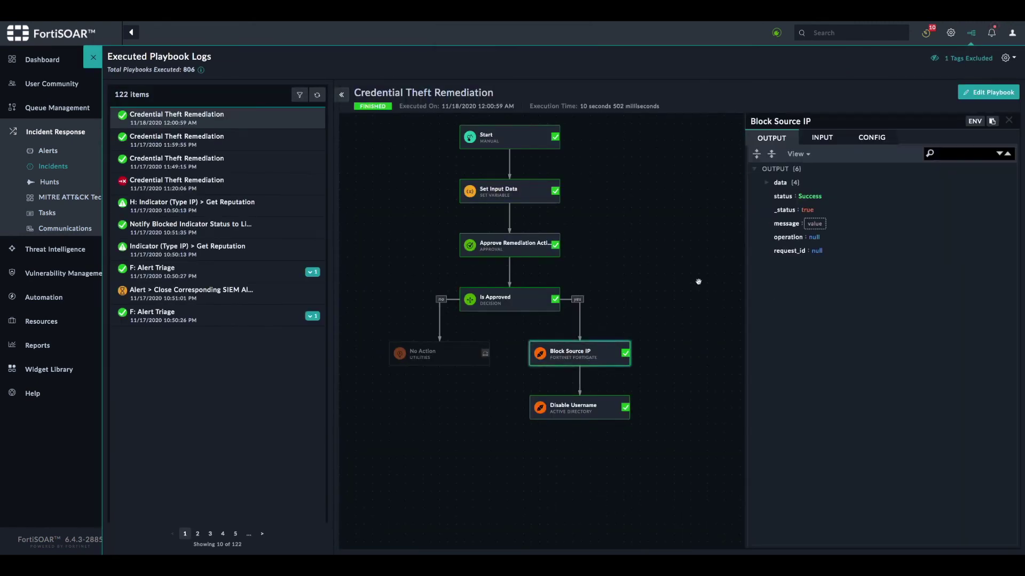
left_click(765, 183)
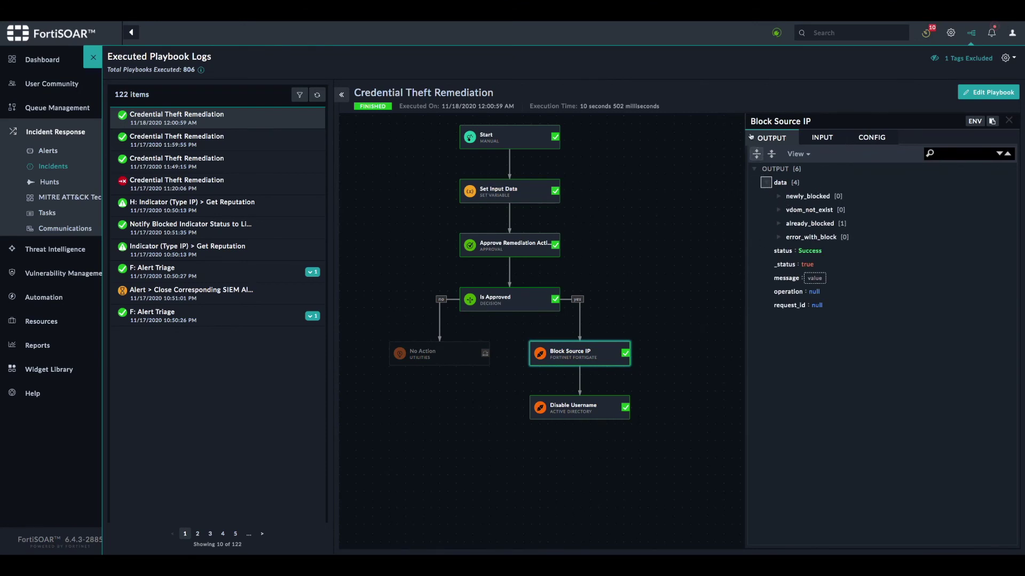
left_click(1008, 122)
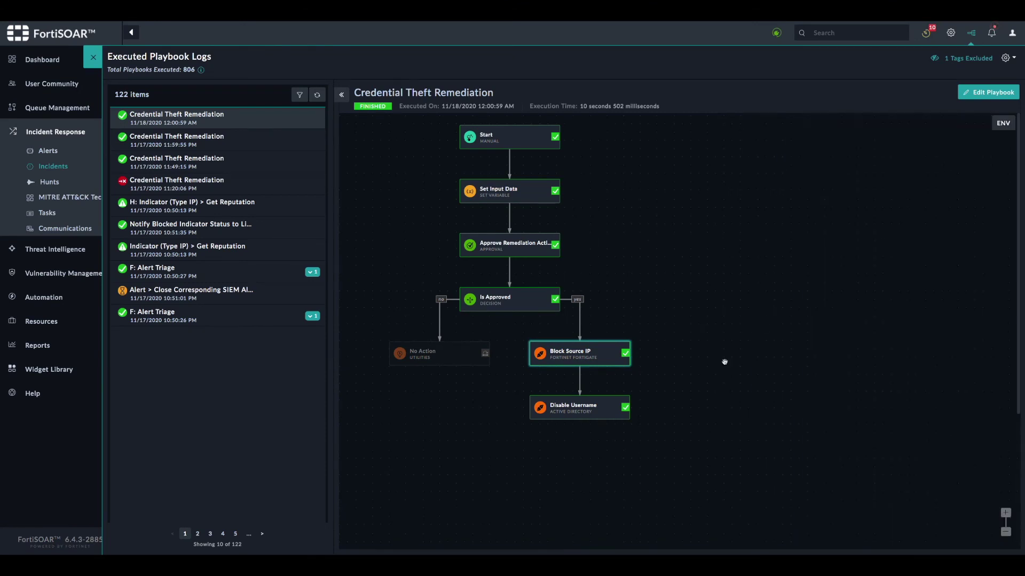
left_click(598, 415)
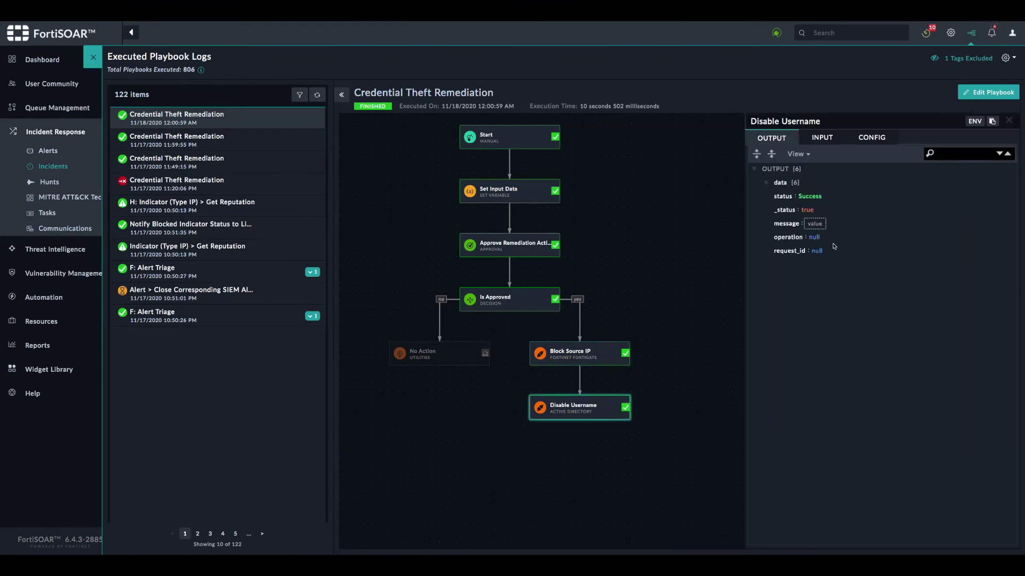
left_click(767, 183)
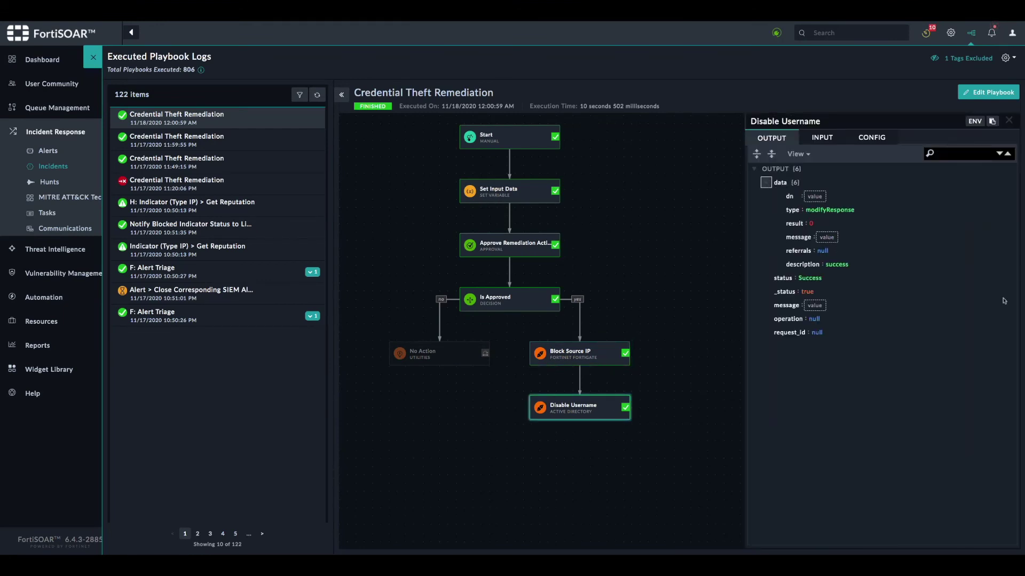